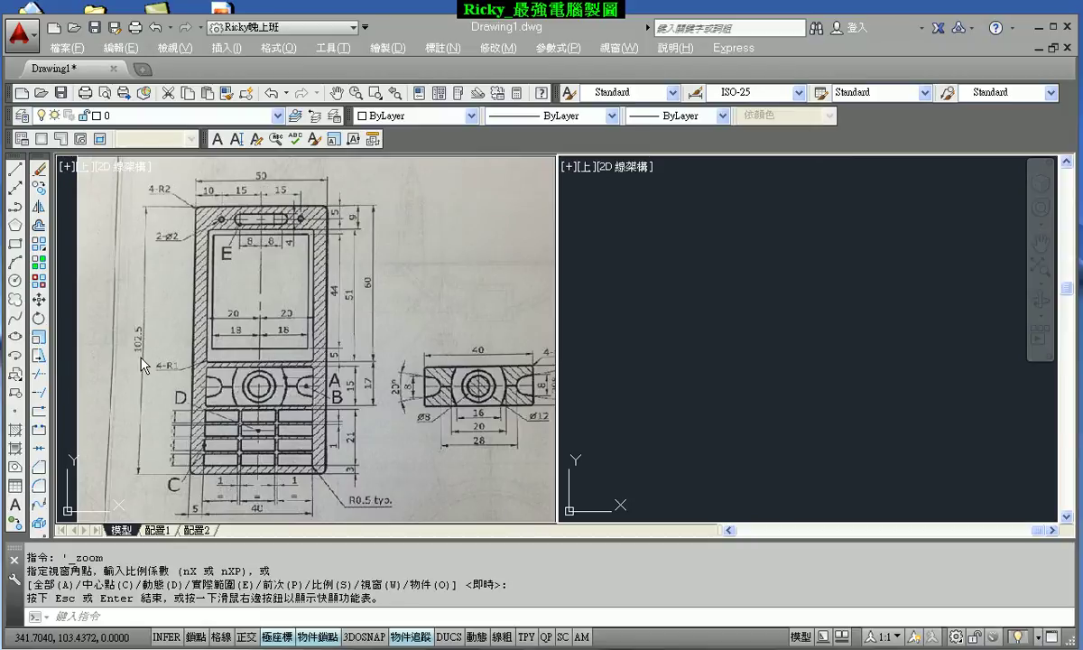
- Draw the 50 × 102.5 phone body rectangle and zoom to fit it in view
{"action": "left_click", "coordinate": [14, 245]}
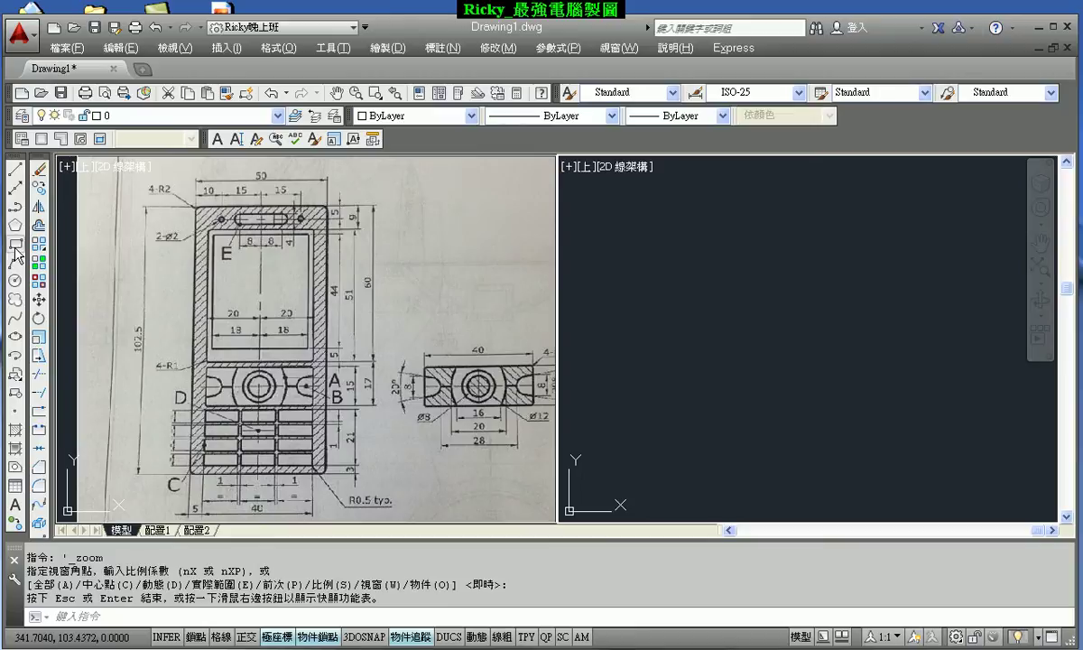
{"action": "left_click", "coordinate": [684, 476]}
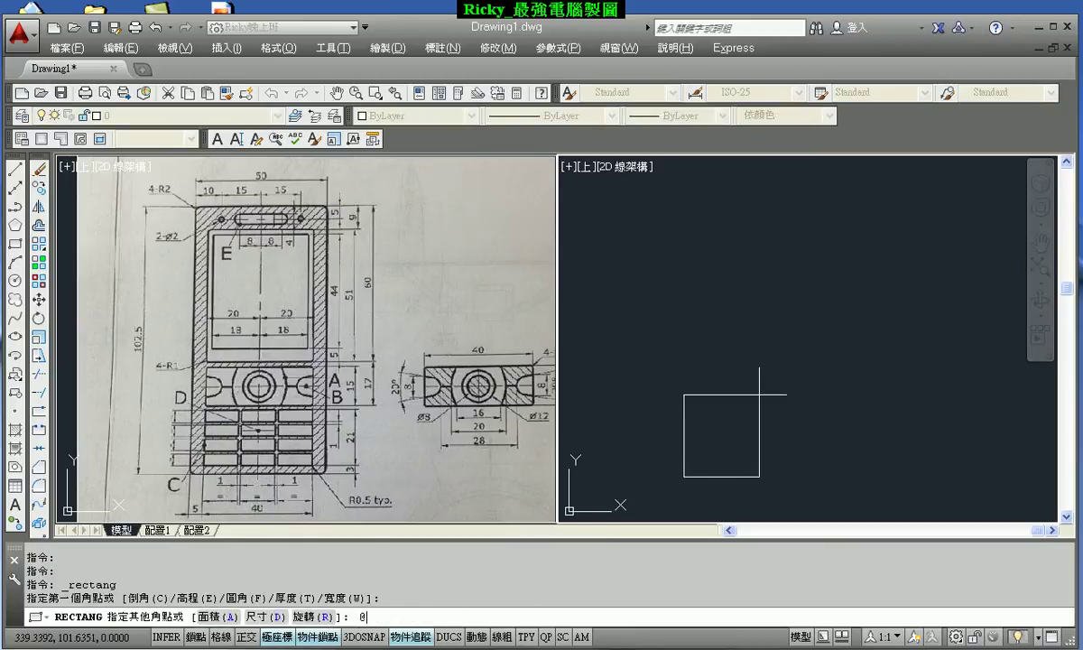
{"action": "type", "text": "@50,102.5"}
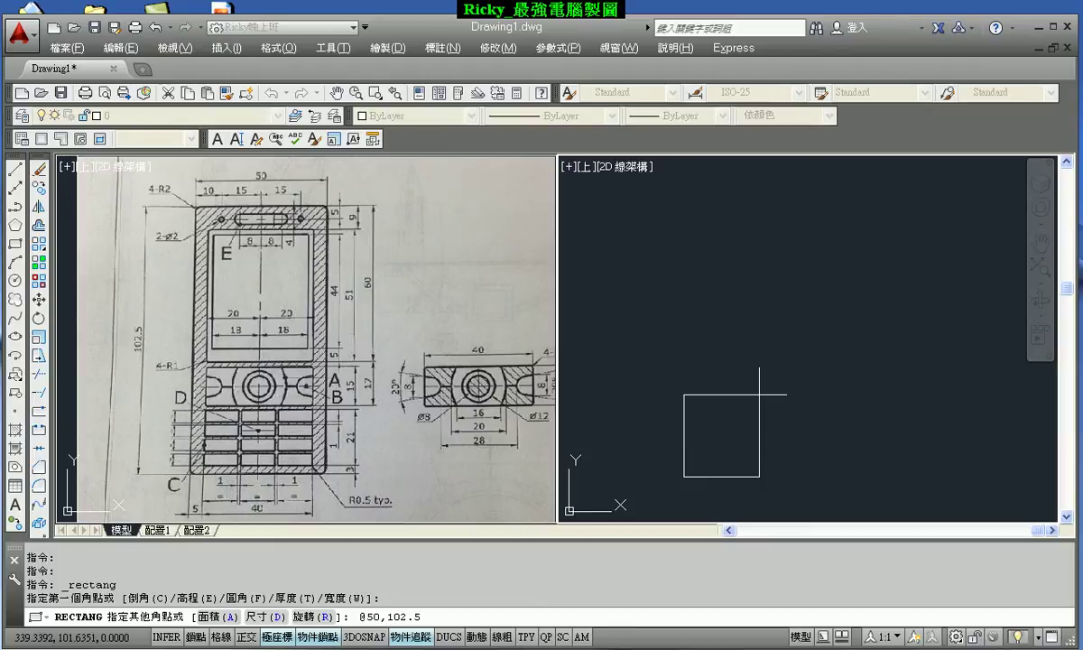
{"action": "key", "text": "Return"}
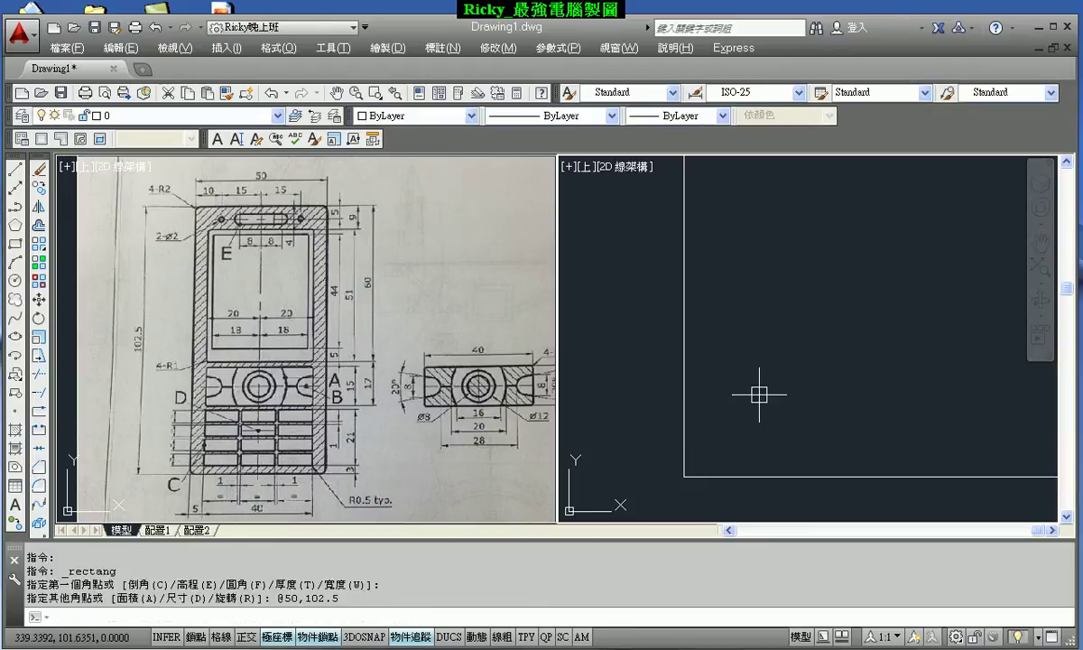
{"action": "scroll", "coordinate": [763, 395], "scroll_direction": "down", "scroll_amount": 3}
{"action": "scroll", "coordinate": [813, 343], "scroll_direction": "down", "scroll_amount": 5}
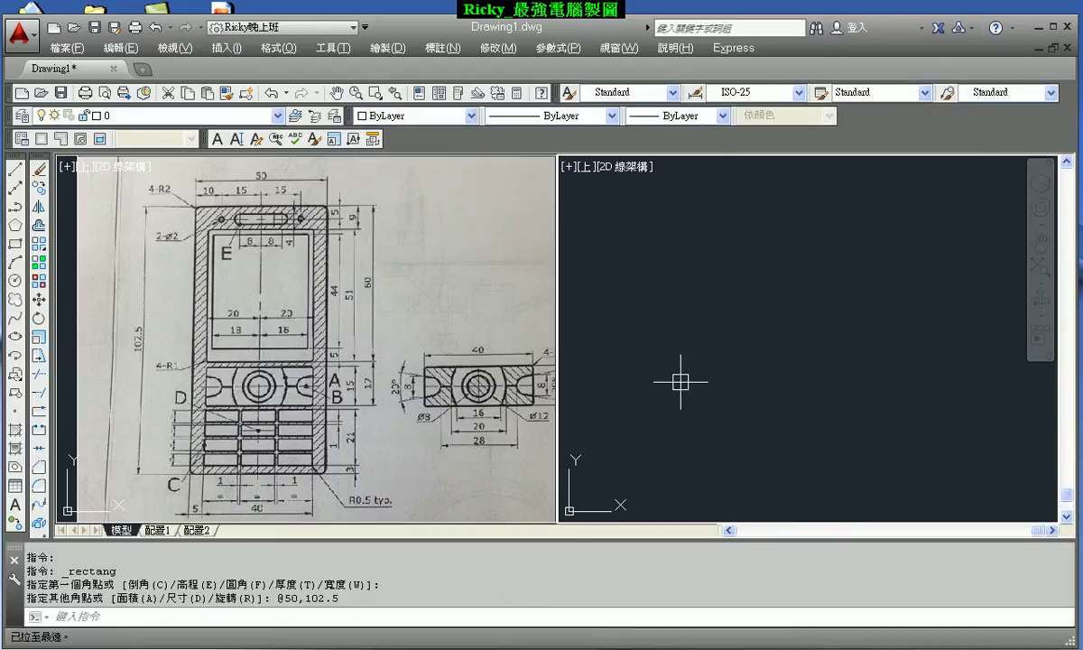
{"action": "middle_click", "coordinate": [723, 357]}
{"action": "scroll", "coordinate": [777, 347], "scroll_direction": "down", "scroll_amount": 2}
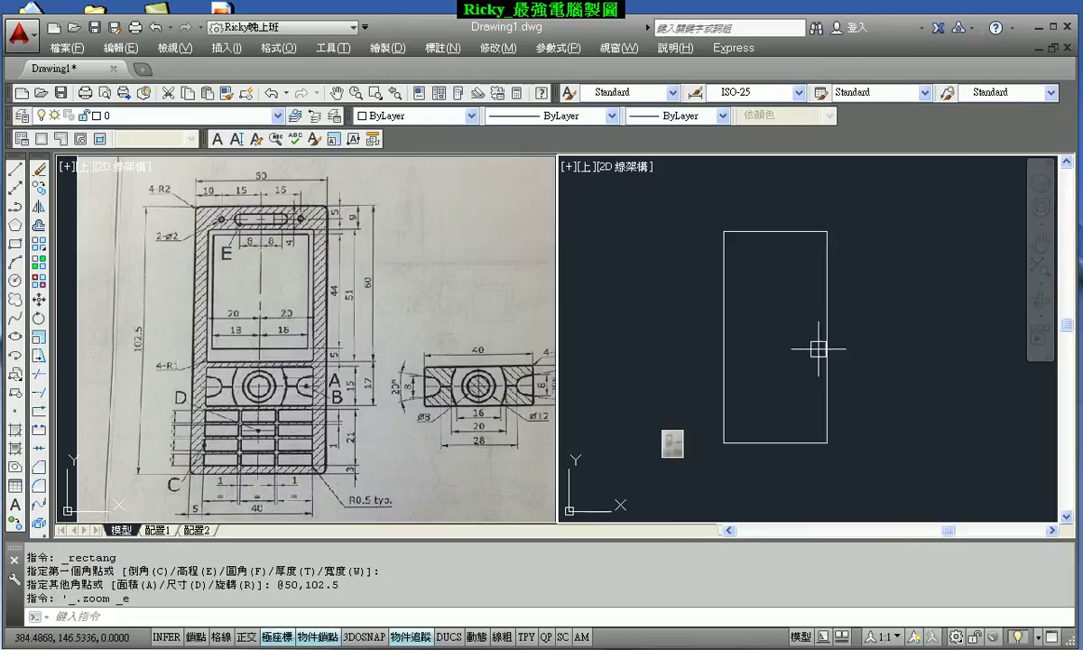
- Move the body rectangle to a new position and pan it back into view
{"action": "left_click", "coordinate": [39, 299]}
{"action": "left_click", "coordinate": [887, 257]}
{"action": "left_click", "coordinate": [690, 318]}
{"action": "key", "text": "Return"}
{"action": "left_click", "coordinate": [650, 271]}
{"action": "left_click", "coordinate": [975, 281]}
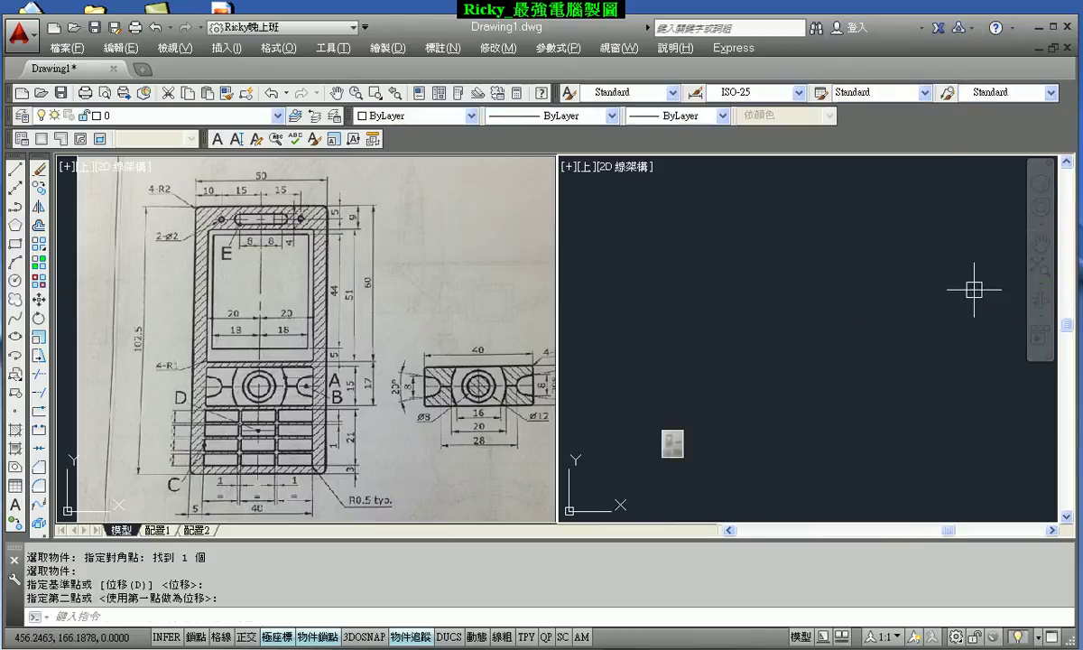
{"action": "middle_click_drag", "start_coordinate": [975, 281], "coordinate": [822, 300]}
- Explode the body rectangle into four separate edge lines
{"action": "left_click", "coordinate": [821, 299]}
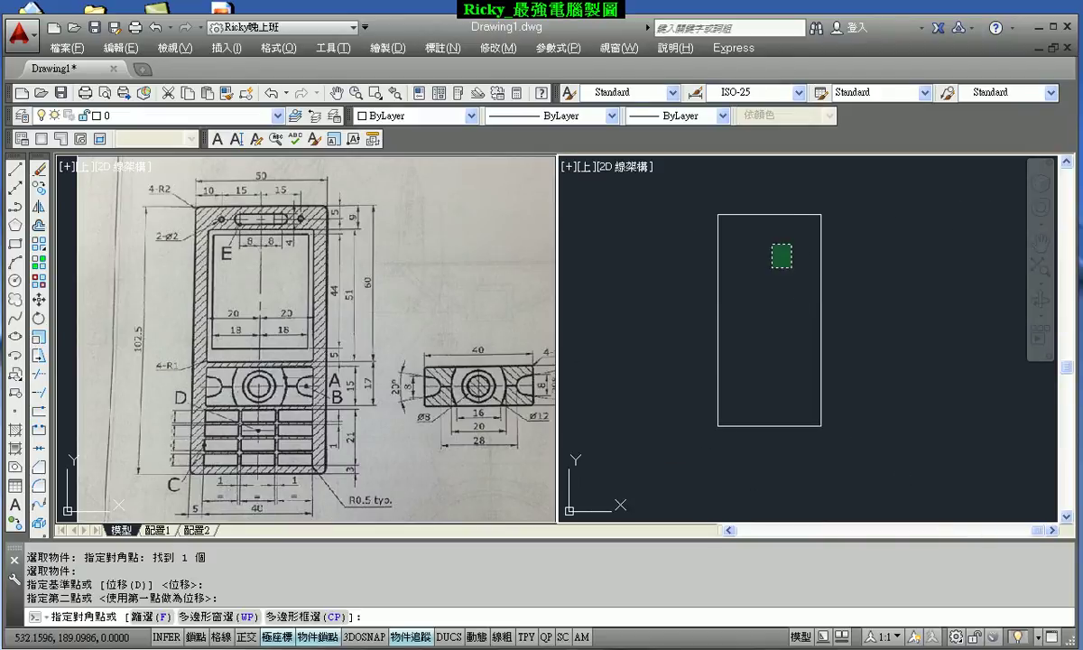
{"action": "left_click", "coordinate": [742, 193]}
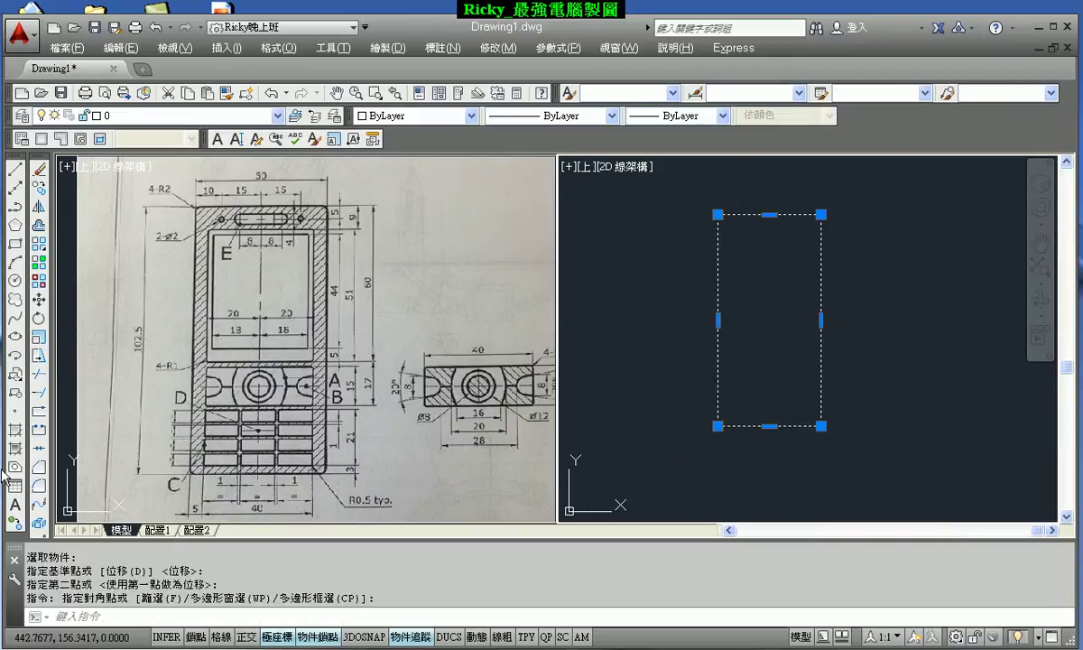
{"action": "left_click", "coordinate": [39, 523]}
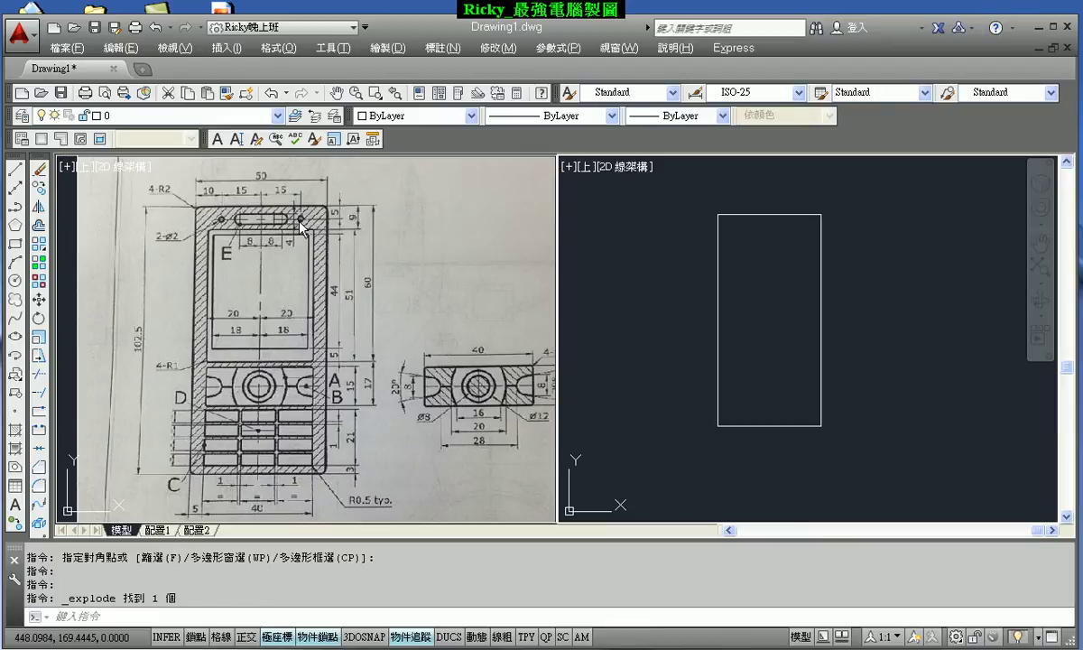
{"action": "scroll", "coordinate": [687, 289], "scroll_direction": "up", "scroll_amount": 5}
{"action": "scroll", "coordinate": [763, 358], "scroll_direction": "down", "scroll_amount": 2}
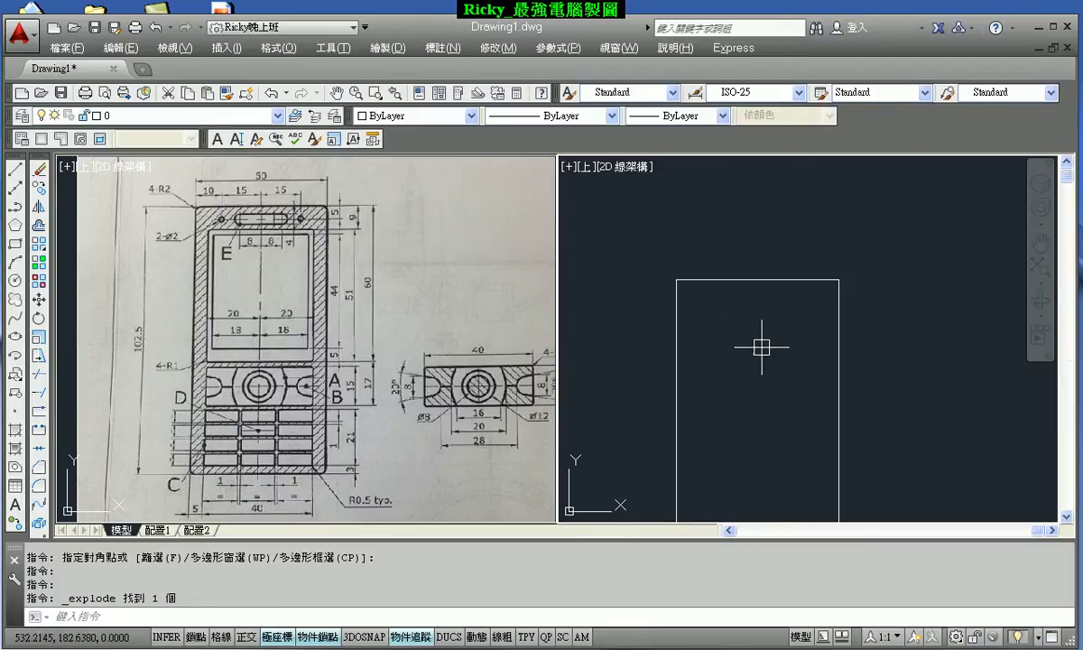
- Draw helper lines from the top-edge midpoint: 15 to the right, then 5 down
{"action": "left_click", "coordinate": [17, 172]}
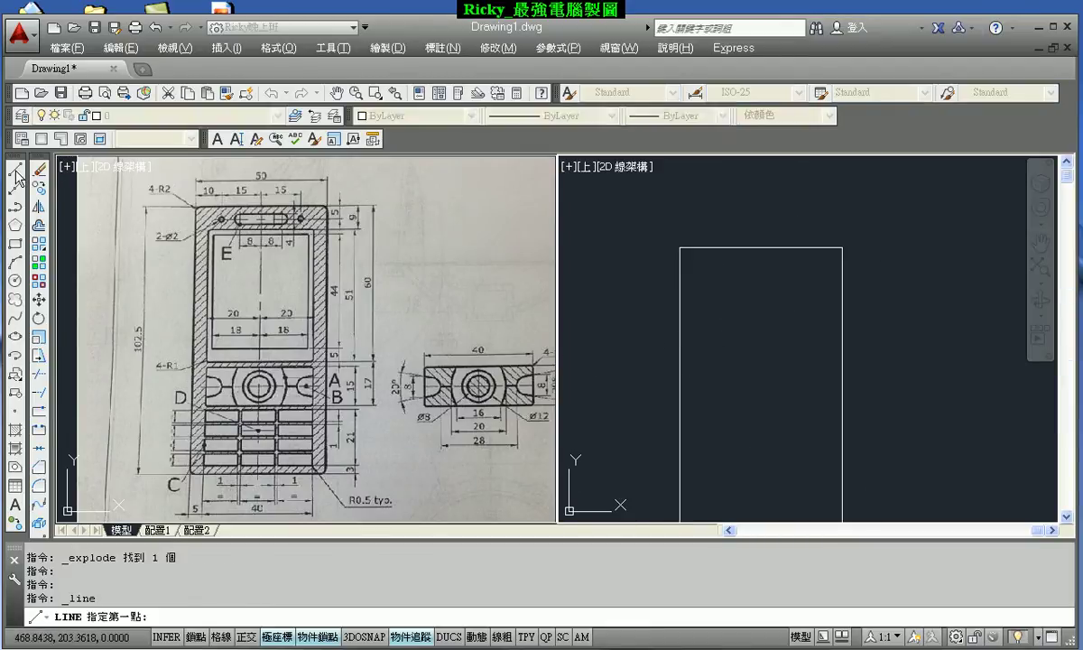
{"action": "left_click", "coordinate": [761, 247]}
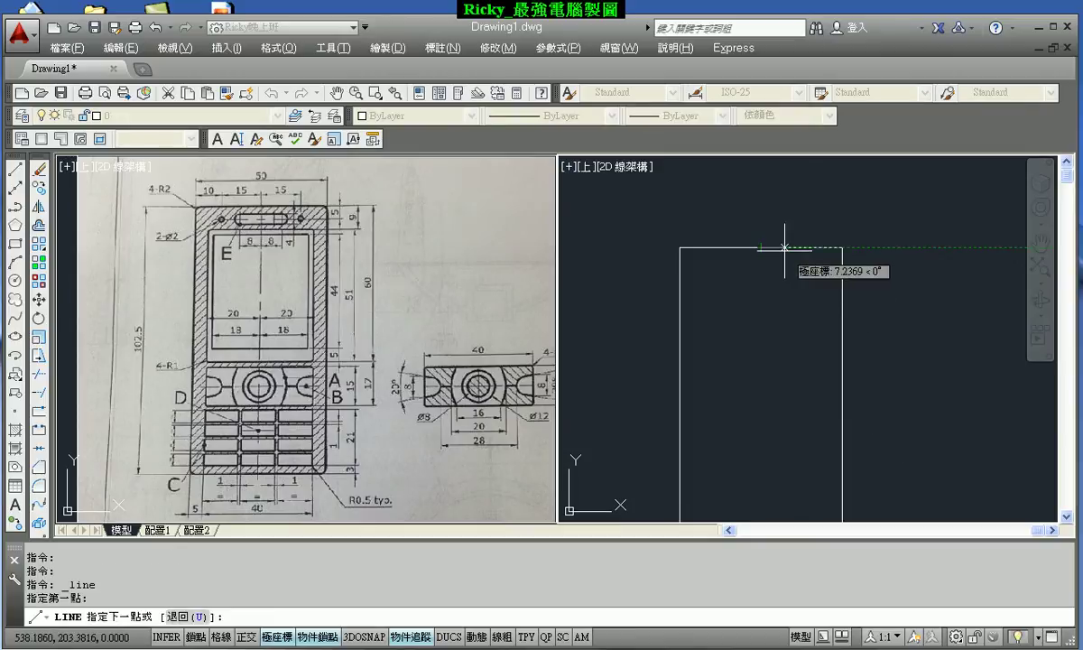
{"action": "type", "text": "15"}
{"action": "key", "text": "Return"}
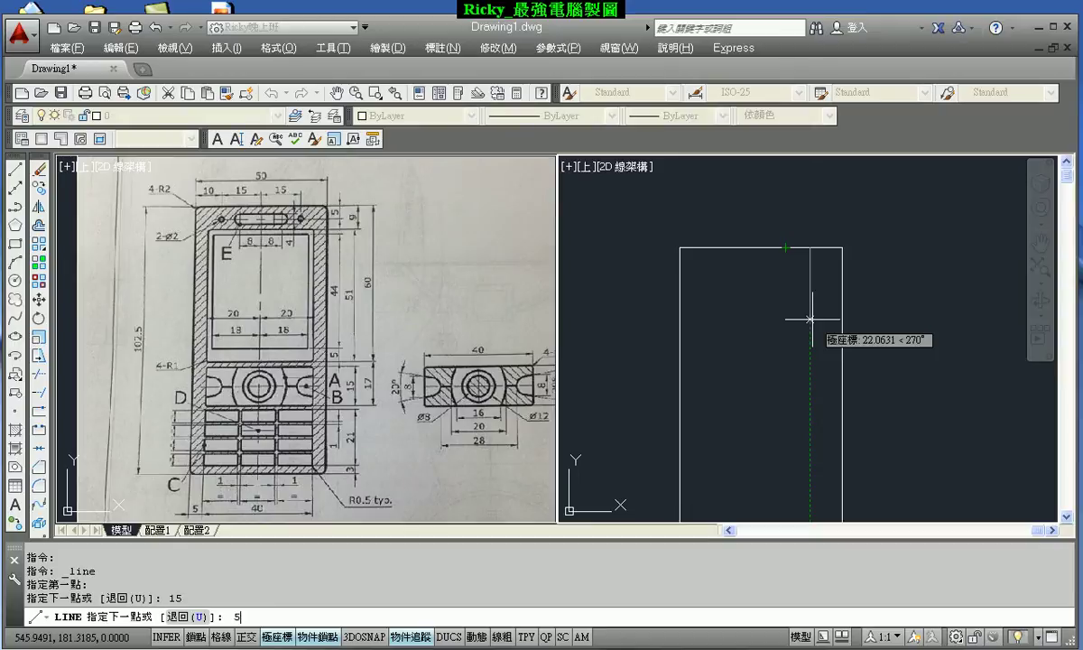
{"action": "key", "text": "Return"}
{"action": "key", "text": "Escape"}
{"action": "scroll", "coordinate": [829, 258], "scroll_direction": "up", "scroll_amount": 3}
{"action": "middle_click_drag", "start_coordinate": [823, 267], "coordinate": [832, 296]}
- Draw a radius-1 circle centred at the helper lines' end point
{"action": "type", "text": "c"}
{"action": "key", "text": "Return"}
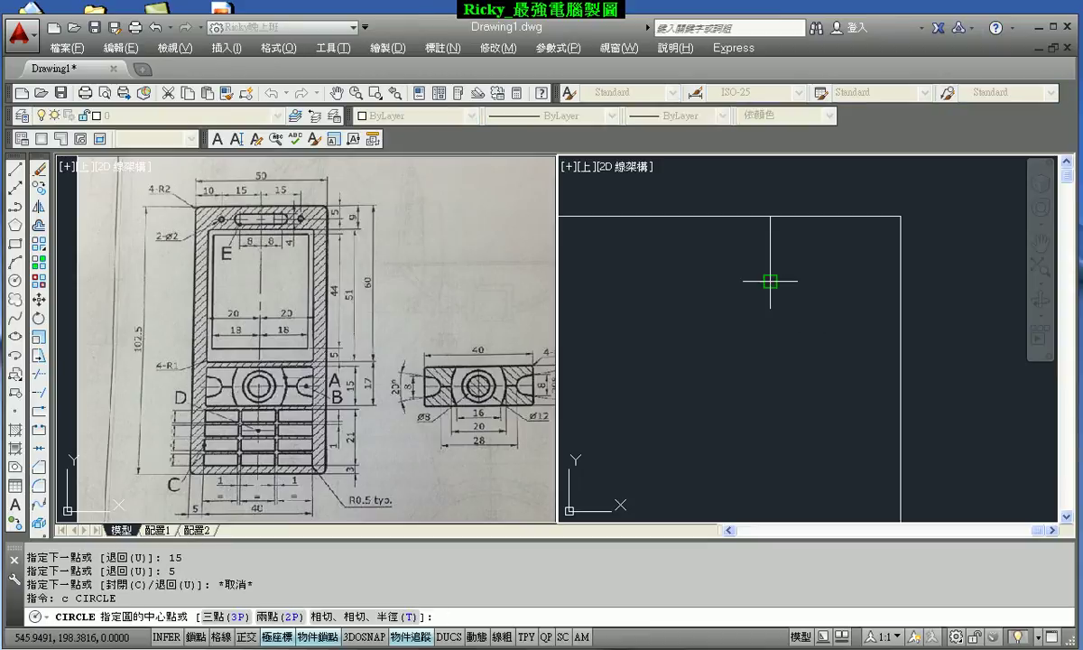
{"action": "left_click", "coordinate": [770, 282]}
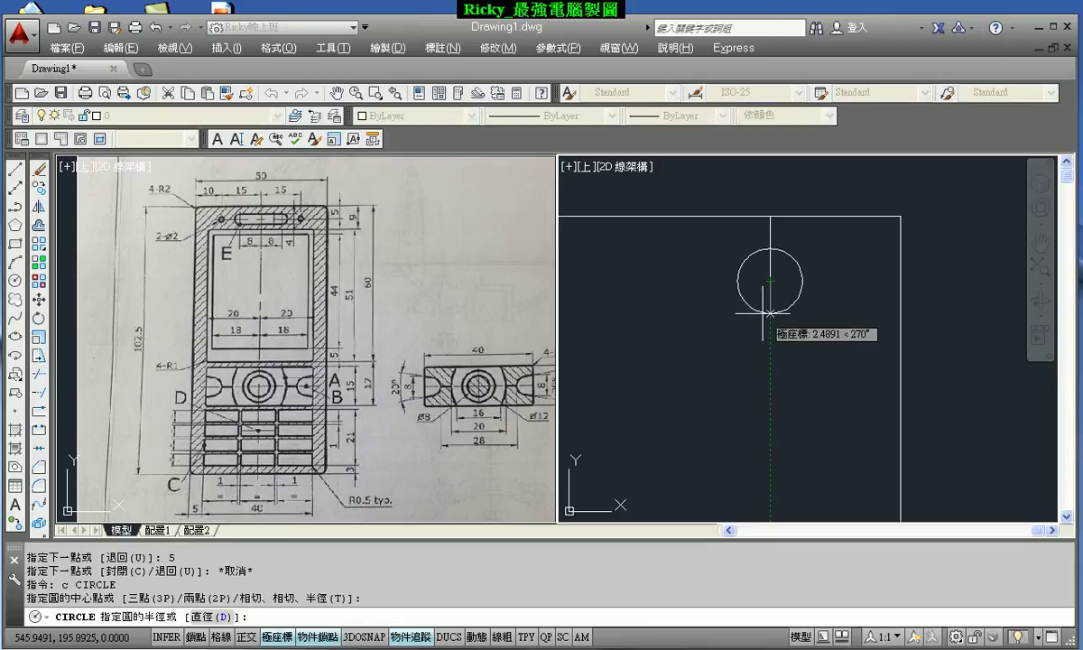
{"action": "type", "text": "1"}
{"action": "key", "text": "Return"}
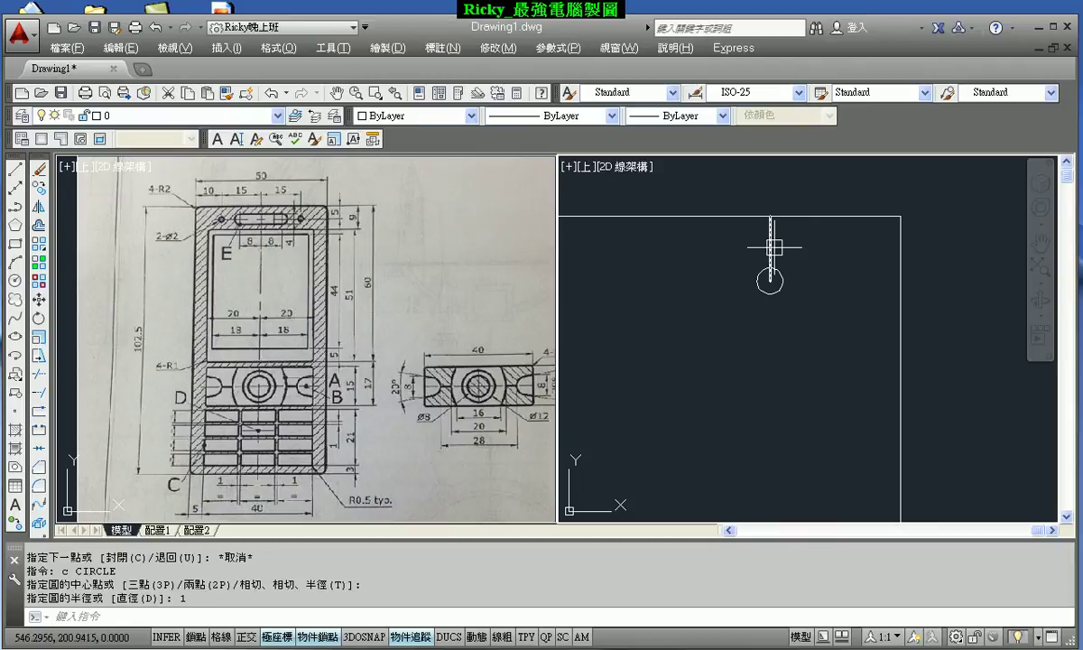
- Erase the two helper lines, leaving only the hole
{"action": "left_click", "coordinate": [770, 246]}
{"action": "left_click", "coordinate": [702, 216]}
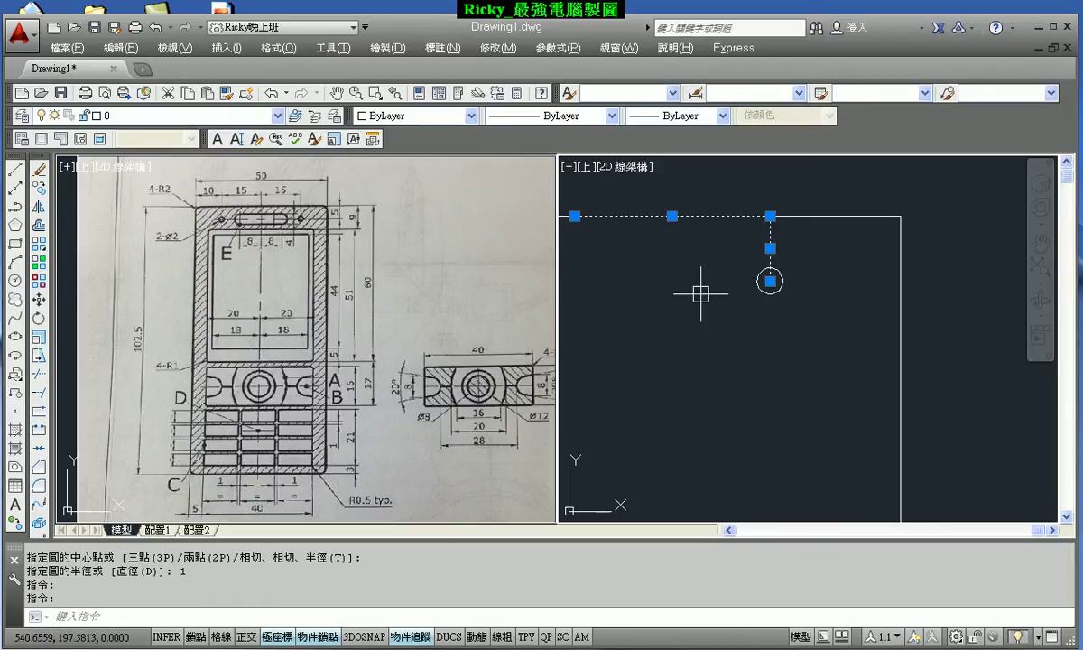
{"action": "key", "text": "Delete"}
{"action": "scroll", "coordinate": [700, 310], "scroll_direction": "down", "scroll_amount": 2}
{"action": "mouse_move", "coordinate": [699, 309]}
{"action": "middle_mouse_down"}
{"action": "mouse_move", "coordinate": [764, 271]}
{"action": "mouse_move", "coordinate": [757, 253]}
{"action": "middle_mouse_up"}
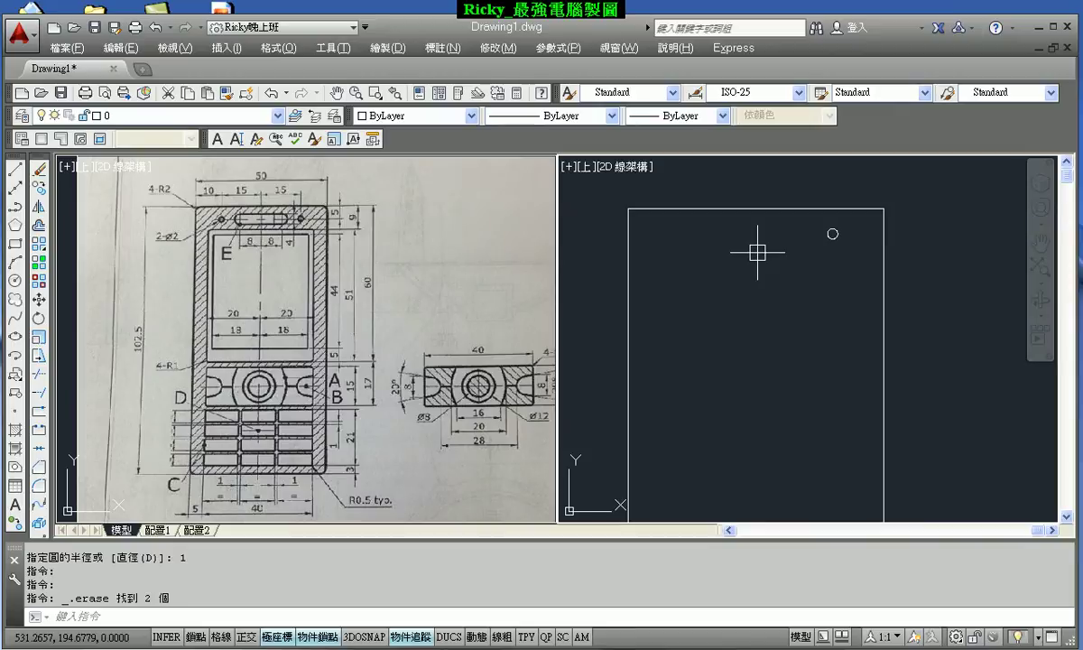
- Place a radius-1 circle tracked 5 down and 15 left of the top-edge midpoint
{"action": "left_click", "coordinate": [14, 280]}
{"action": "type", "text": "tk"}
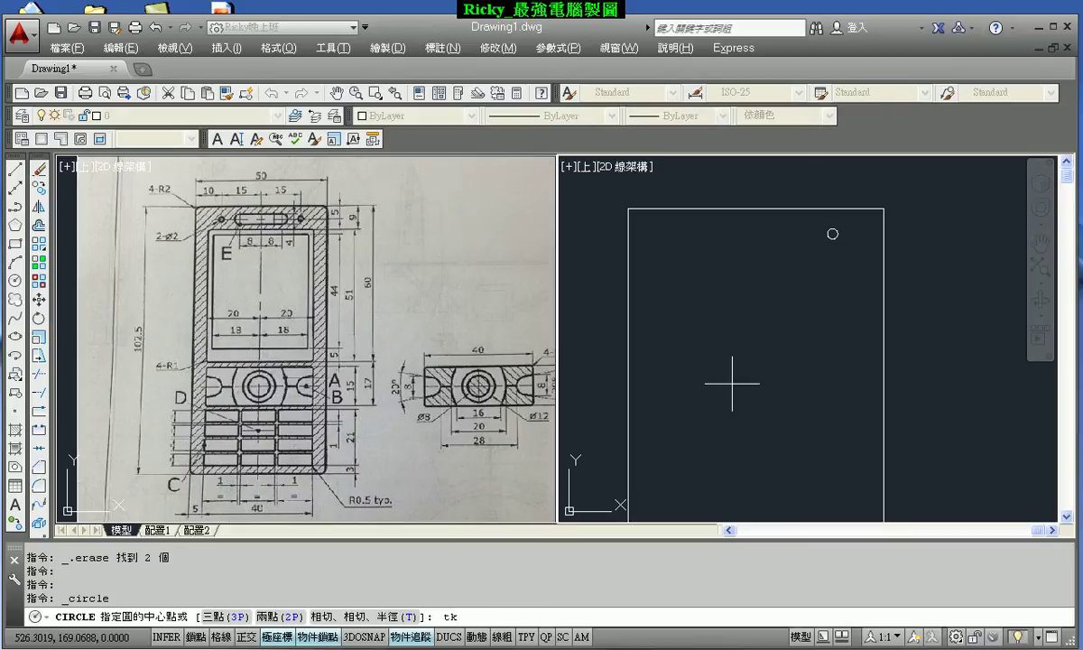
{"action": "key", "text": "Return"}
{"action": "key", "text": "F8"}
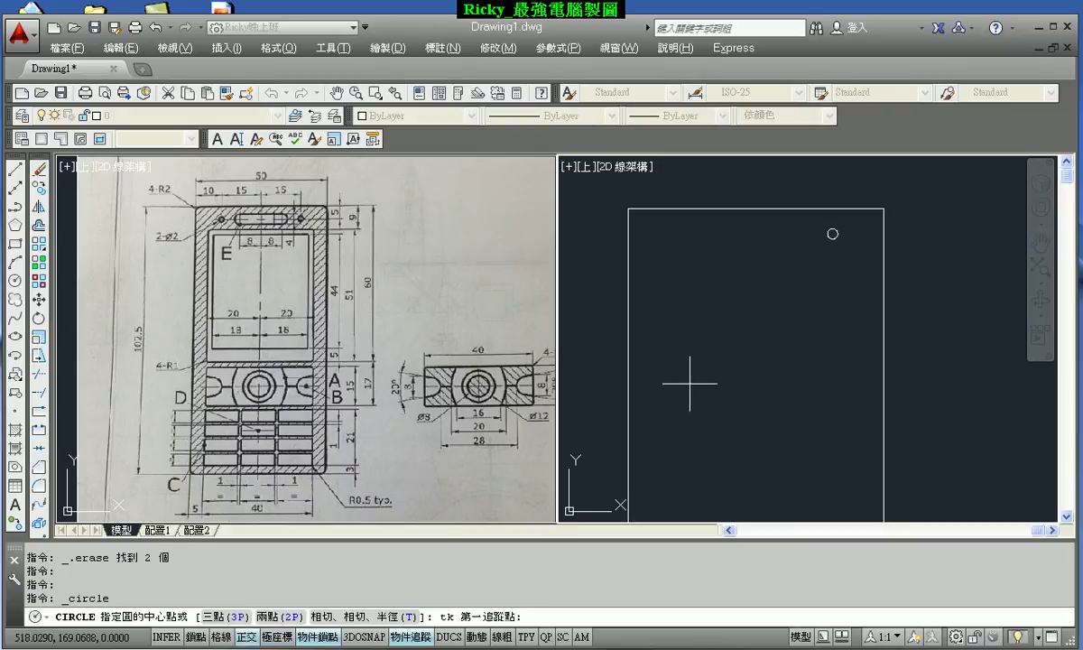
{"action": "left_click", "coordinate": [756, 209]}
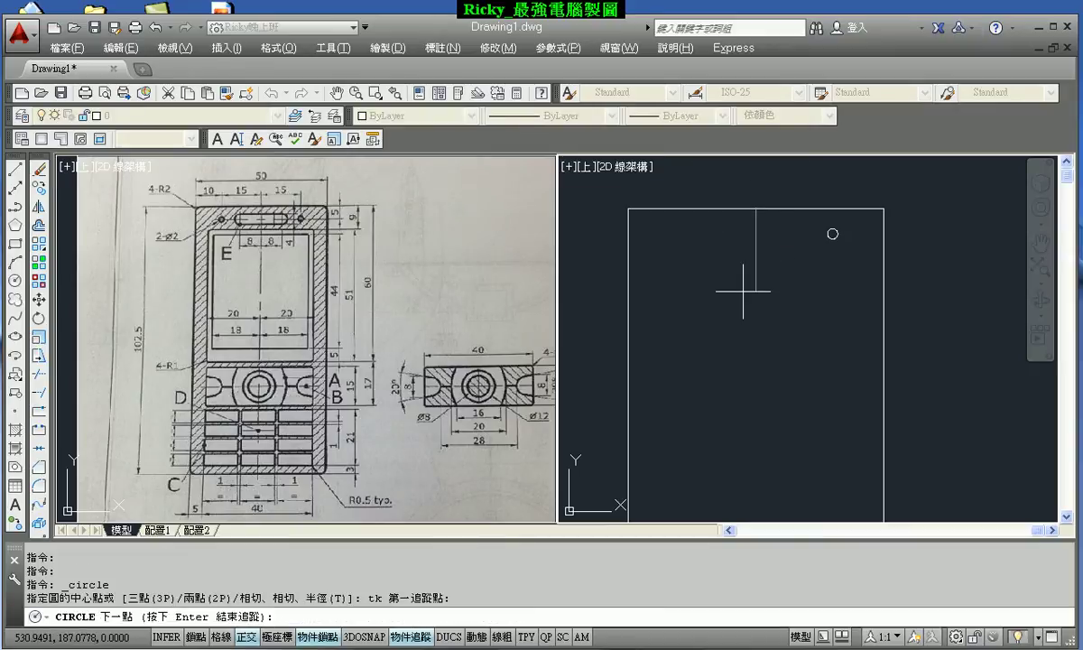
{"action": "type", "text": "5"}
{"action": "key", "text": "Return"}
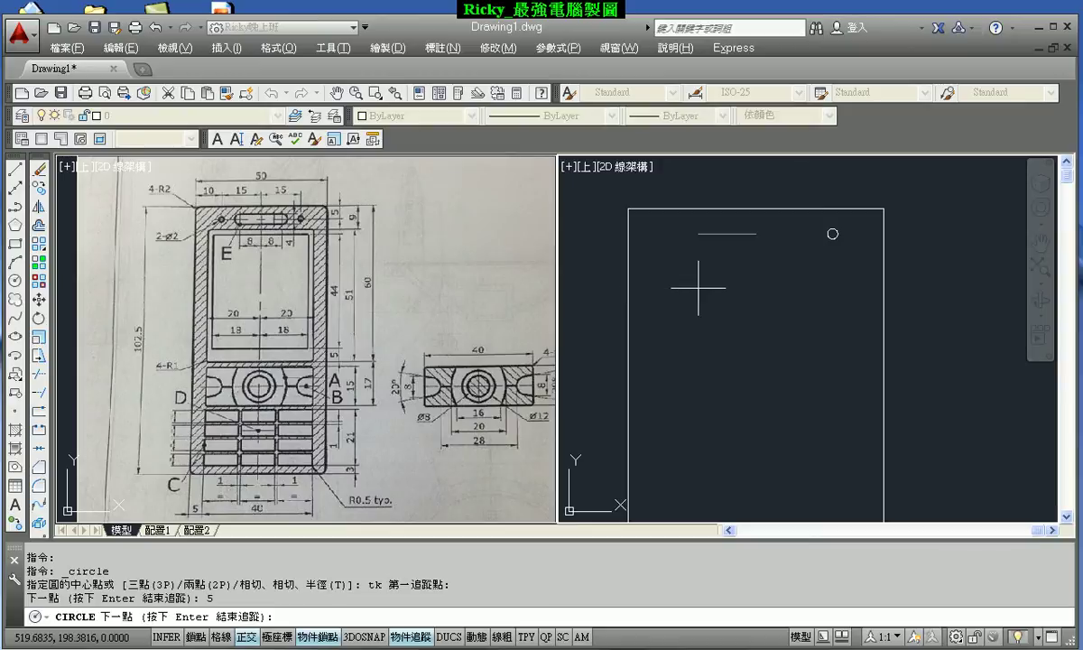
{"action": "type", "text": "15"}
{"action": "key", "text": "Return"}
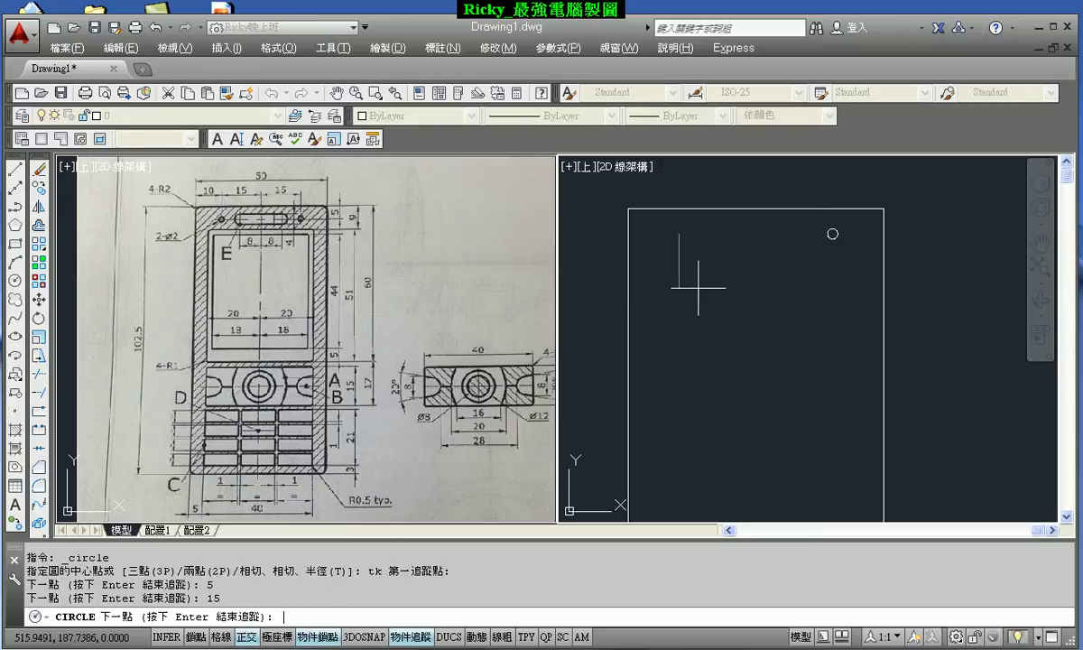
{"action": "key", "text": "Return"}
{"action": "key", "text": "Return"}
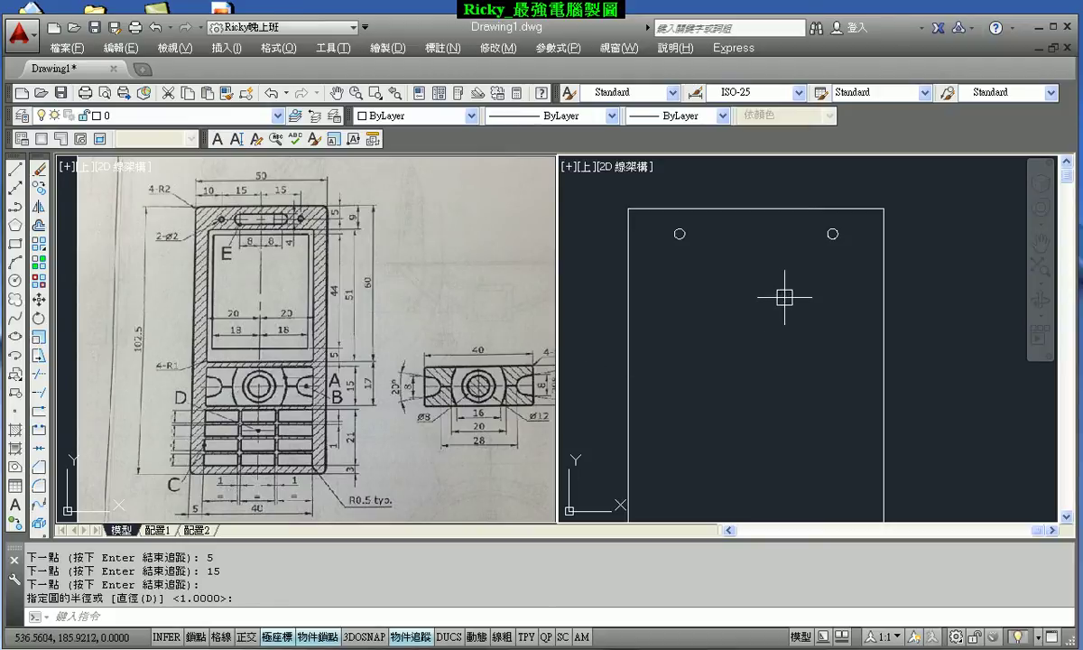
- Draw a radius-2 circle tracked 5 down and 8 right of the top-edge midpoint
{"action": "key", "text": "Return"}
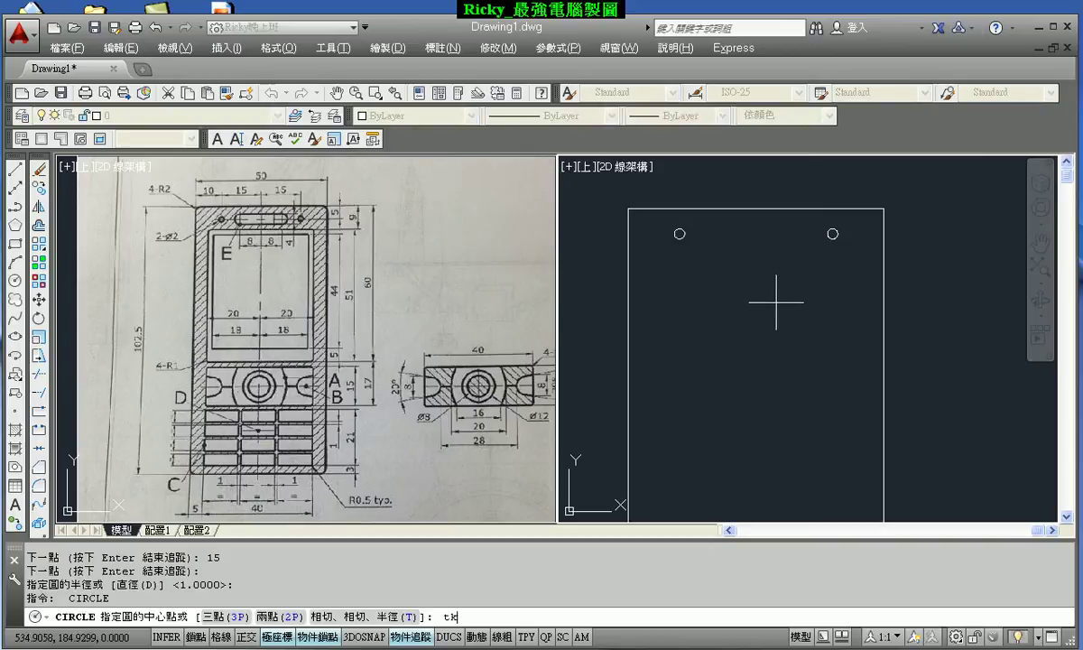
{"action": "key", "text": "Return"}
{"action": "key", "text": "F8"}
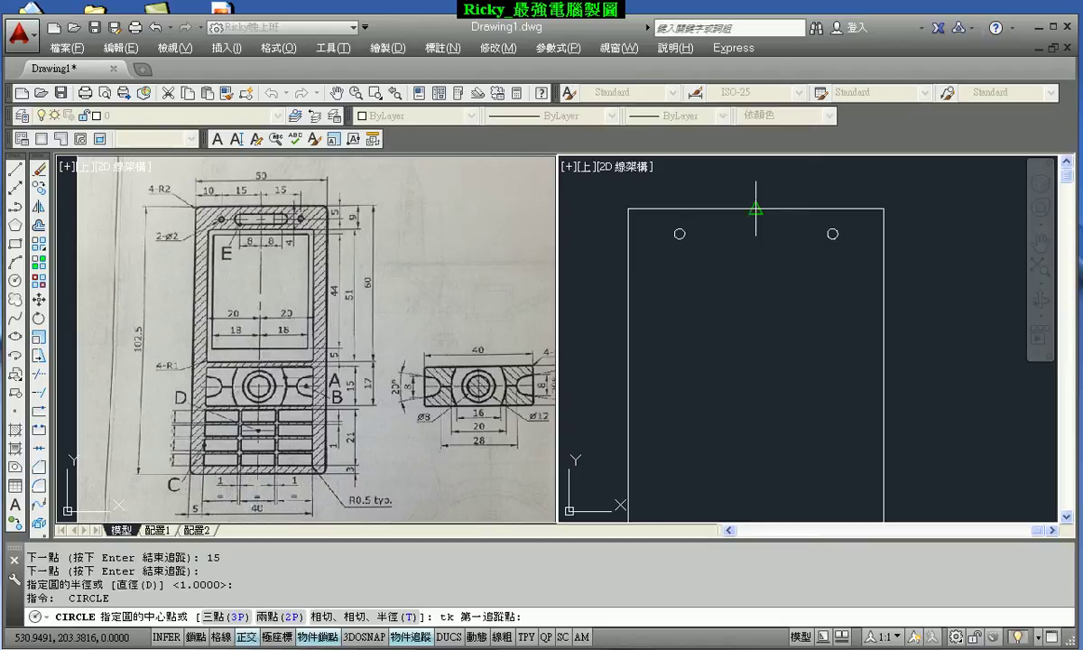
{"action": "left_click", "coordinate": [755, 208]}
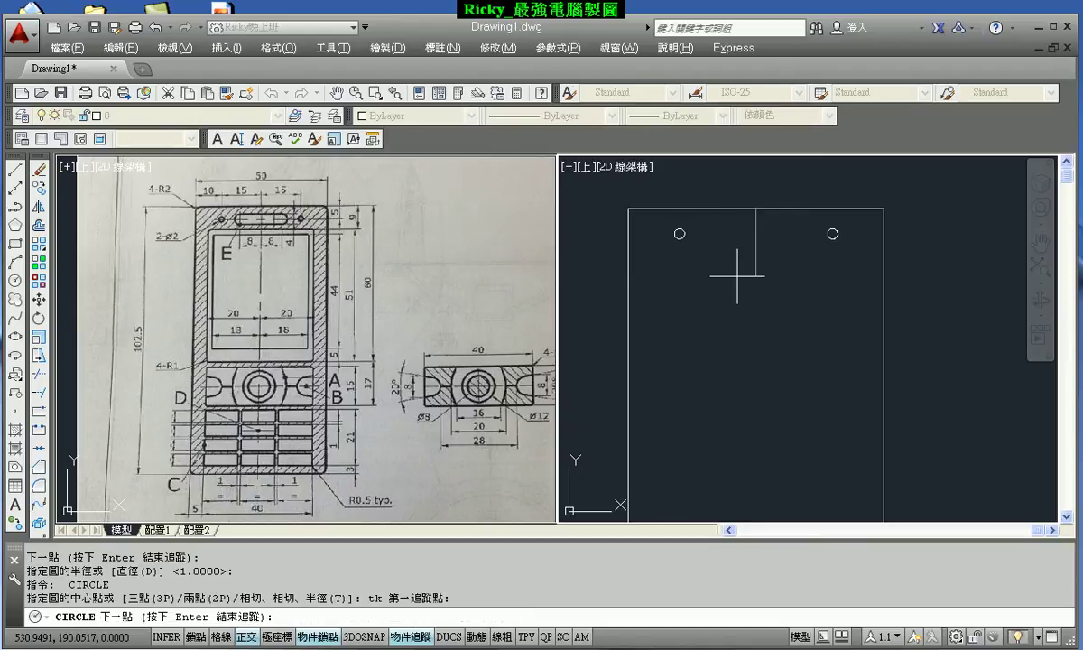
{"action": "type", "text": "5"}
{"action": "key", "text": "Return"}
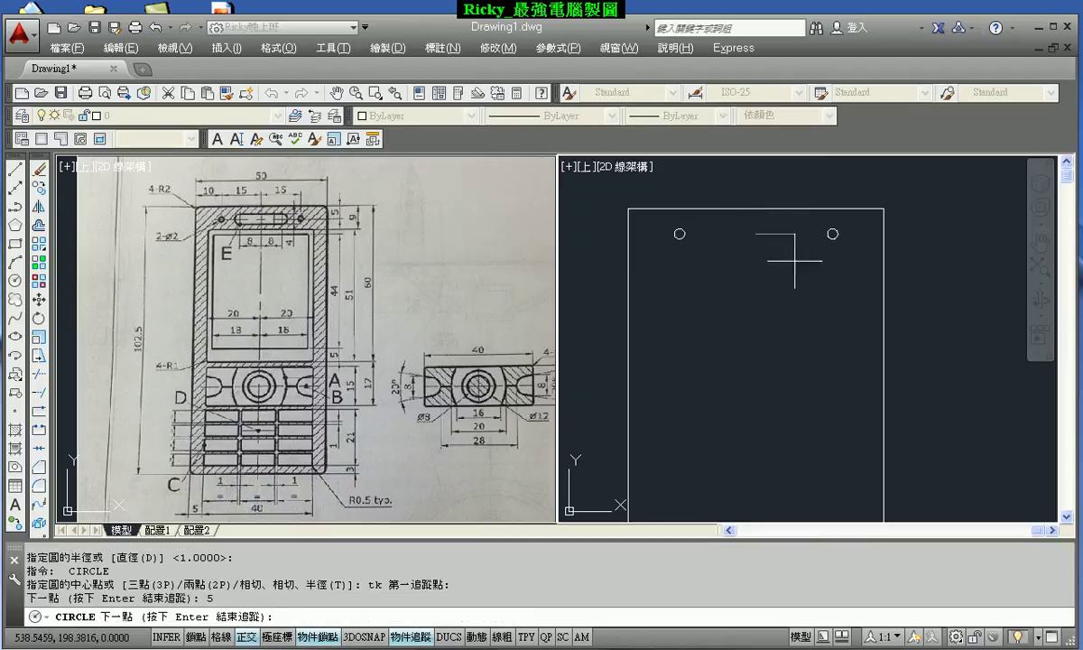
{"action": "type", "text": "8"}
{"action": "key", "text": "Return"}
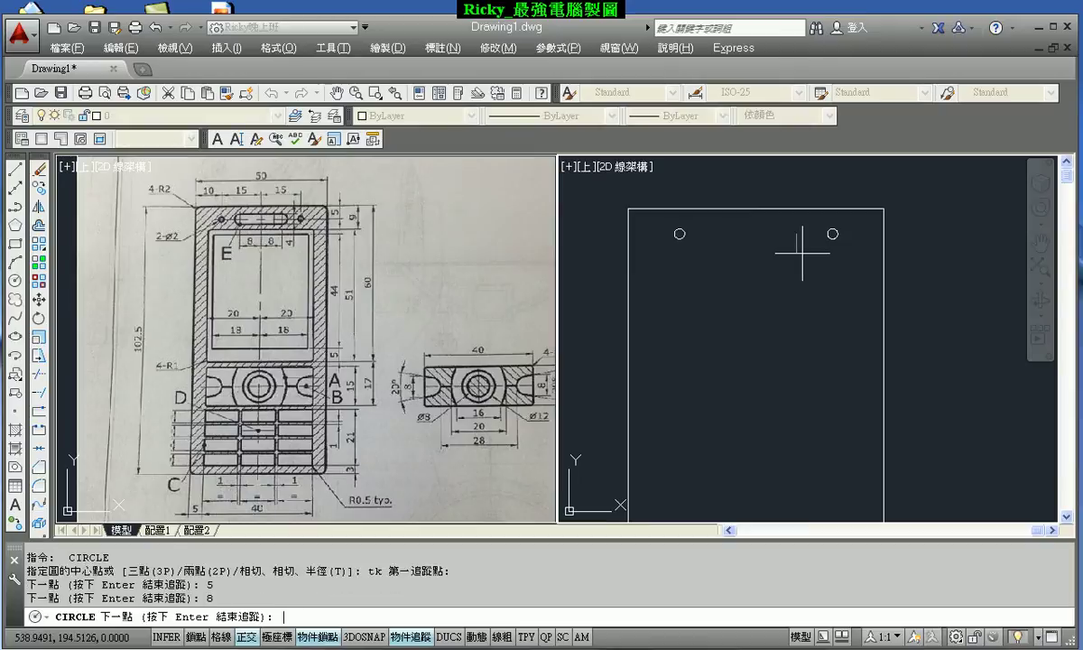
{"action": "key", "text": "F10"}
{"action": "key", "text": "Return"}
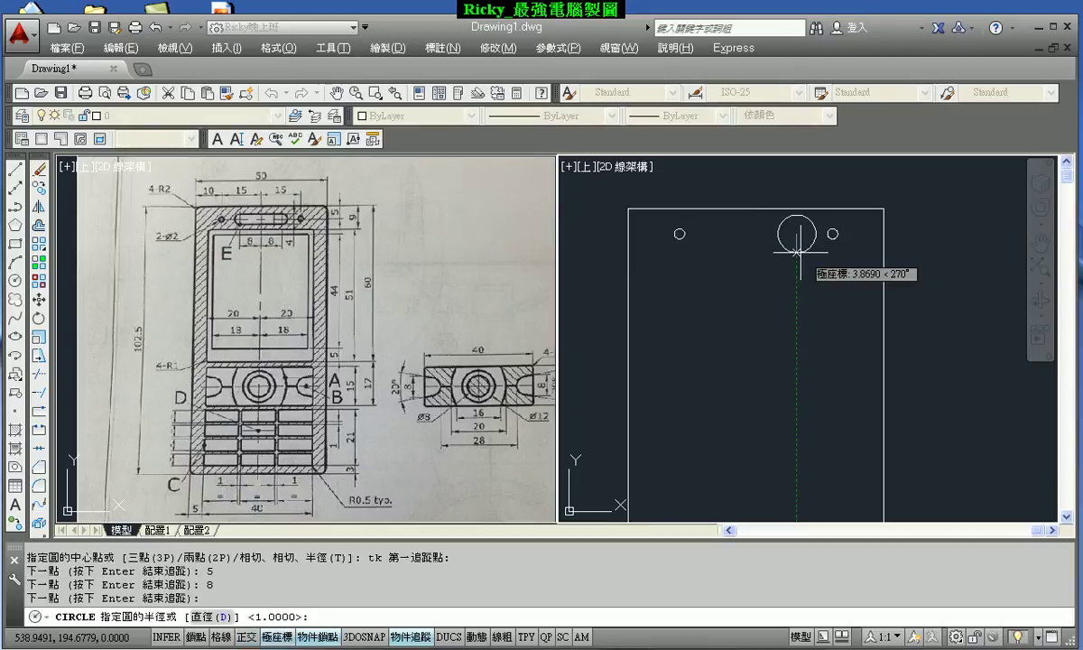
{"action": "type", "text": "2"}
{"action": "key", "text": "Return"}
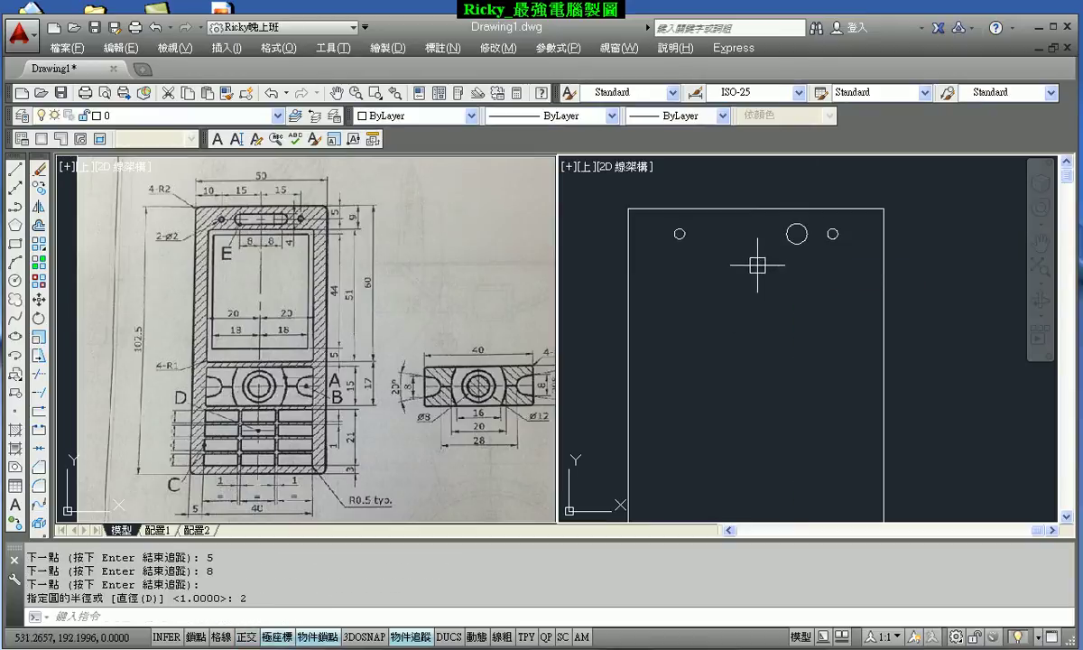
- Mirror the radius-2 circle across the vertical centre, keeping the original
{"action": "left_click", "coordinate": [40, 207]}
{"action": "left_click", "coordinate": [791, 239]}
{"action": "key", "text": "Return"}
{"action": "left_click", "coordinate": [756, 208]}
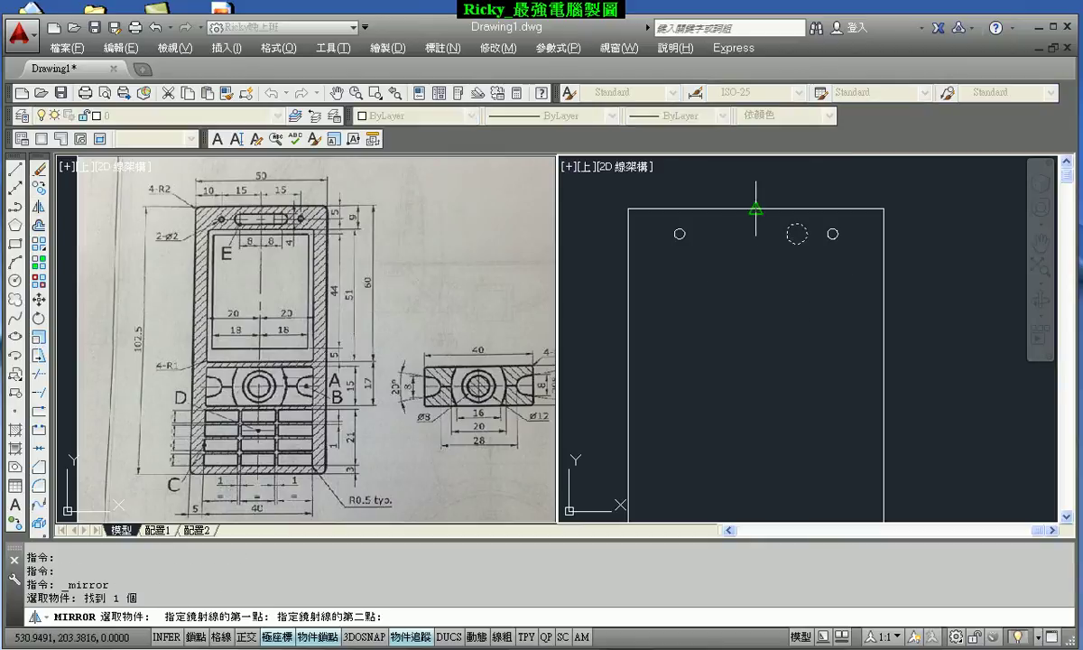
{"action": "left_click", "coordinate": [755, 326]}
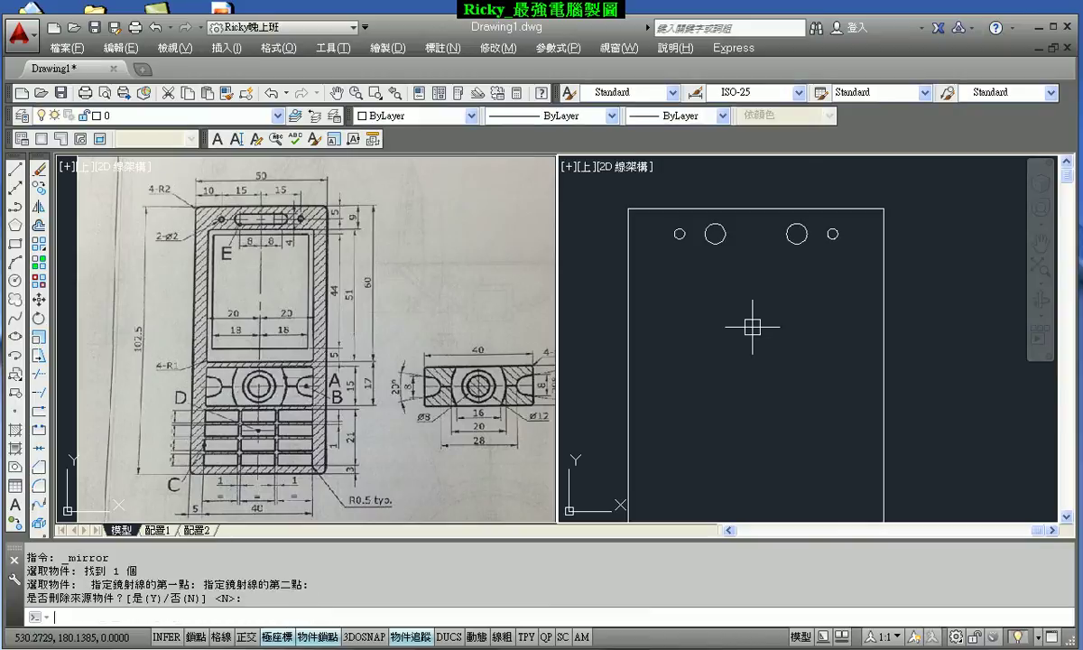
{"action": "key", "text": "Return"}
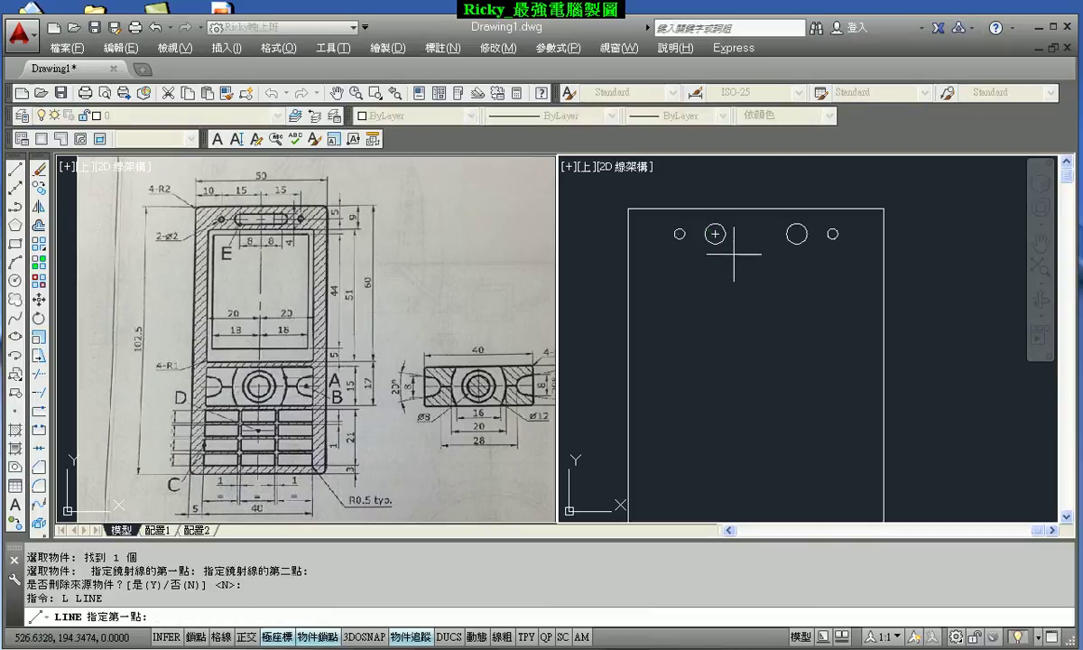
- Connect the two radius-2 circles with lines across their bottoms and tops
{"action": "left_click", "coordinate": [715, 234]}
{"action": "left_click", "coordinate": [797, 243]}
{"action": "key", "text": "Escape"}
{"action": "key", "text": "Return"}
{"action": "scroll", "coordinate": [771, 220], "scroll_direction": "up", "scroll_amount": 4}
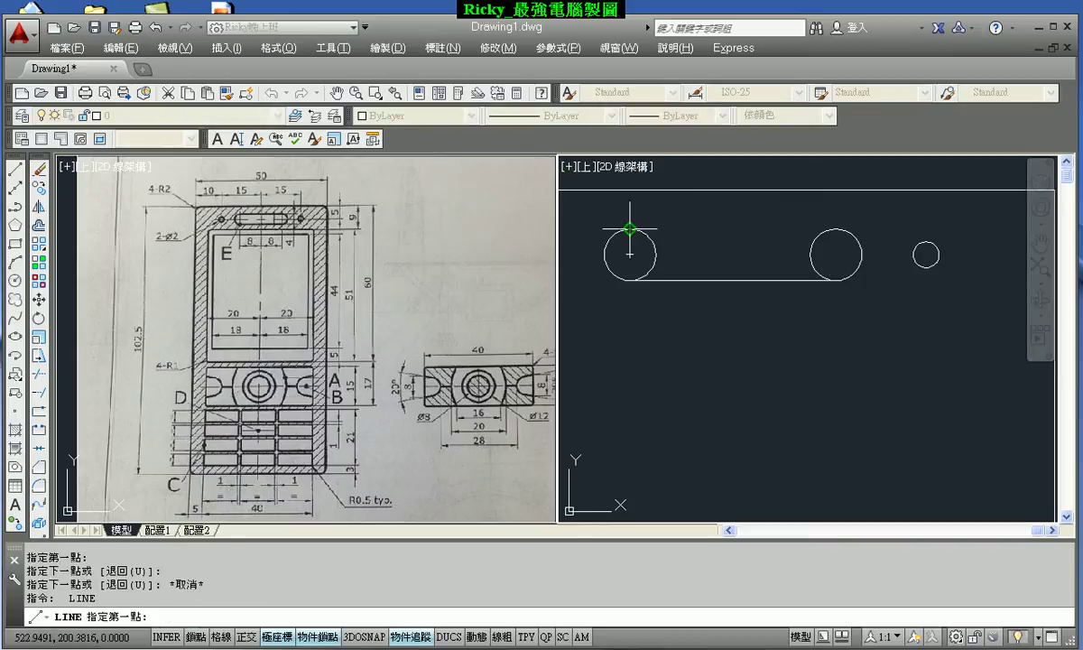
{"action": "left_click", "coordinate": [630, 228]}
{"action": "left_click", "coordinate": [837, 229]}
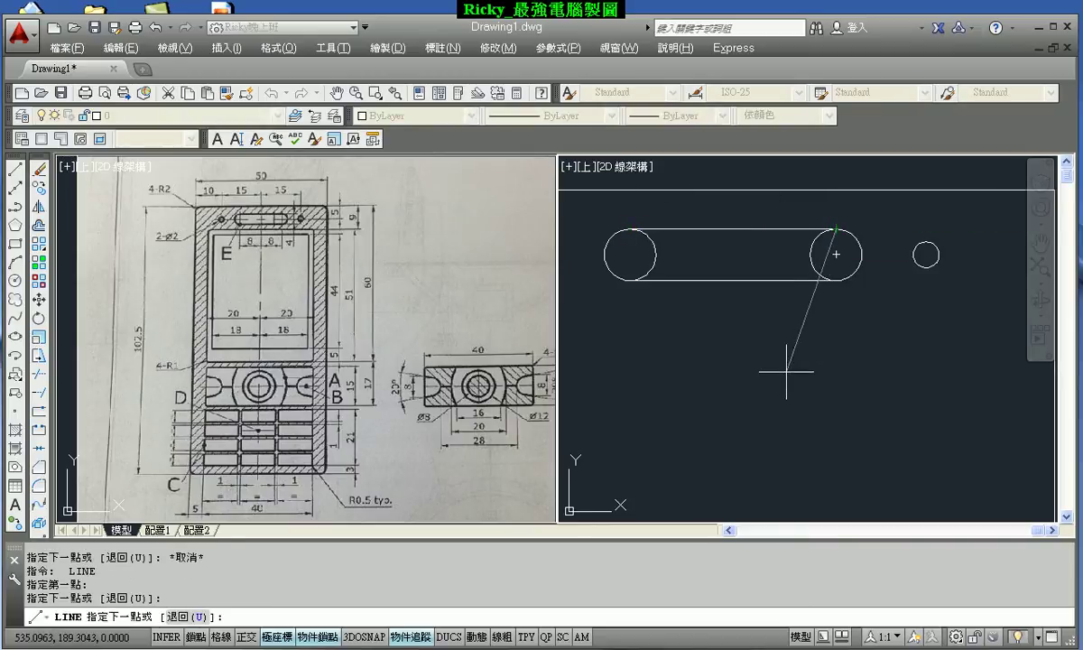
{"action": "key", "text": "Escape"}
- Trim away the circles' inner arcs to leave one rounded slot
{"action": "left_click", "coordinate": [38, 377]}
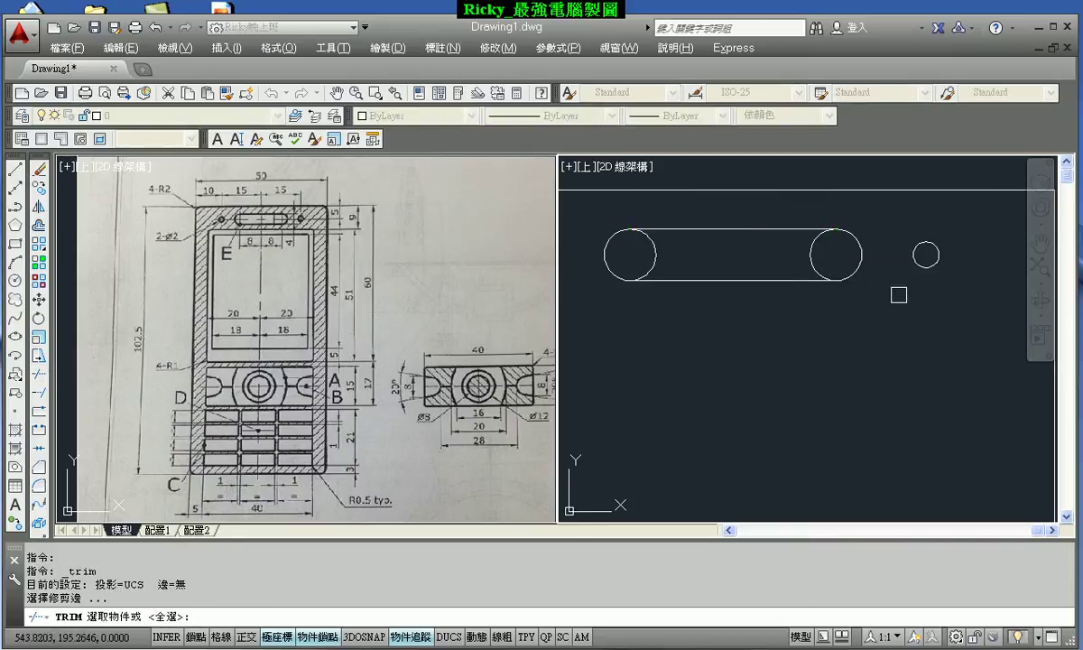
{"action": "key", "text": "Return"}
{"action": "left_click", "coordinate": [834, 252]}
{"action": "left_click", "coordinate": [622, 268]}
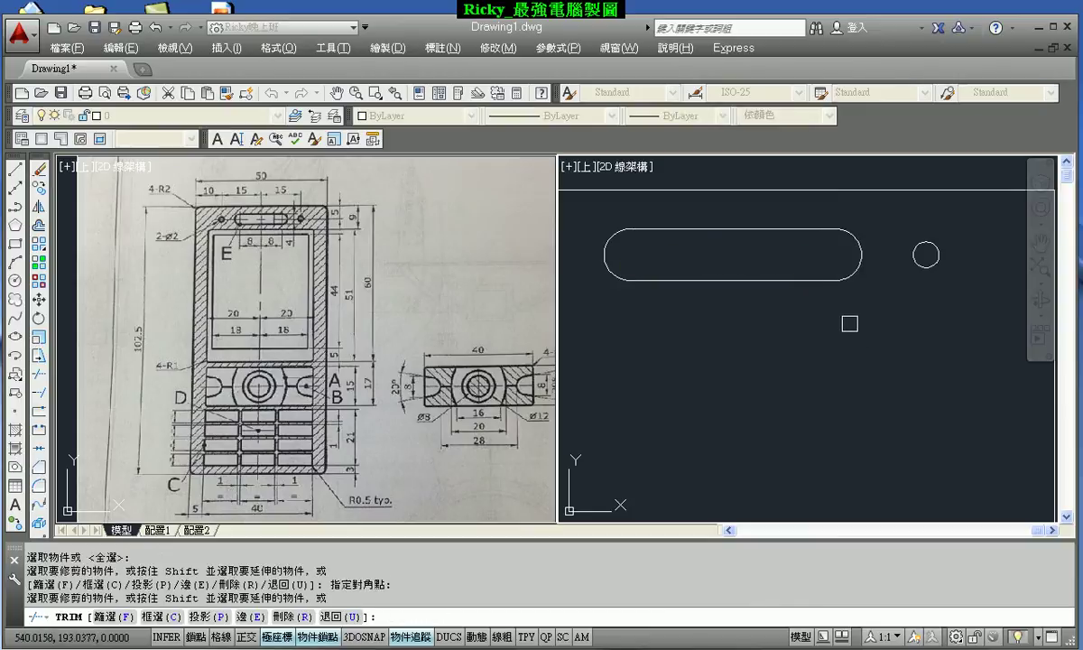
{"action": "key", "text": "Escape"}
{"action": "scroll", "coordinate": [798, 350], "scroll_direction": "down", "scroll_amount": 3}
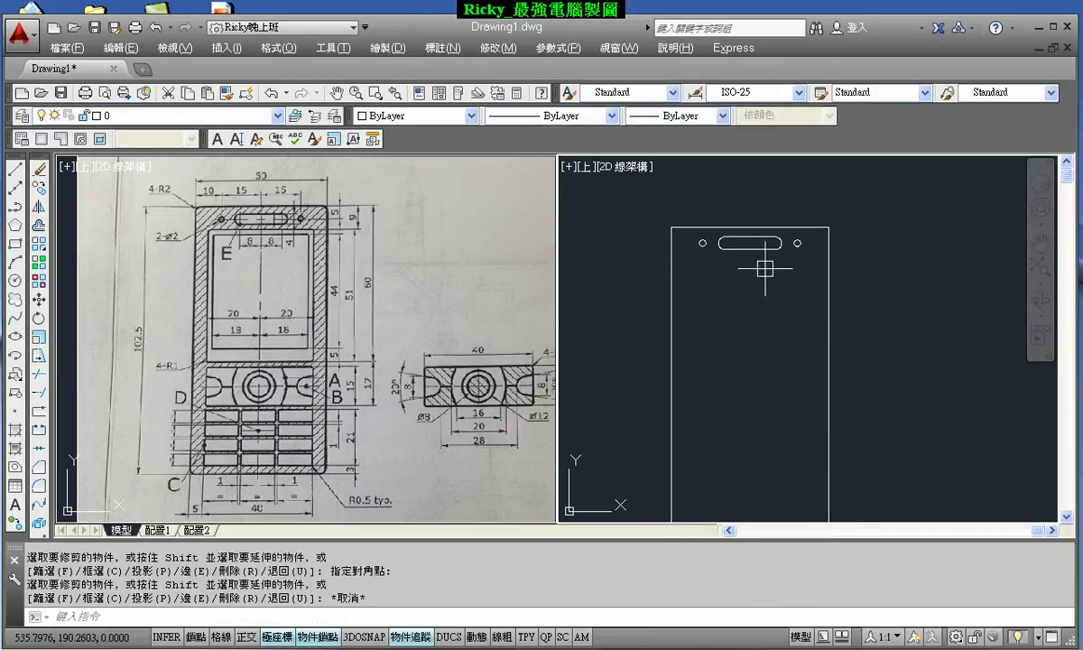
{"action": "middle_click_drag", "start_coordinate": [757, 320], "coordinate": [757, 285]}
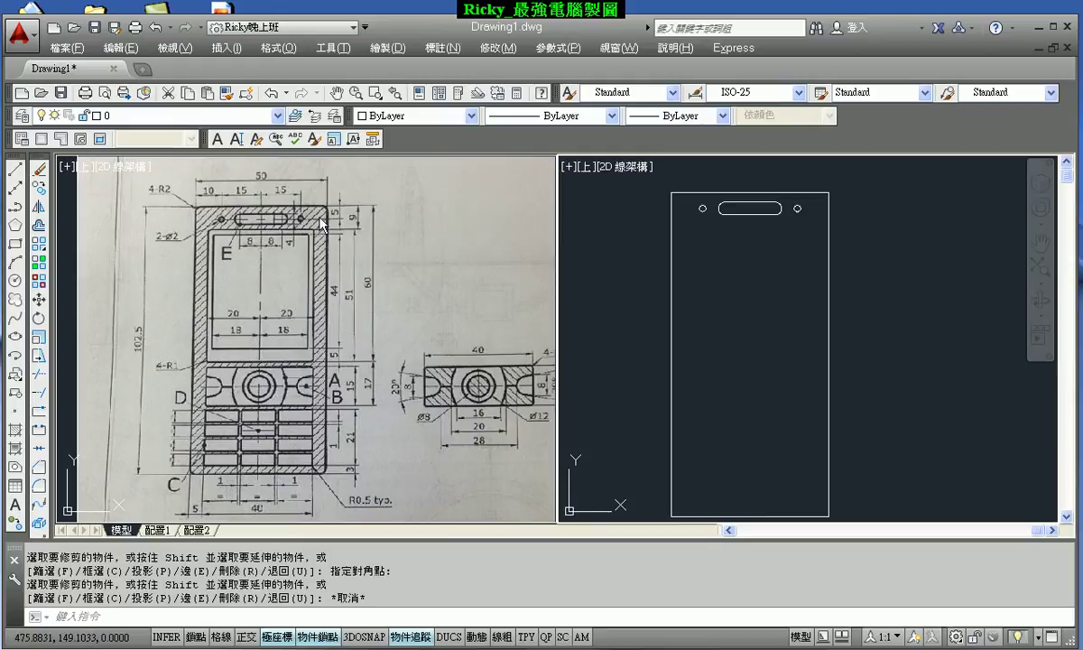
- Draw a vertical centre line between the top-edge and bottom-edge midpoints
{"action": "left_click", "coordinate": [15, 169]}
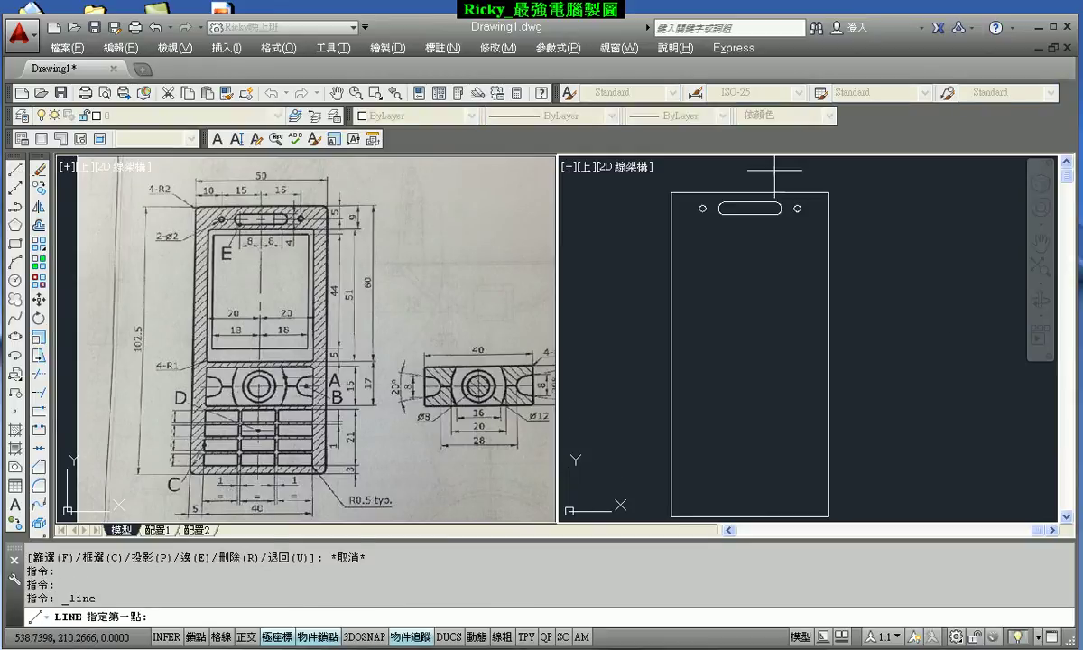
{"action": "left_click", "coordinate": [749, 193]}
{"action": "middle_click_drag", "start_coordinate": [791, 447], "coordinate": [774, 351]}
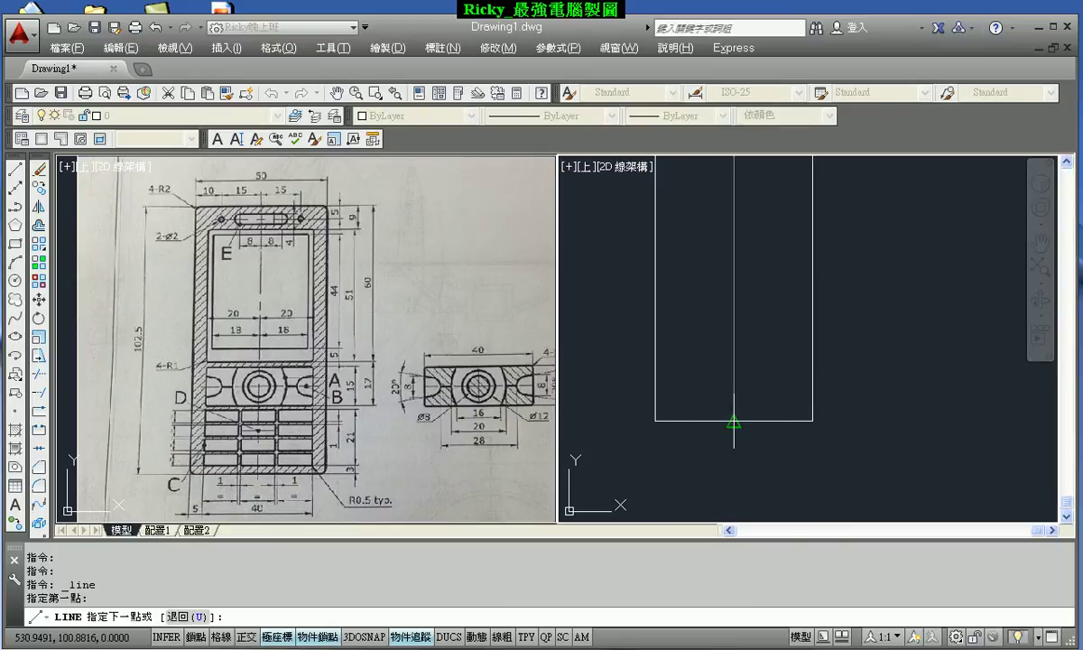
{"action": "left_click", "coordinate": [733, 422]}
{"action": "key", "text": "Escape"}
{"action": "middle_click_drag", "start_coordinate": [799, 262], "coordinate": [798, 348]}
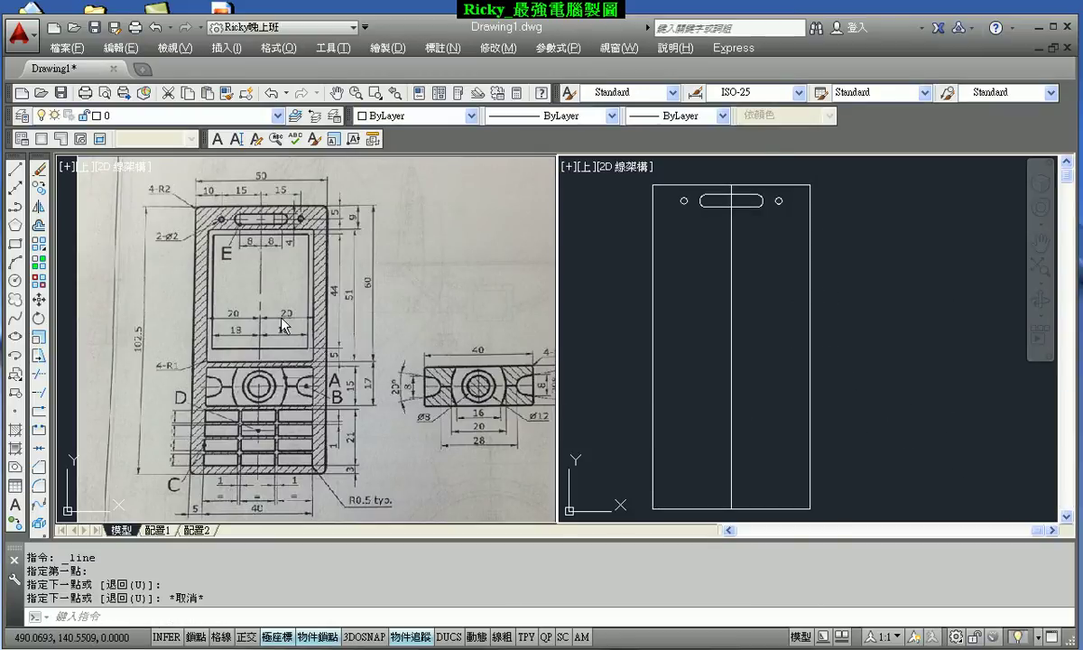
{"action": "type", "text": "o"}
{"action": "key", "text": "Return"}
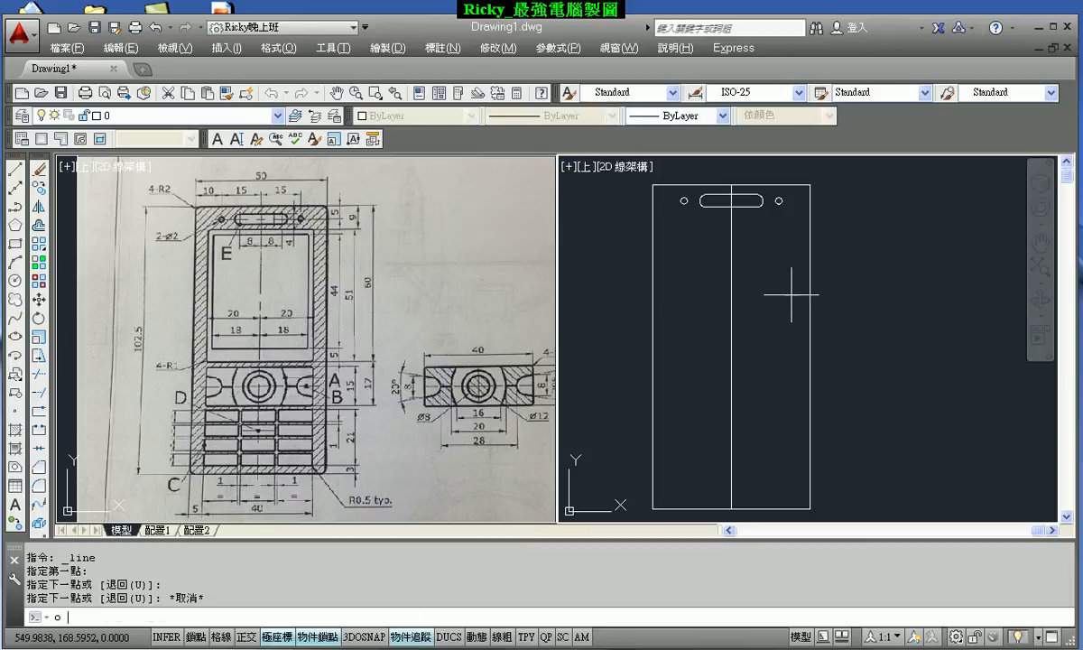
- Offset the centre line 20 to the left and 20 to the right
{"action": "type", "text": "20"}
{"action": "key", "text": "Return"}
{"action": "left_click", "coordinate": [731, 289]}
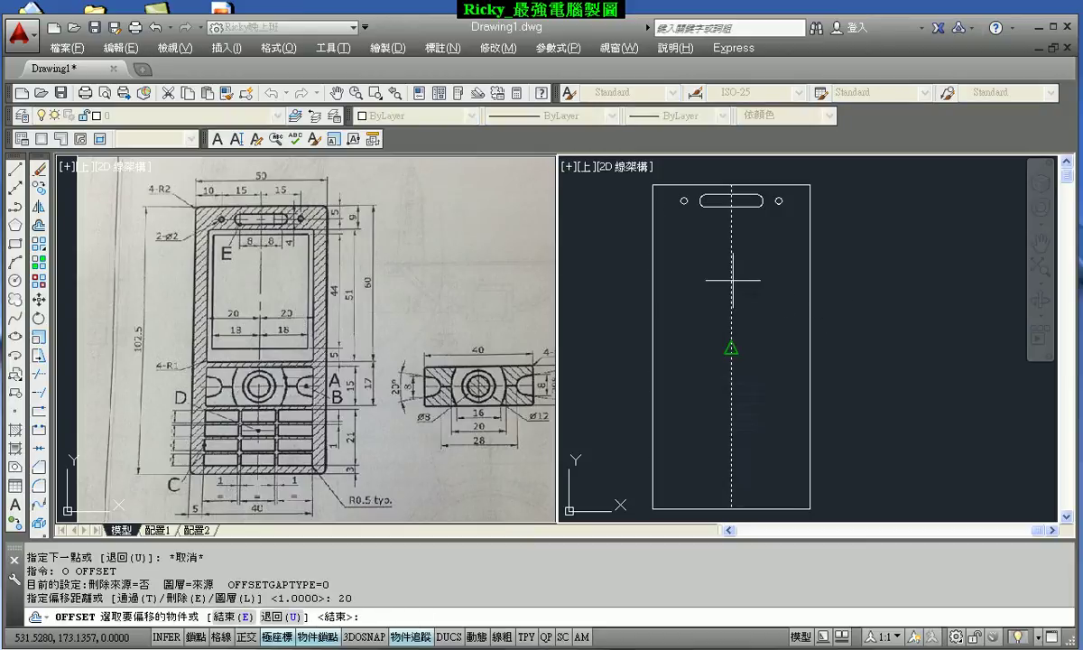
{"action": "left_click", "coordinate": [692, 286]}
{"action": "left_click", "coordinate": [730, 271]}
{"action": "left_click", "coordinate": [789, 271]}
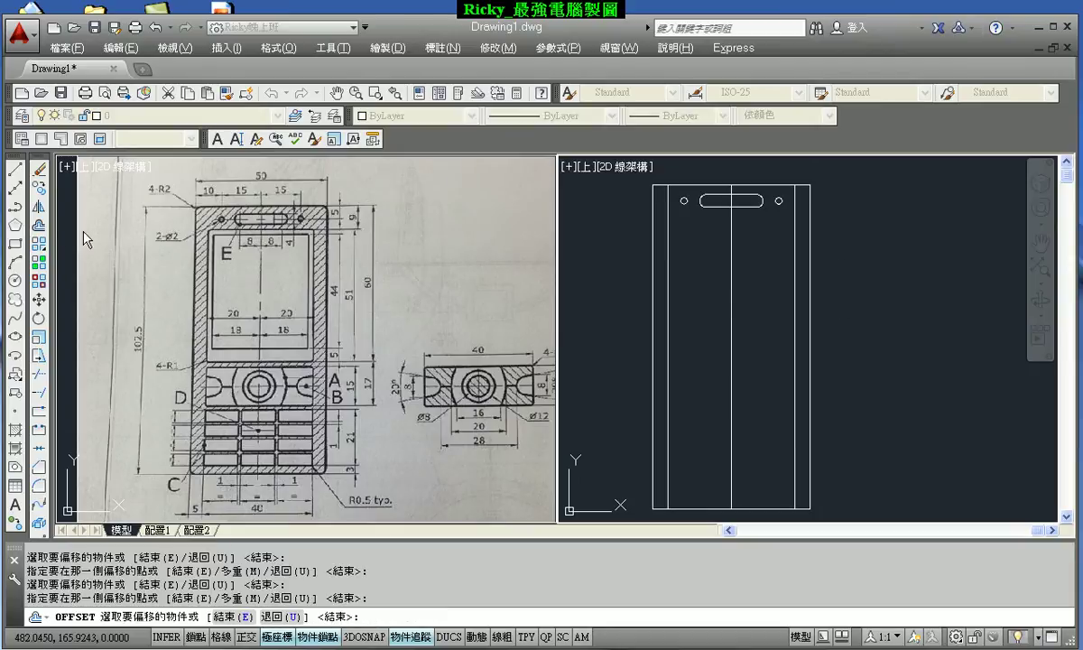
- Offset the top edge 9 downward, then that new line 51 further down
{"action": "left_click", "coordinate": [42, 226]}
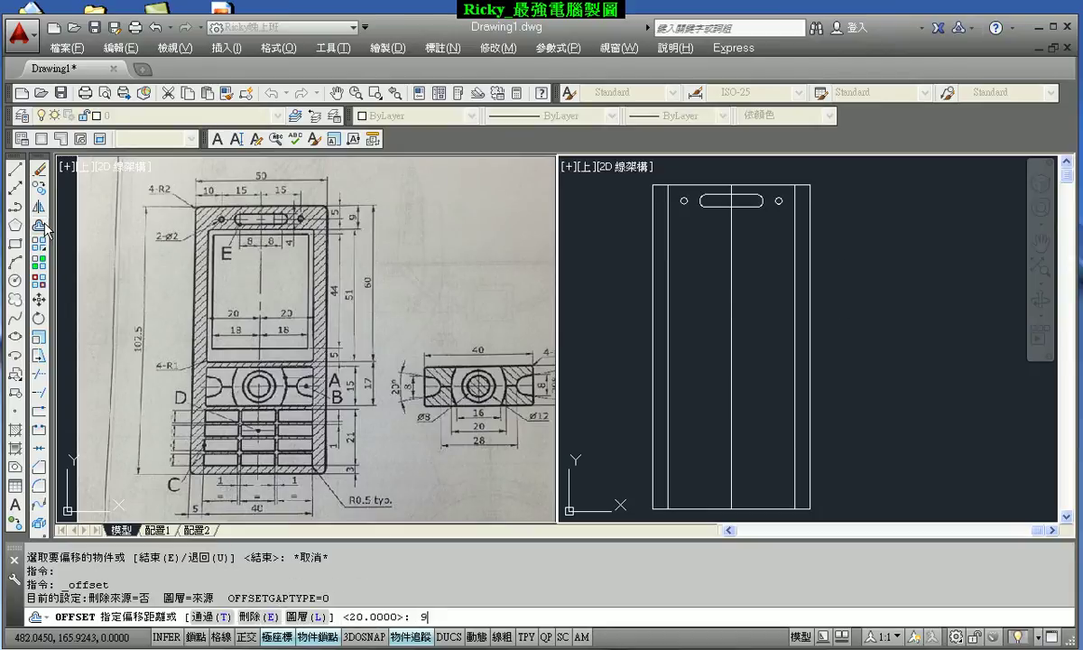
{"action": "key", "text": "Return"}
{"action": "left_click", "coordinate": [733, 185]}
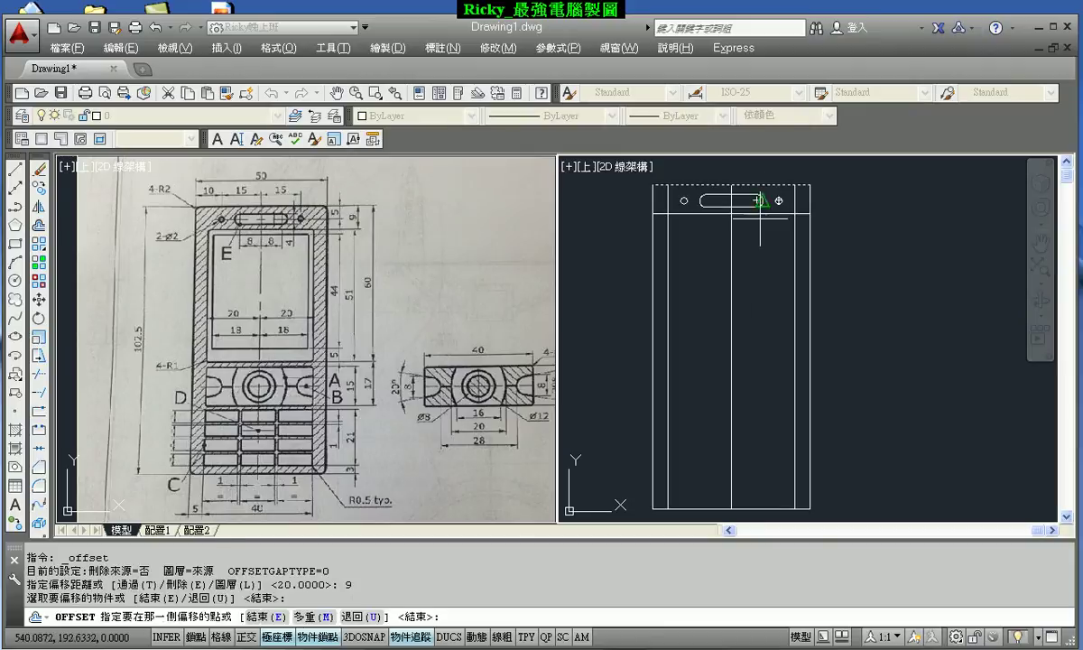
{"action": "left_click", "coordinate": [744, 291]}
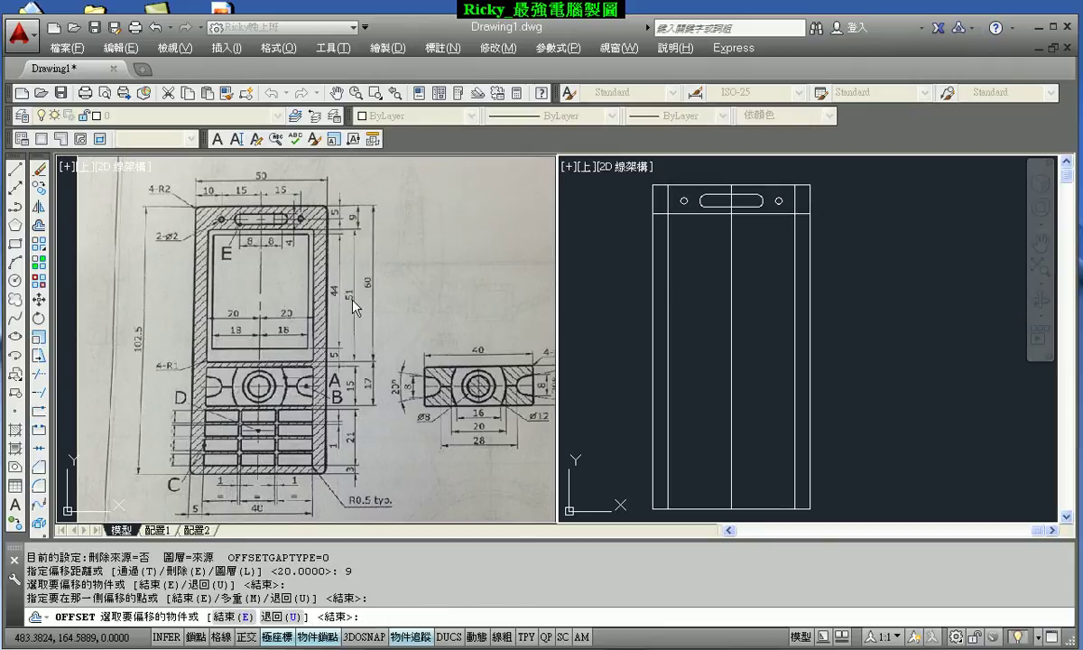
{"action": "key", "text": "Escape"}
{"action": "key", "text": "Escape"}
{"action": "key", "text": "Return"}
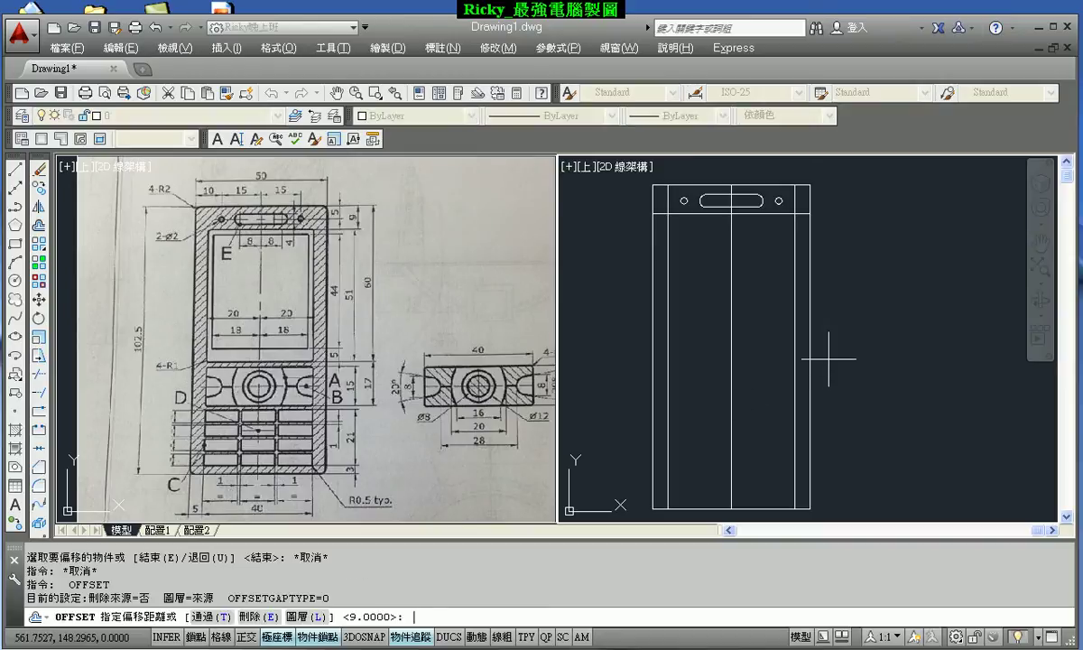
{"action": "type", "text": "51"}
{"action": "key", "text": "Return"}
{"action": "left_click", "coordinate": [709, 213]}
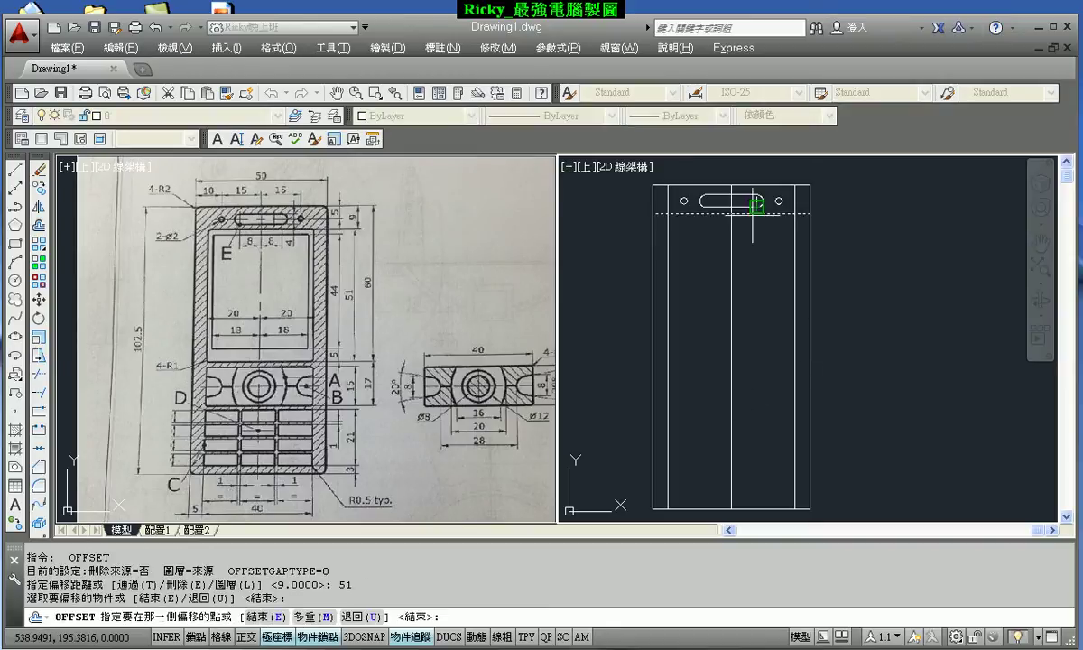
{"action": "left_click", "coordinate": [731, 367]}
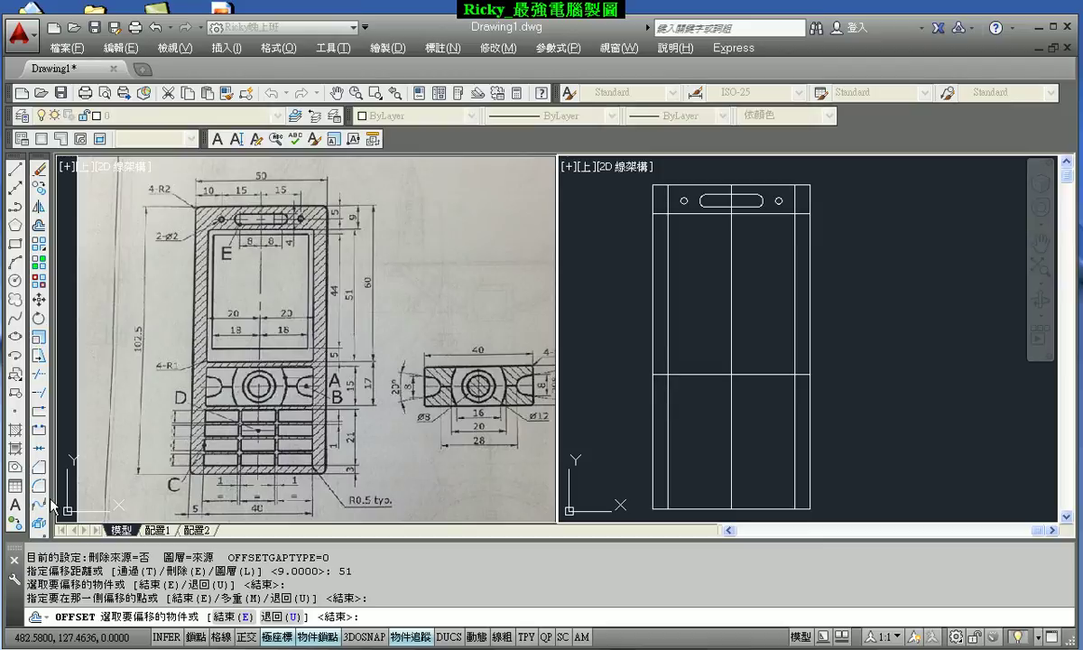
- Fillet all four screen corners with radius 1 using Multiple mode
{"action": "left_click", "coordinate": [40, 466]}
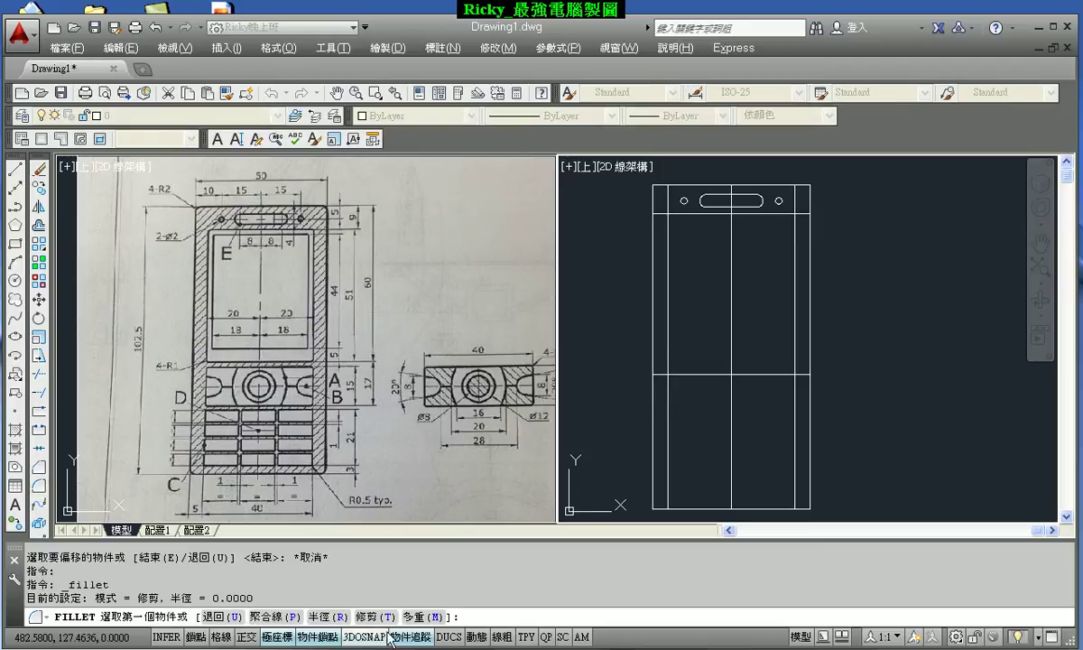
{"action": "left_click", "coordinate": [324, 617]}
{"action": "type", "text": "1"}
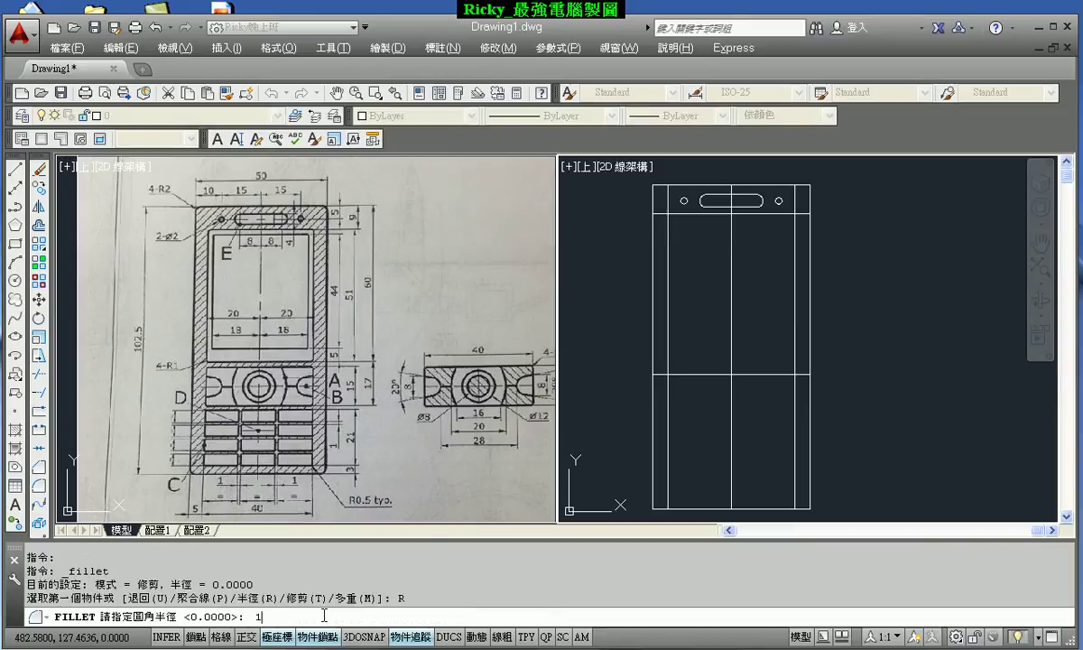
{"action": "key", "text": "Return"}
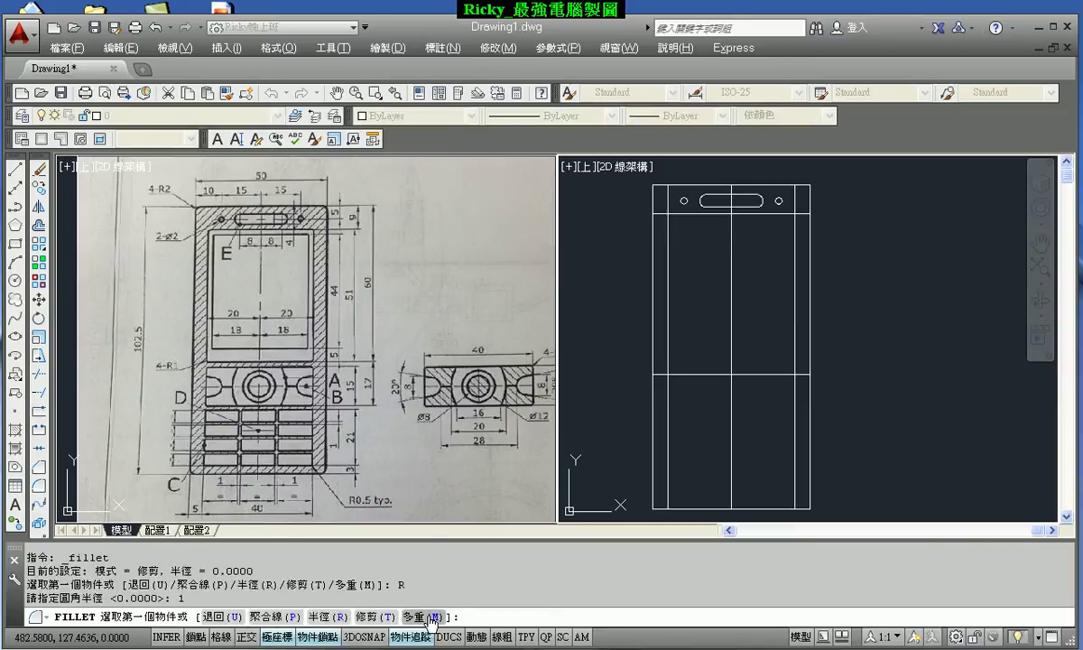
{"action": "left_click", "coordinate": [428, 617]}
{"action": "left_click", "coordinate": [689, 373]}
{"action": "left_click", "coordinate": [667, 316]}
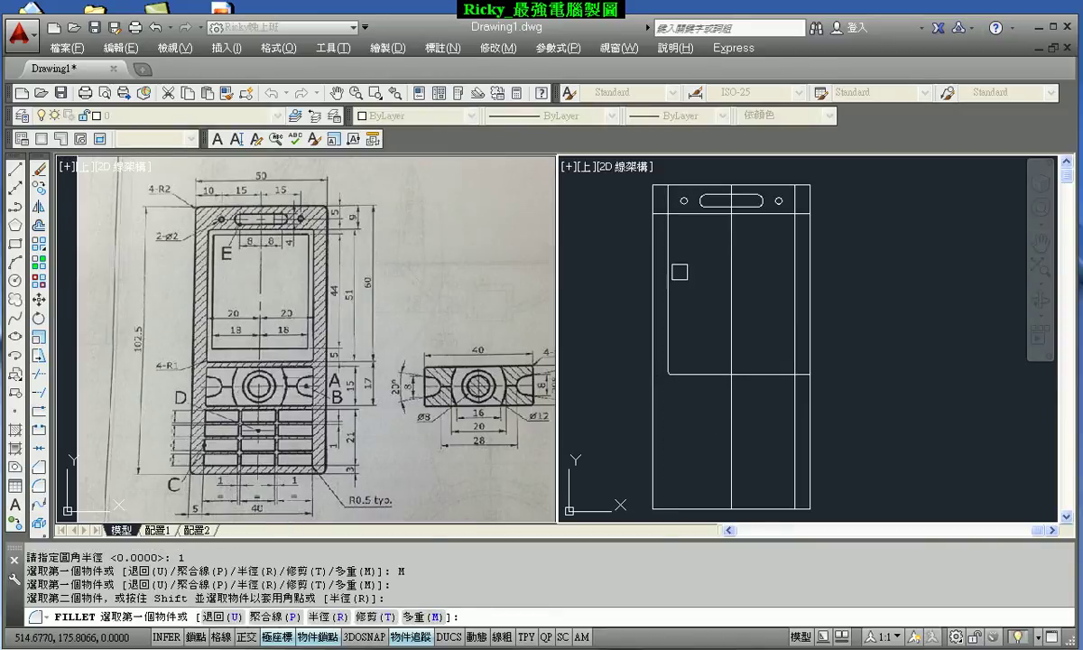
{"action": "left_click", "coordinate": [667, 258]}
{"action": "left_click", "coordinate": [685, 213]}
{"action": "left_click", "coordinate": [777, 214]}
{"action": "left_click", "coordinate": [794, 233]}
{"action": "left_click", "coordinate": [794, 332]}
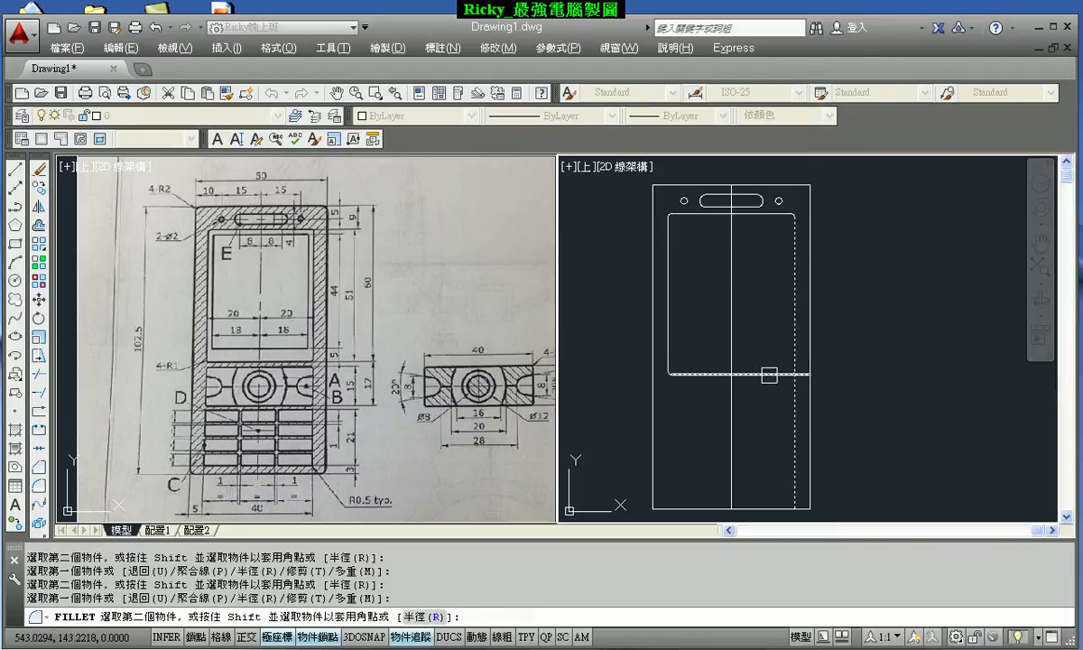
{"action": "left_click", "coordinate": [769, 374]}
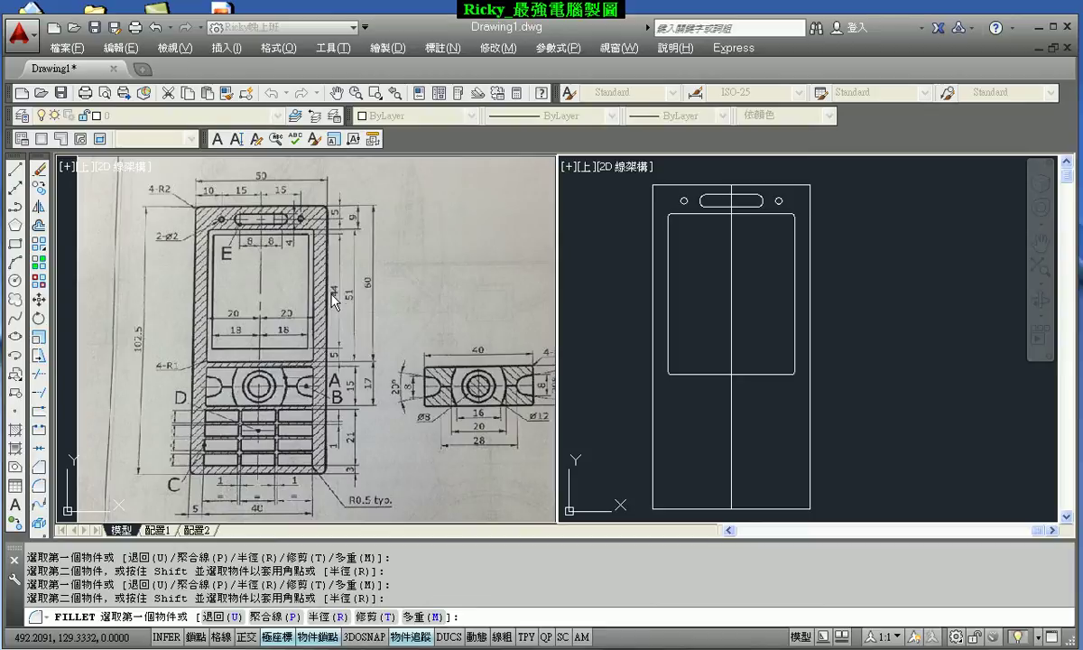
- Offset the centre line 18 to the left and 18 to the right
{"action": "left_click", "coordinate": [39, 224]}
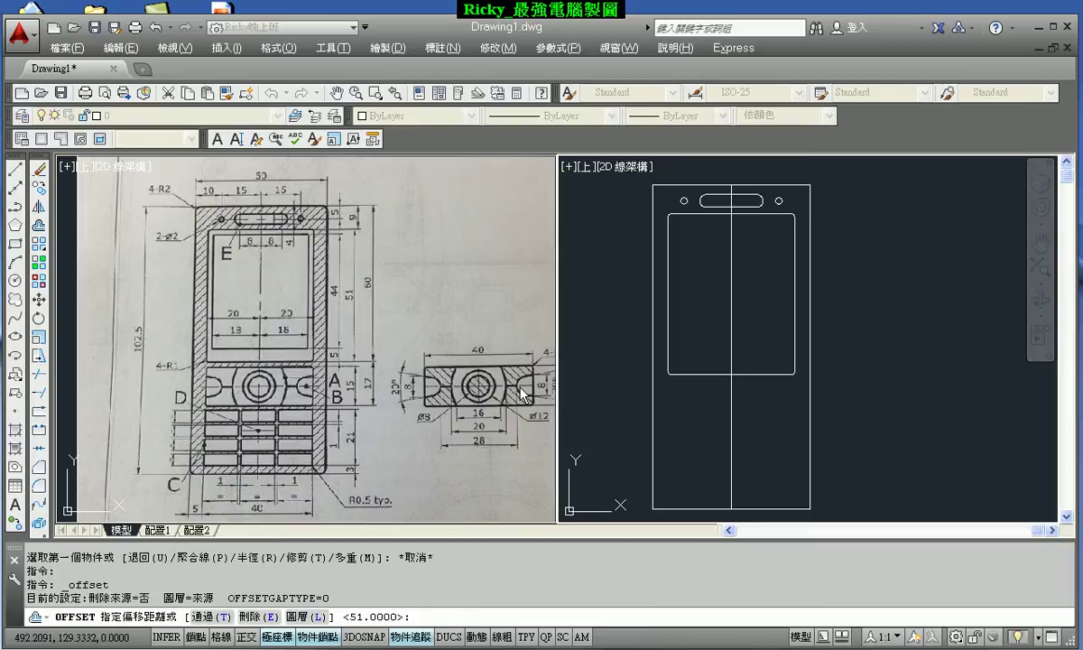
{"action": "type", "text": "18"}
{"action": "key", "text": "Return"}
{"action": "left_click", "coordinate": [731, 288]}
{"action": "left_click", "coordinate": [676, 271]}
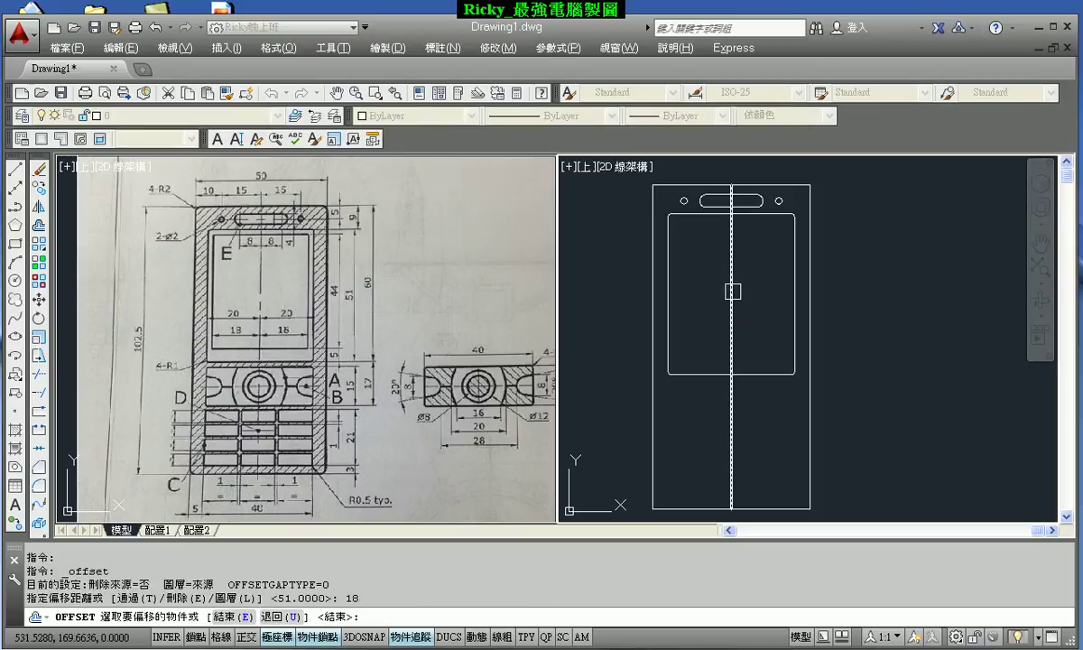
{"action": "left_click", "coordinate": [732, 282]}
{"action": "left_click", "coordinate": [867, 308]}
{"action": "key", "text": "Escape"}
- Offset the screen's bottom line 5 downward
{"action": "key", "text": "Return"}
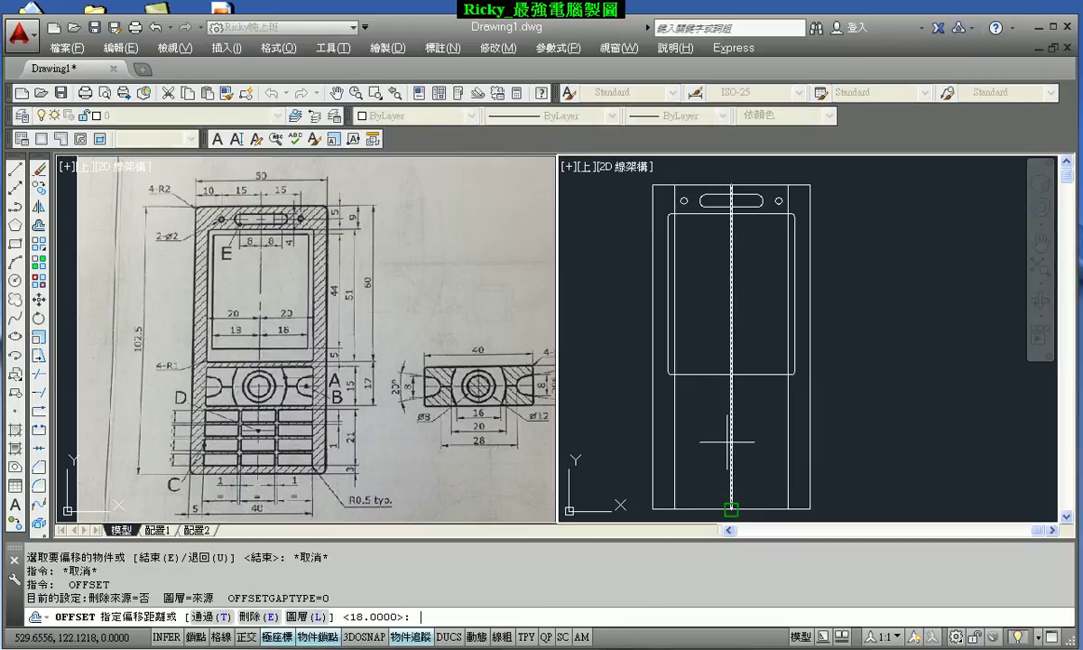
{"action": "type", "text": "5"}
{"action": "key", "text": "Return"}
{"action": "left_click", "coordinate": [756, 372]}
{"action": "left_click", "coordinate": [764, 316]}
{"action": "key", "text": "Escape"}
{"action": "key", "text": "Escape"}
- Offset the screen's bottom line 44 units upward
{"action": "key", "text": "Return"}
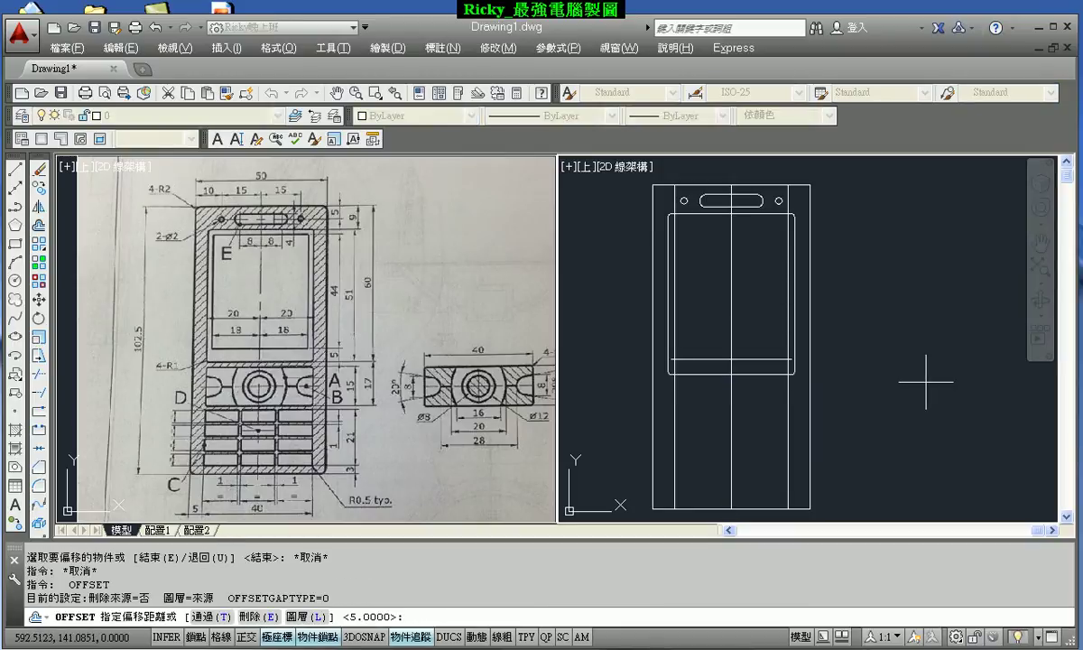
{"action": "key", "text": "Return"}
{"action": "left_click", "coordinate": [764, 362]}
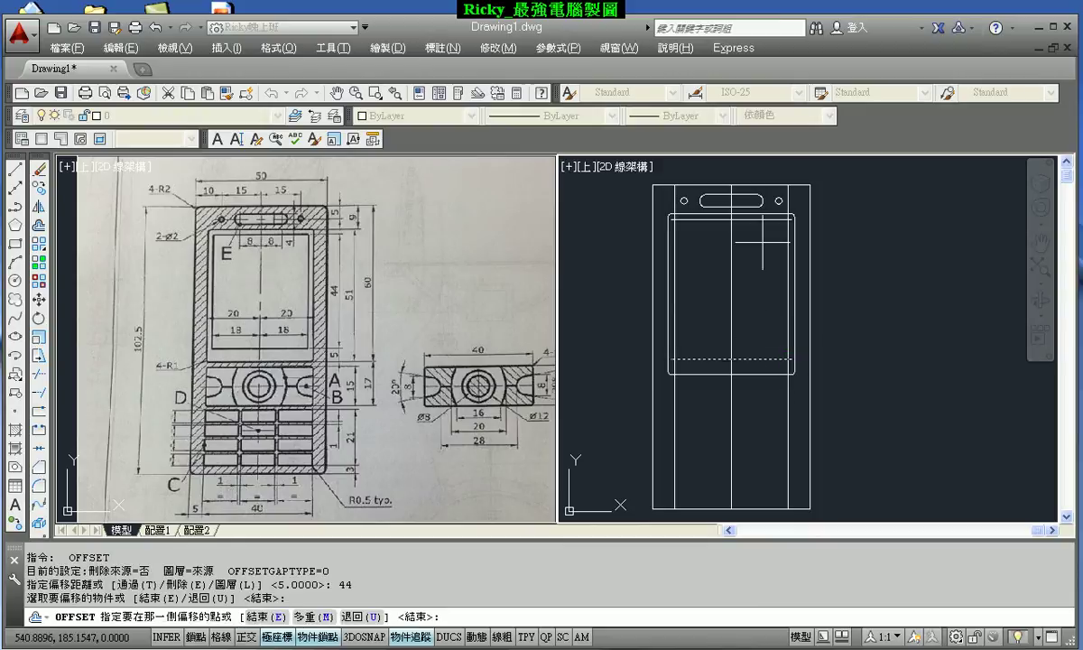
{"action": "left_click", "coordinate": [761, 242]}
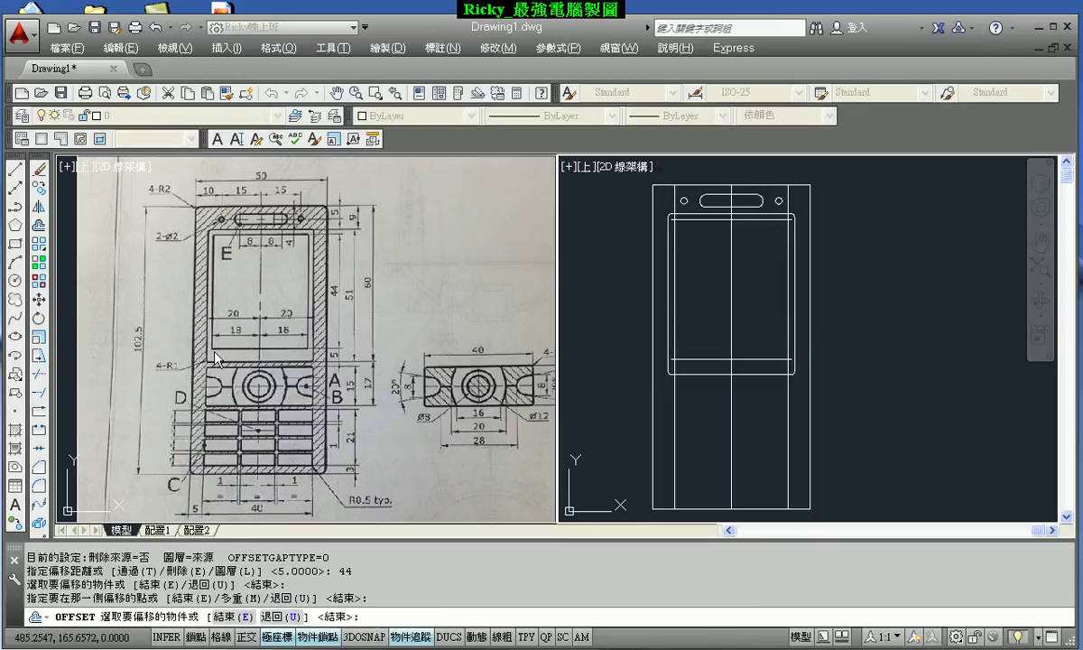
{"action": "left_click", "coordinate": [39, 464]}
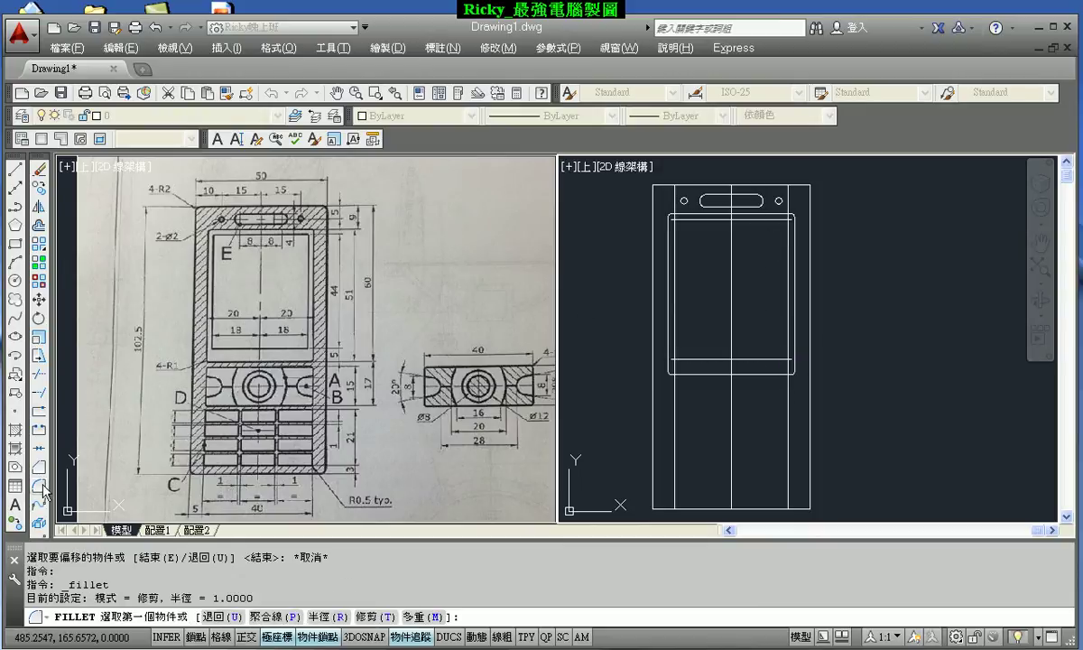
- Set the fillet radius to 0 with Multiple and square off the screen's two left corners
{"action": "left_click", "coordinate": [329, 617]}
{"action": "type", "text": "0"}
{"action": "key", "text": "Return"}
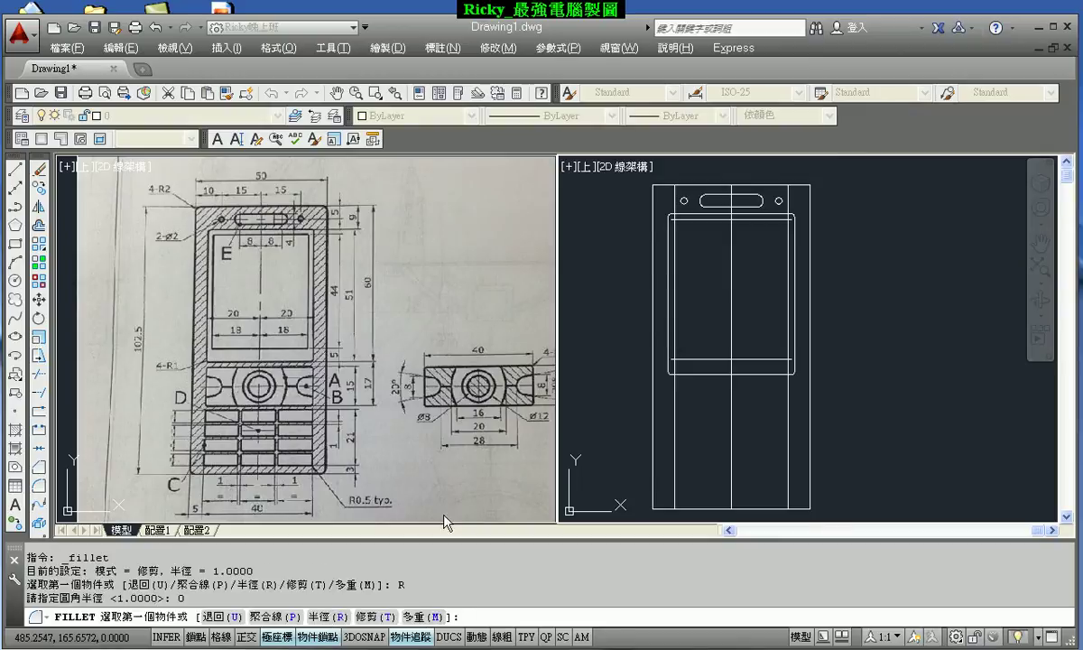
{"action": "left_click", "coordinate": [422, 618]}
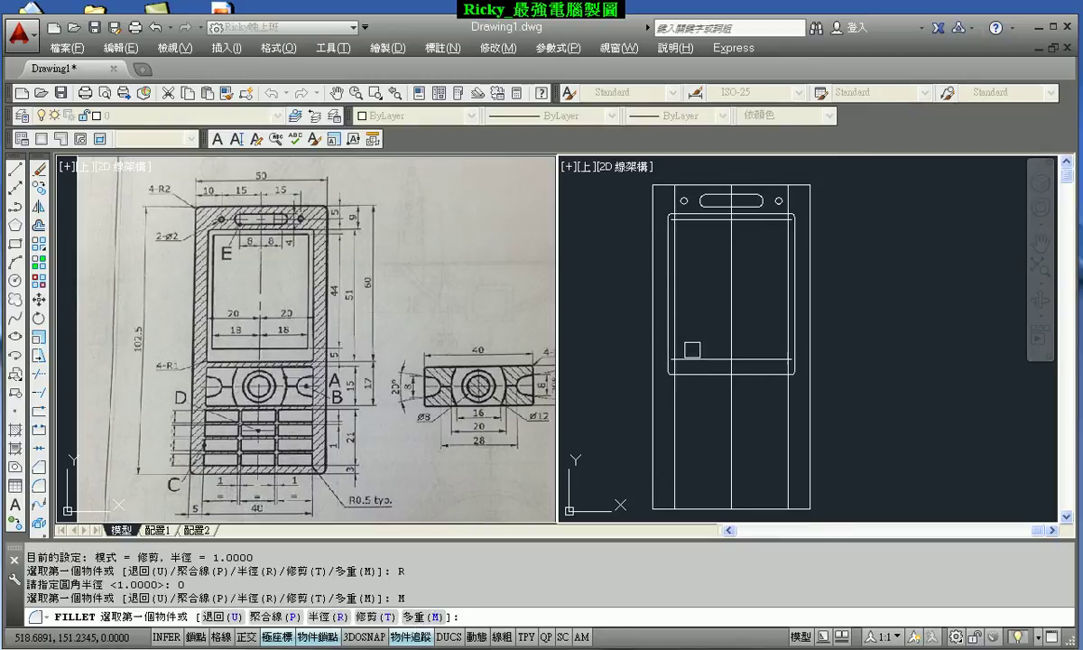
{"action": "left_click", "coordinate": [675, 337]}
{"action": "left_click", "coordinate": [714, 359]}
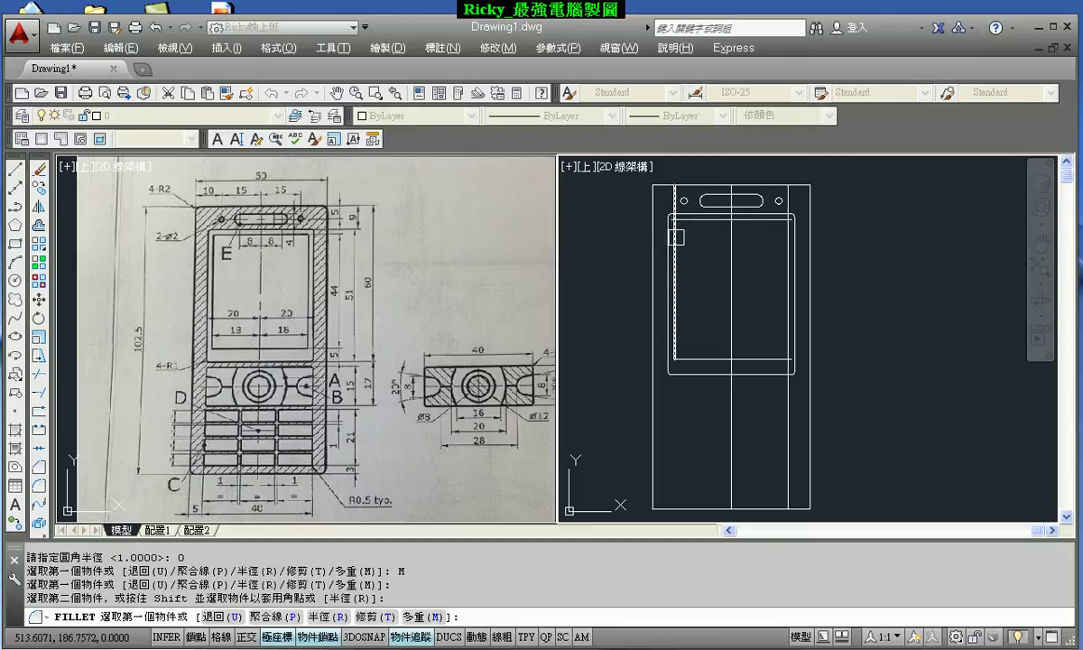
{"action": "left_click", "coordinate": [676, 271]}
{"action": "left_click", "coordinate": [714, 221]}
- Square off the screen rectangle's top-right and bottom-right corners with zero-radius fillets
{"action": "scroll", "coordinate": [786, 221], "scroll_direction": "up", "scroll_amount": 2}
{"action": "left_click", "coordinate": [757, 221]}
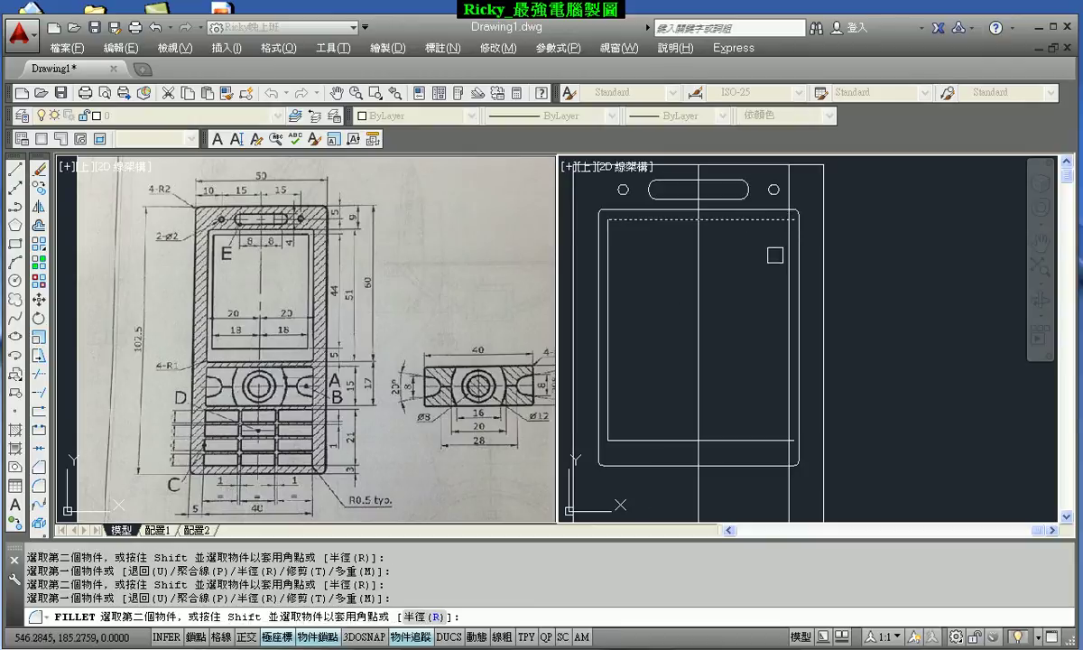
{"action": "left_click", "coordinate": [781, 299]}
{"action": "left_click", "coordinate": [787, 388]}
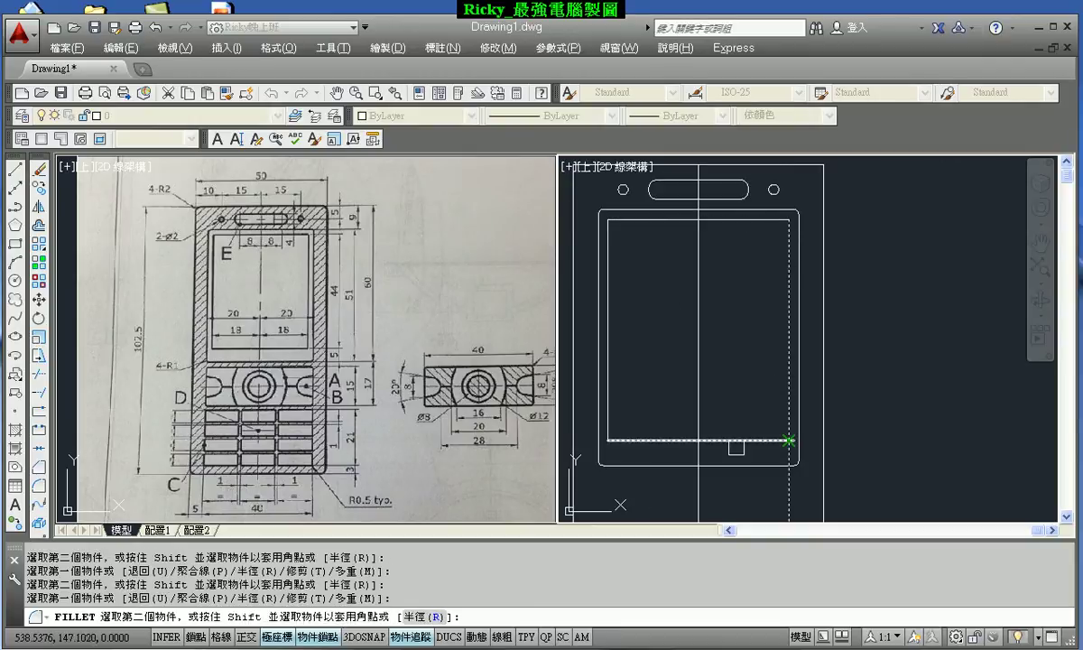
{"action": "left_click", "coordinate": [736, 441]}
{"action": "scroll", "coordinate": [713, 336], "scroll_direction": "down", "scroll_amount": 1}
{"action": "scroll", "coordinate": [769, 297], "scroll_direction": "down", "scroll_amount": 2}
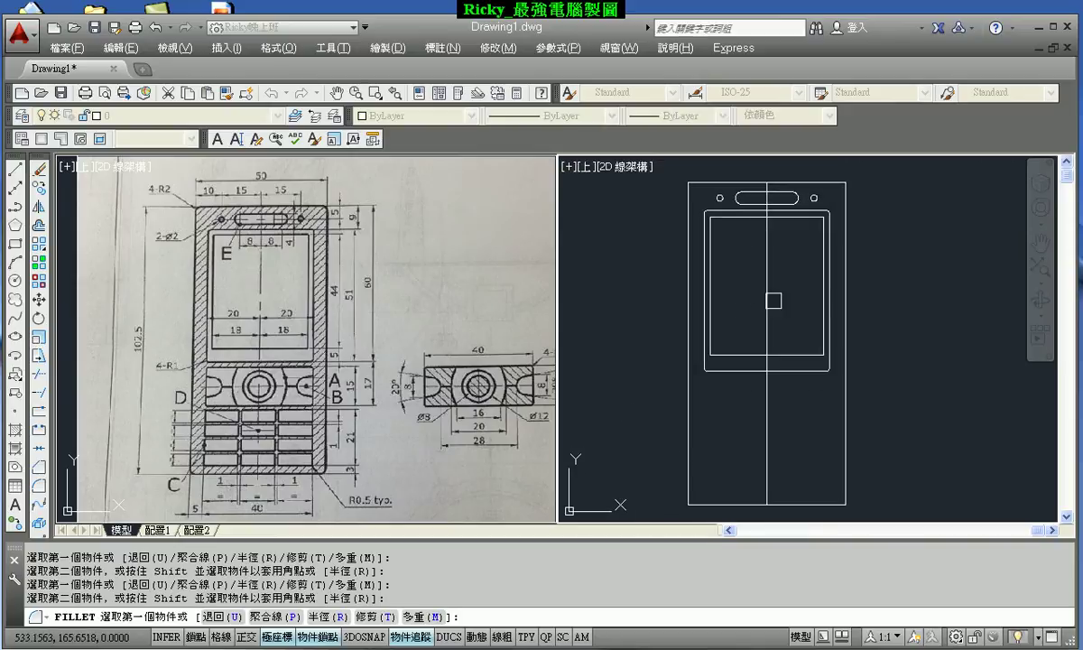
{"action": "key", "text": "Escape"}
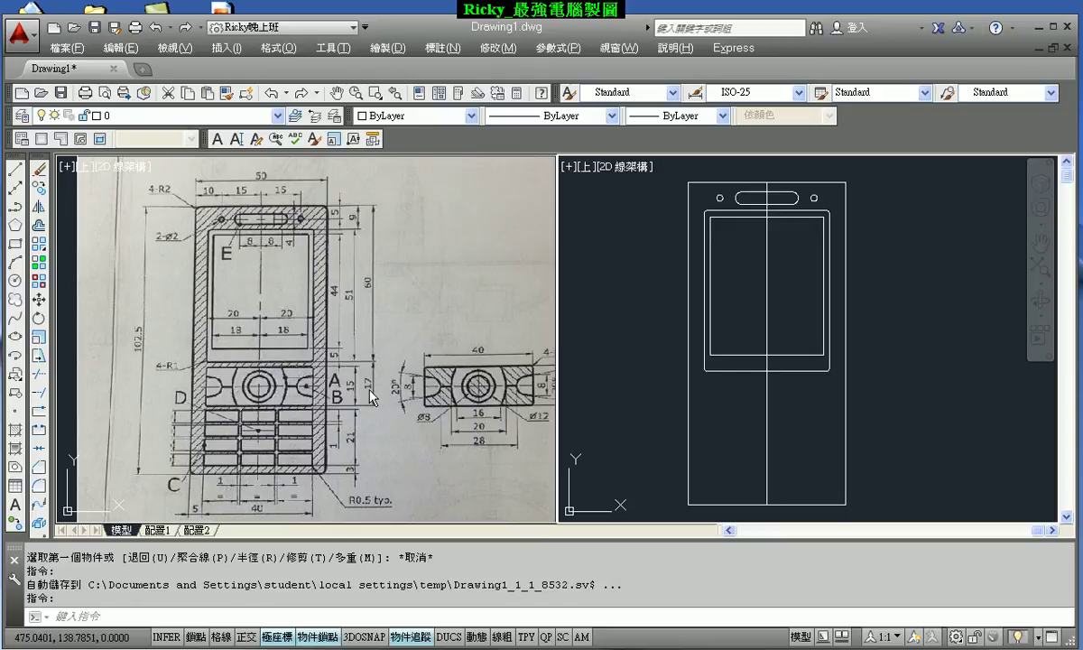
- Offset a horizontal line 17 downward, then offset that new line 15 upward
{"action": "left_click", "coordinate": [39, 227]}
{"action": "type", "text": "17"}
{"action": "key", "text": "Return"}
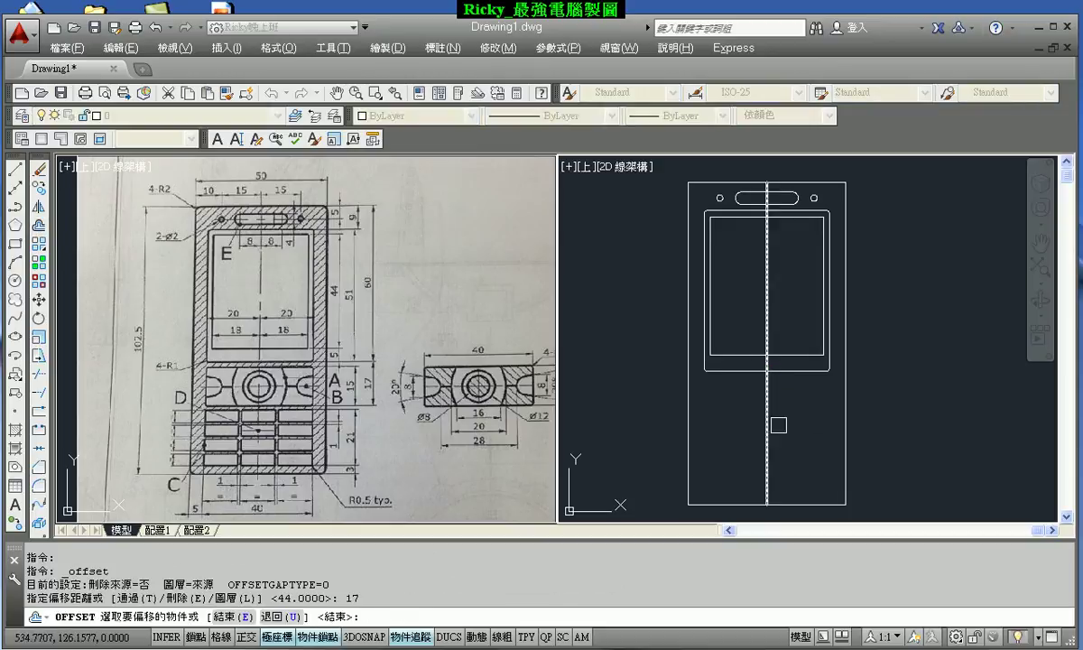
{"action": "left_click", "coordinate": [788, 371]}
{"action": "left_click", "coordinate": [748, 432]}
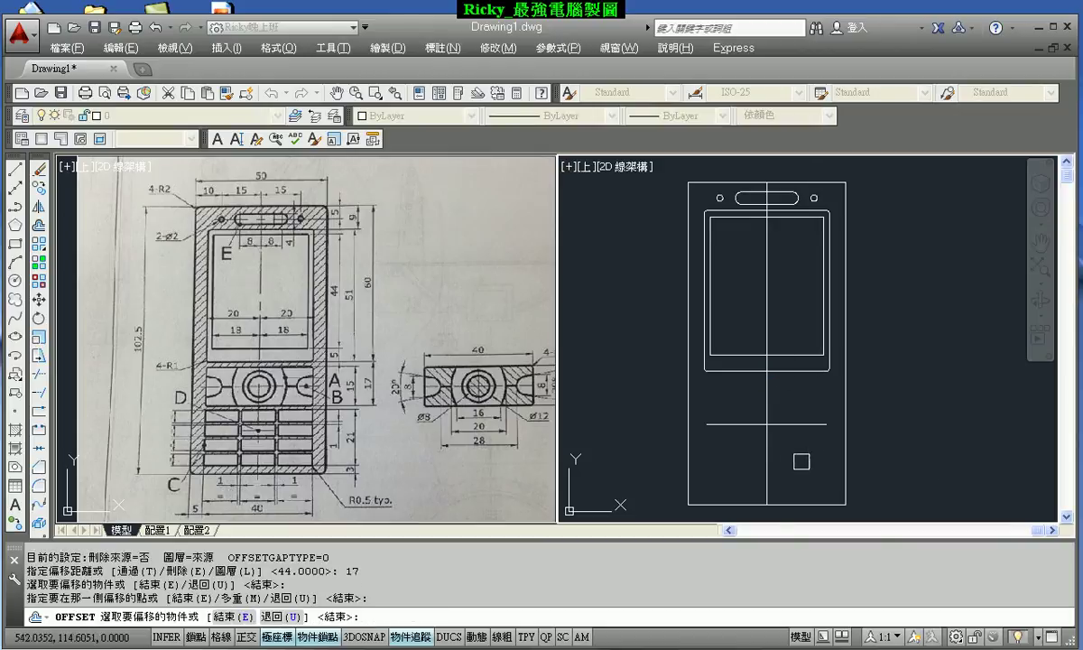
{"action": "key", "text": "Escape"}
{"action": "key", "text": "Return"}
{"action": "type", "text": "15"}
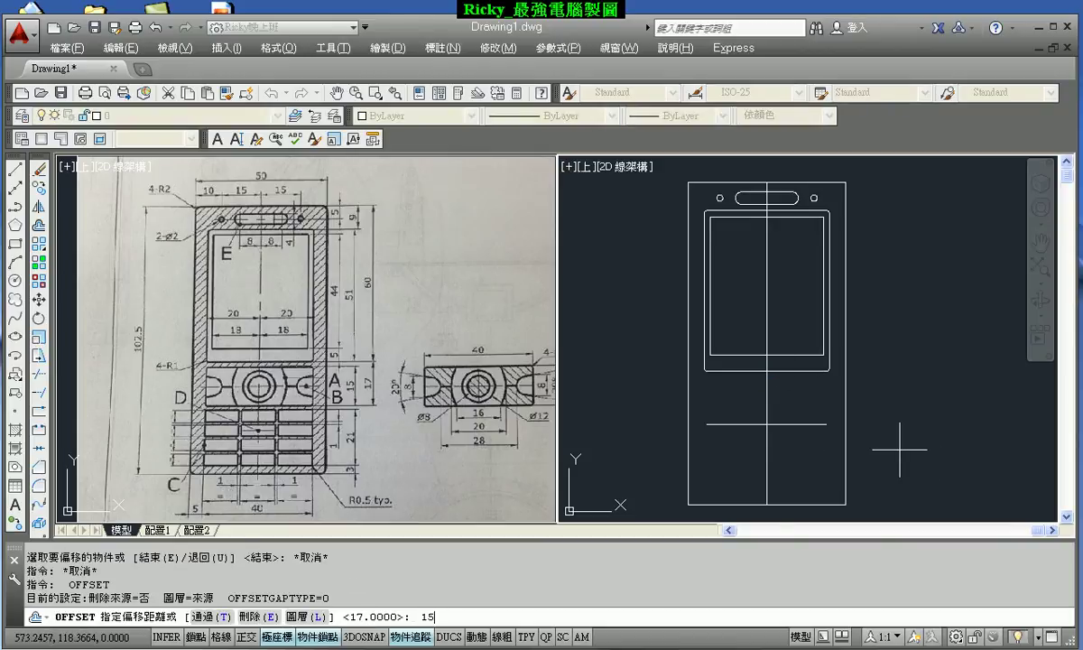
{"action": "key", "text": "Return"}
{"action": "left_click", "coordinate": [792, 424]}
{"action": "left_click", "coordinate": [744, 321]}
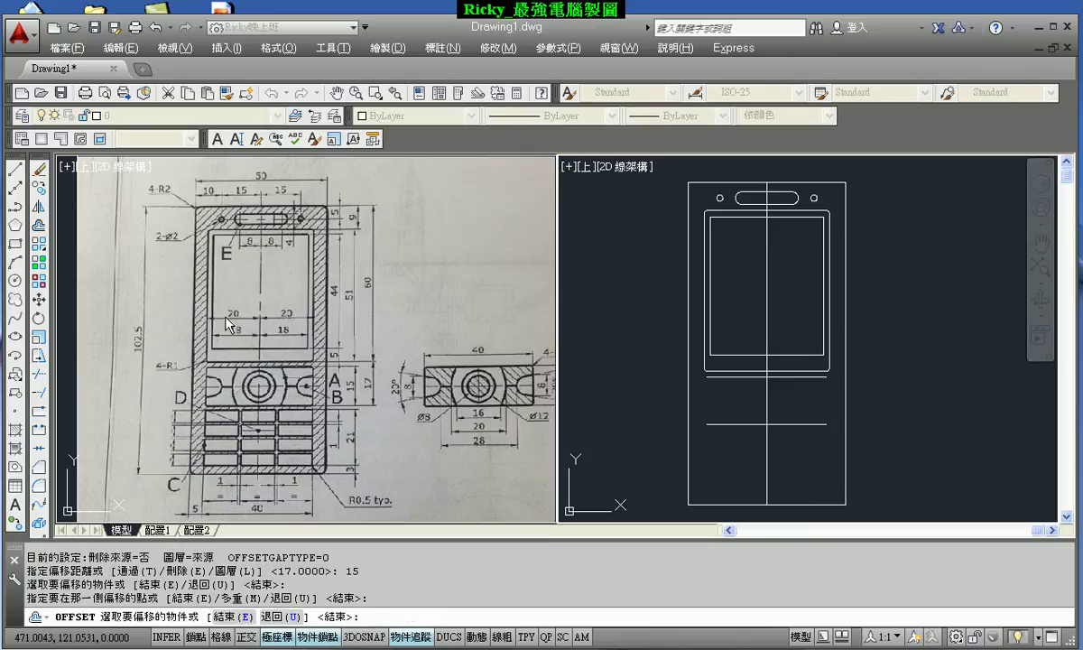
- Offset the vertical centre line 20 units to each side
{"action": "left_click", "coordinate": [45, 232]}
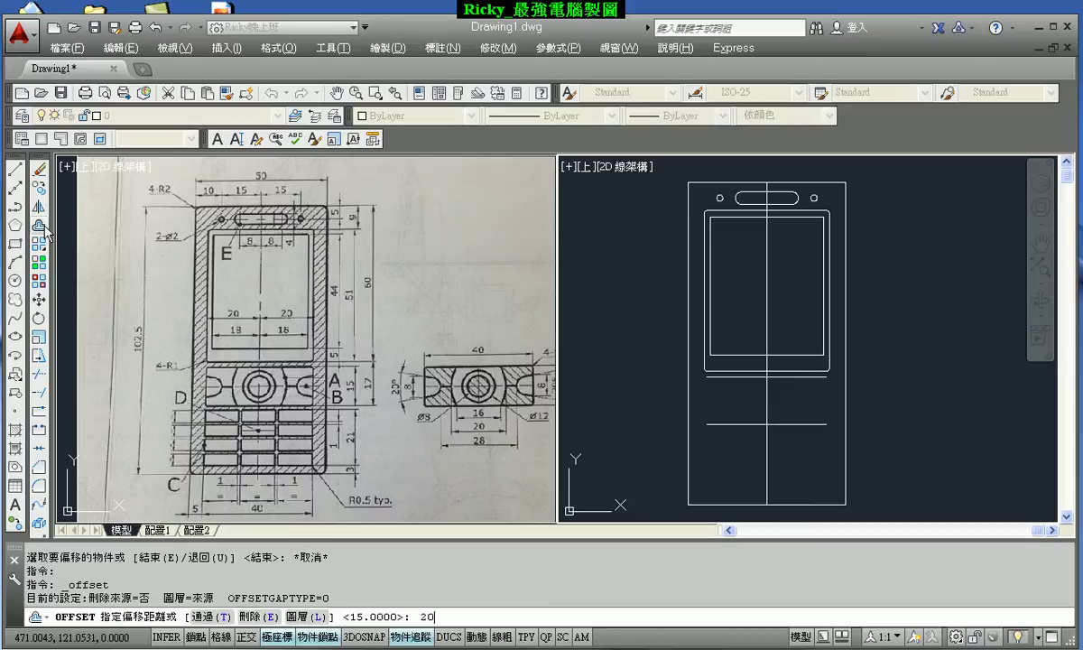
{"action": "key", "text": "Return"}
{"action": "left_click", "coordinate": [759, 423]}
{"action": "left_click", "coordinate": [708, 456]}
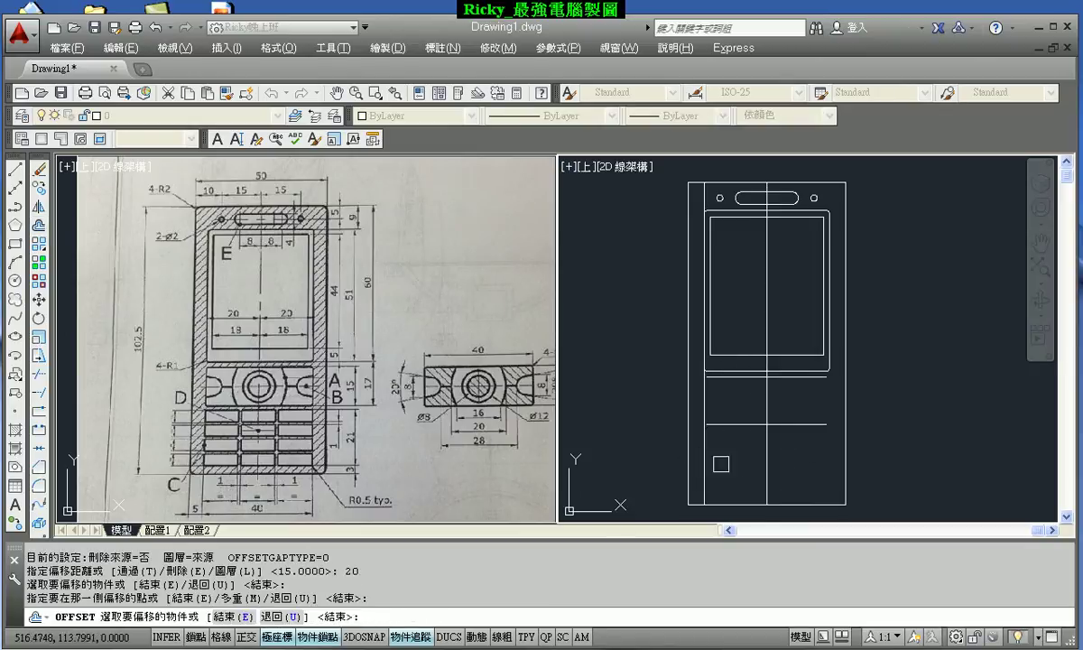
{"action": "left_click", "coordinate": [767, 464]}
{"action": "left_click", "coordinate": [916, 469]}
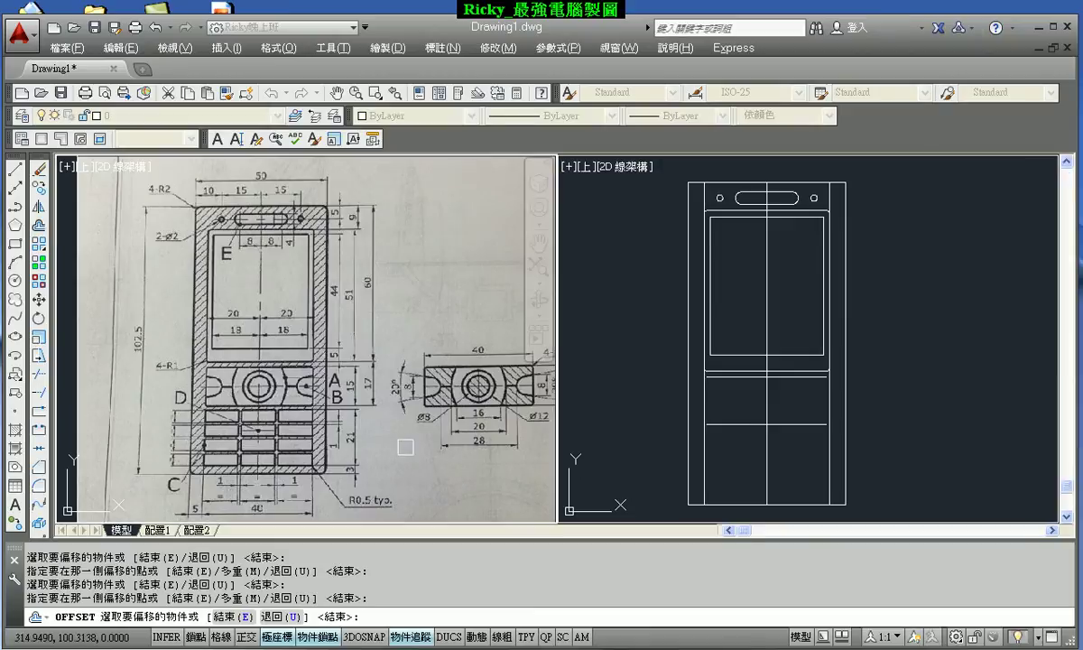
- Read the sketch's 4-R1 note and fillet the keypad box's first corner at radius 1
{"action": "mouse_move", "coordinate": [397, 404]}
{"action": "middle_mouse_down"}
{"action": "mouse_move", "coordinate": [382, 435]}
{"action": "mouse_move", "coordinate": [474, 391]}
{"action": "middle_mouse_up"}
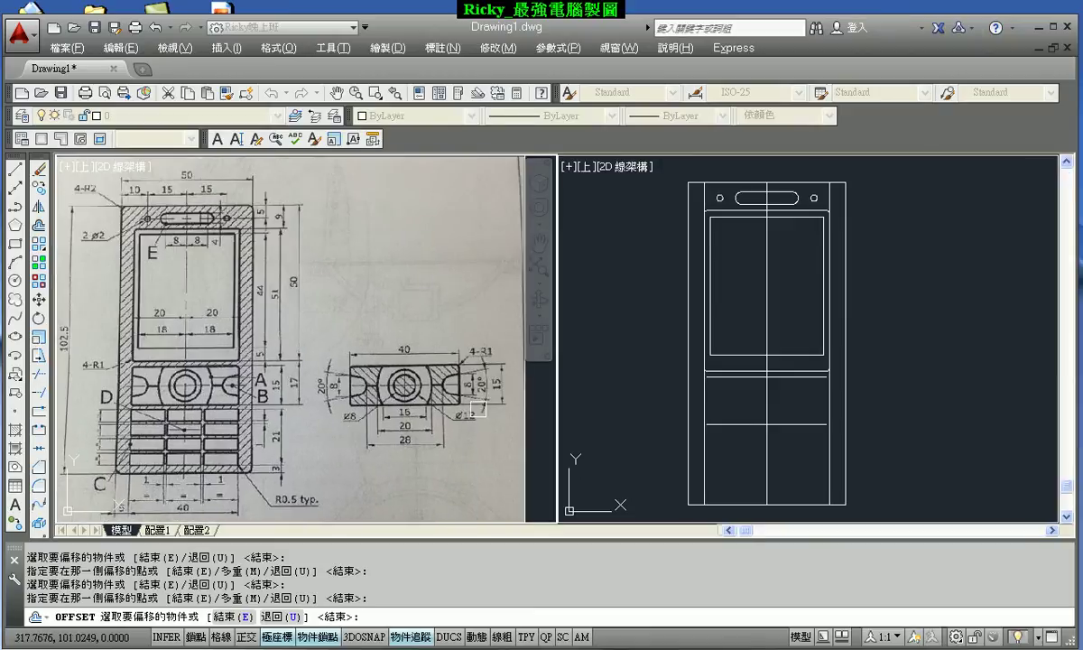
{"action": "scroll", "coordinate": [490, 363], "scroll_direction": "up", "scroll_amount": 2}
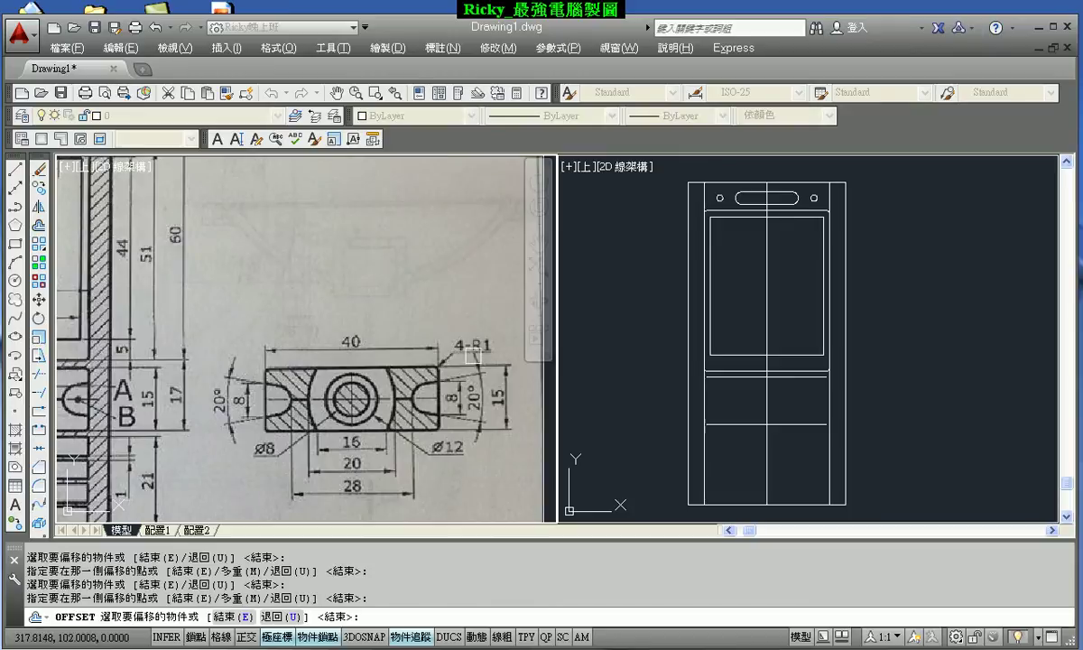
{"action": "left_click", "coordinate": [669, 431]}
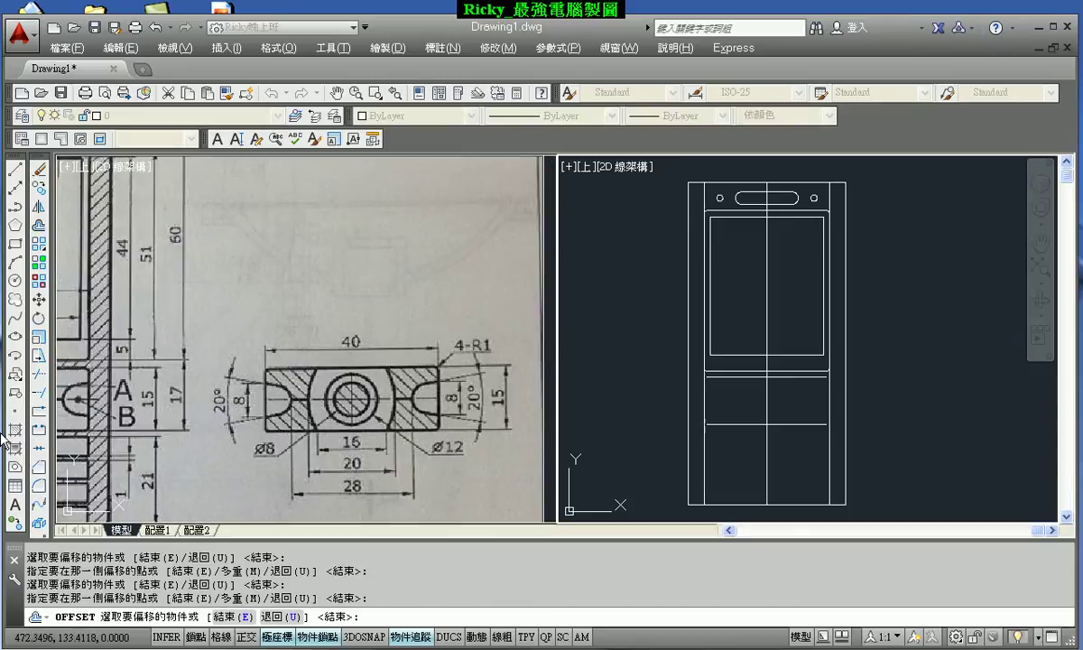
{"action": "left_click", "coordinate": [40, 488]}
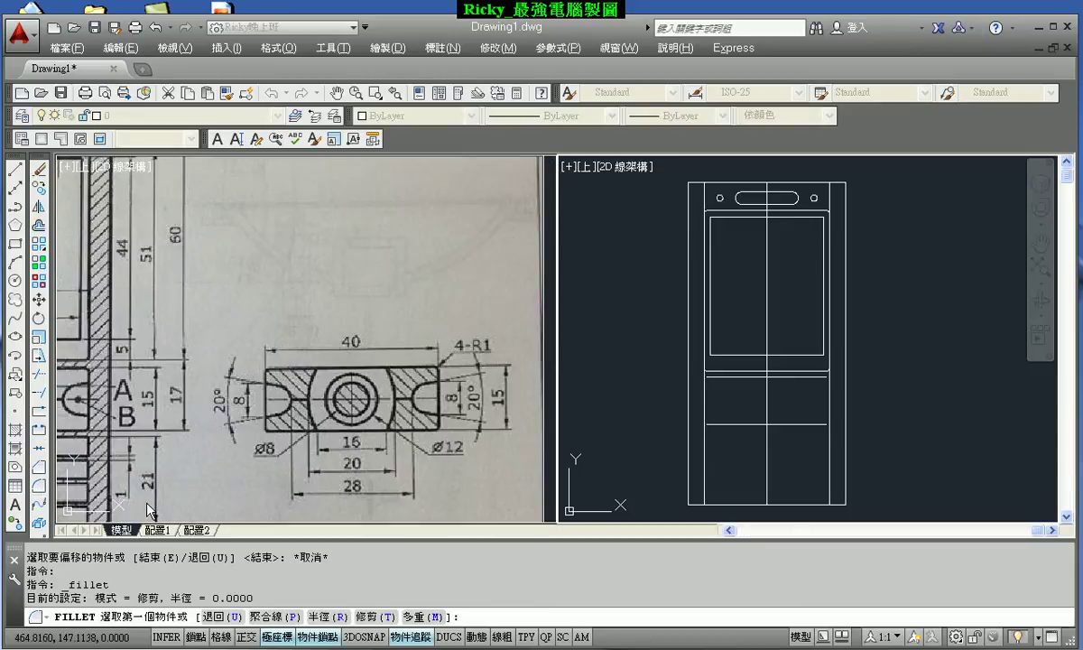
{"action": "type", "text": "R"}
{"action": "key", "text": "Return"}
{"action": "type", "text": "1"}
{"action": "key", "text": "Return"}
{"action": "scroll", "coordinate": [709, 378], "scroll_direction": "up", "scroll_amount": 3}
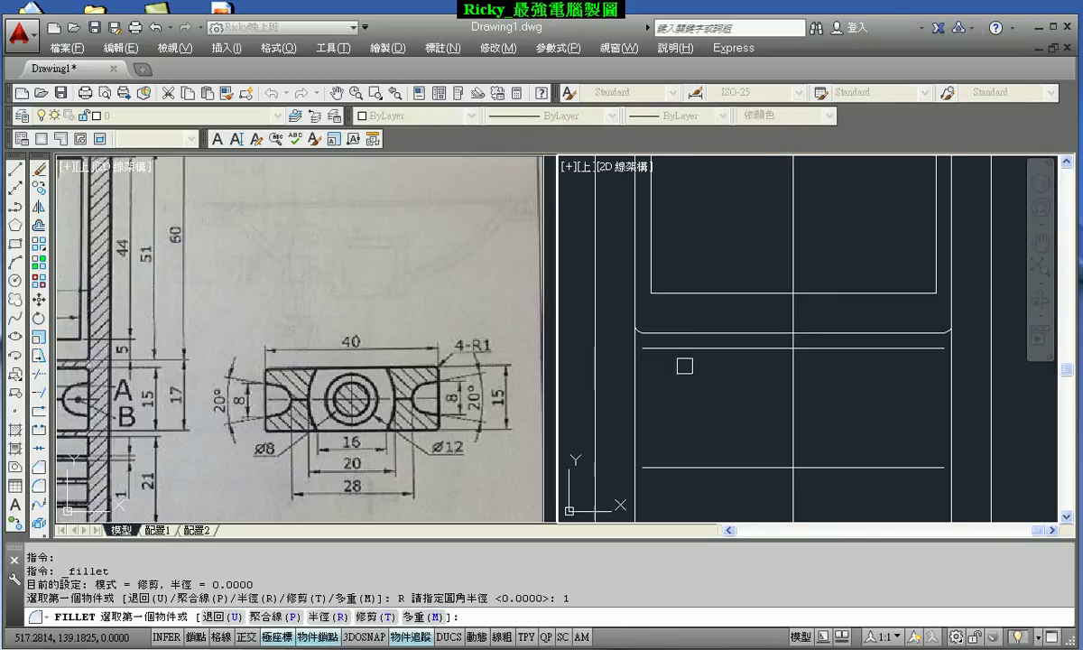
{"action": "left_click", "coordinate": [667, 348]}
{"action": "left_click", "coordinate": [637, 395]}
- Fillet the remaining three keypad box corners at radius 1
{"action": "key", "text": "Return"}
{"action": "left_click", "coordinate": [634, 430]}
{"action": "left_click", "coordinate": [876, 467]}
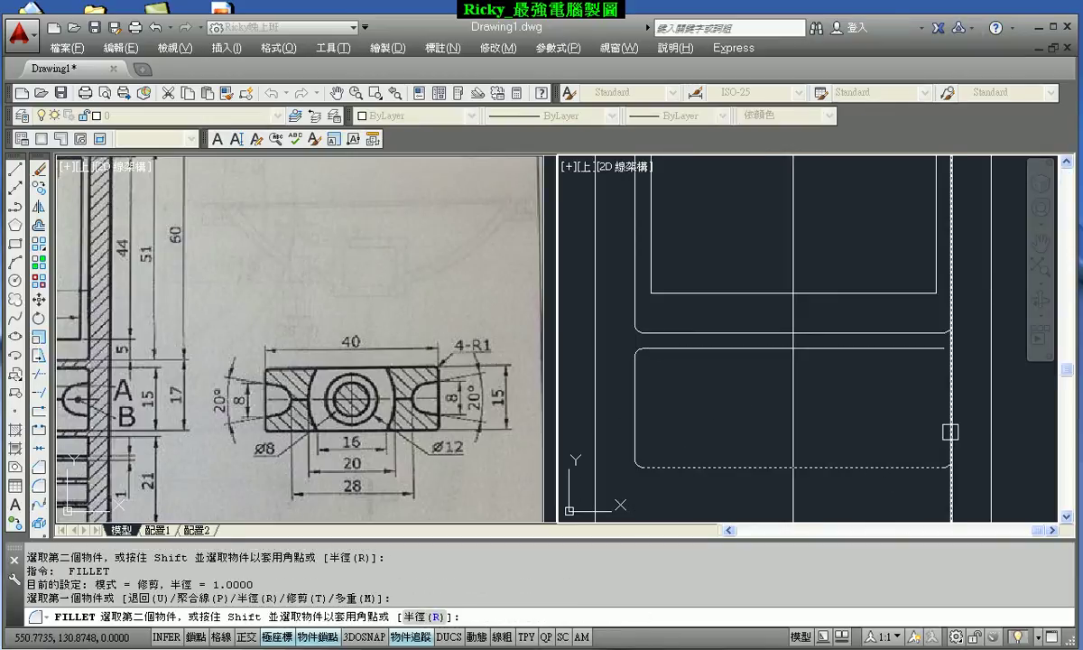
{"action": "key", "text": "Return"}
{"action": "left_click", "coordinate": [948, 394]}
{"action": "left_click", "coordinate": [902, 351]}
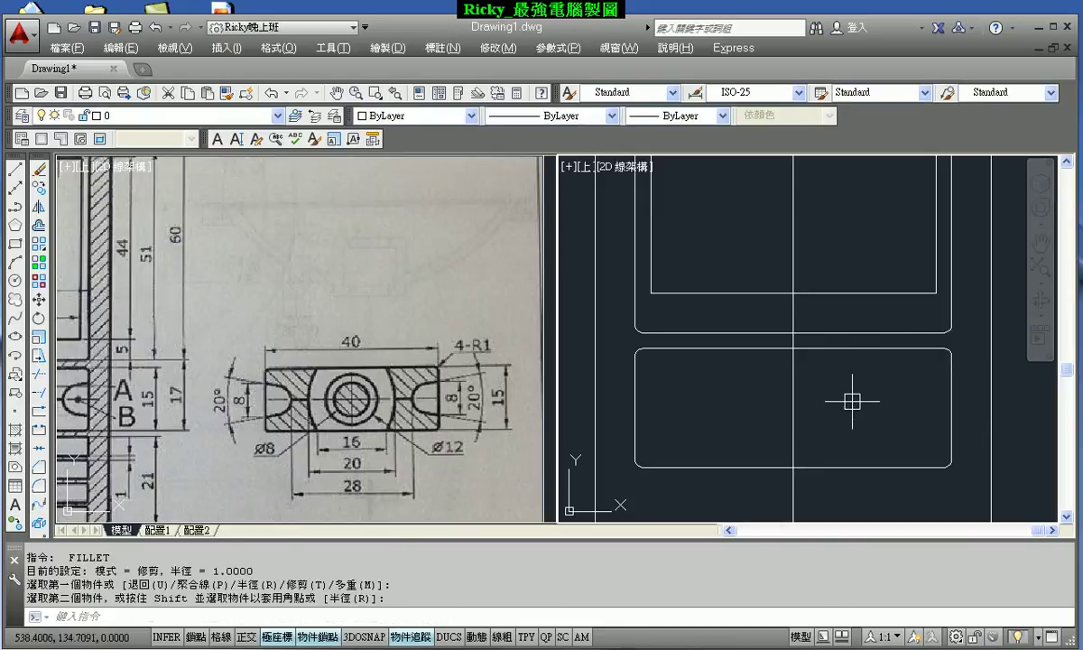
{"action": "key", "text": "Escape"}
{"action": "middle_click_drag", "start_coordinate": [835, 385], "coordinate": [860, 341]}
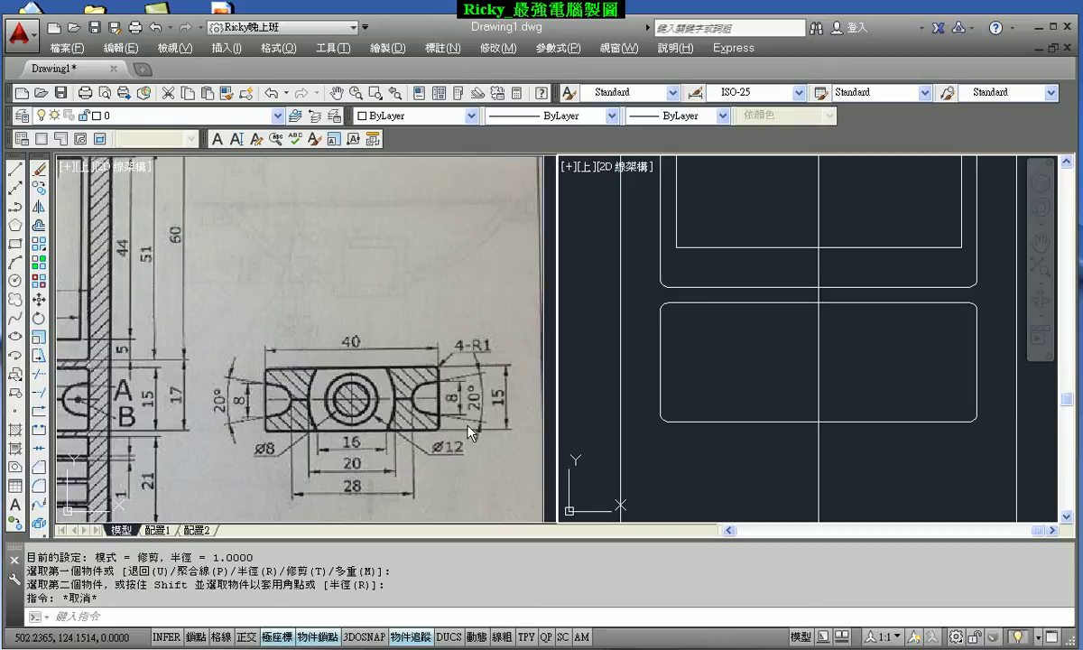
- Draw a diameter 8 circle where the keypad centre lines cross
{"action": "left_click", "coordinate": [15, 279]}
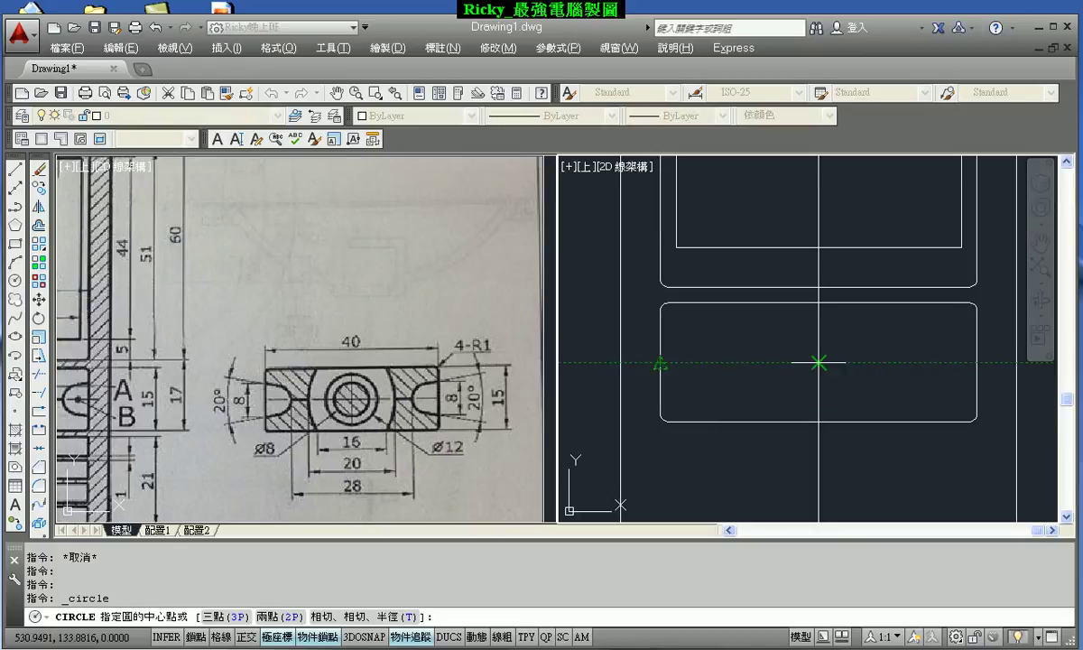
{"action": "left_click", "coordinate": [819, 362]}
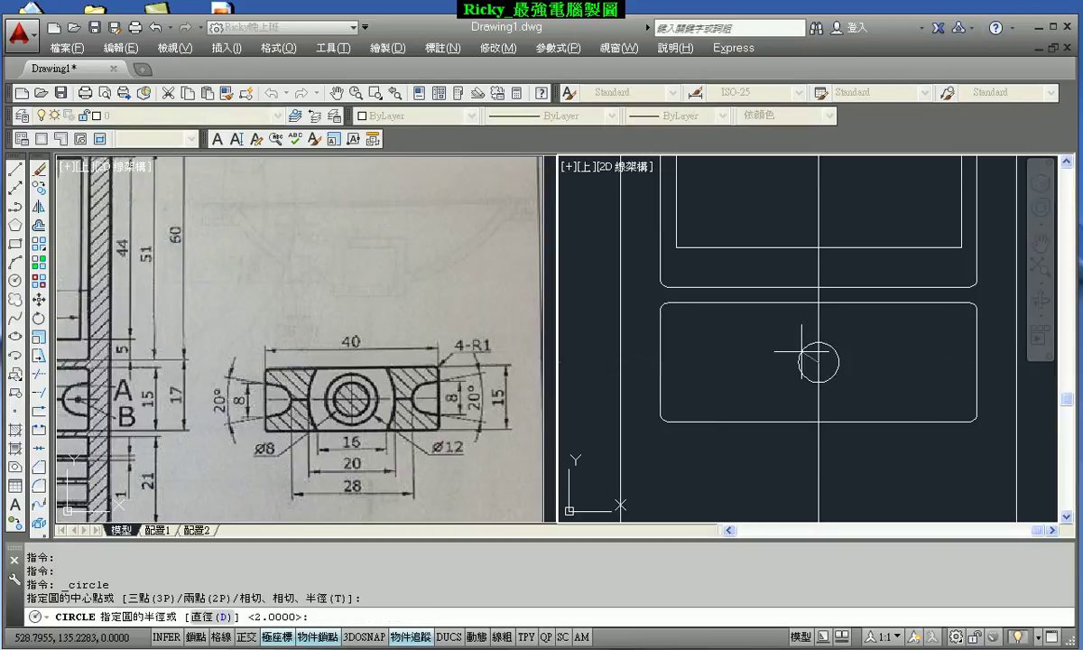
{"action": "type", "text": "D"}
{"action": "key", "text": "Return"}
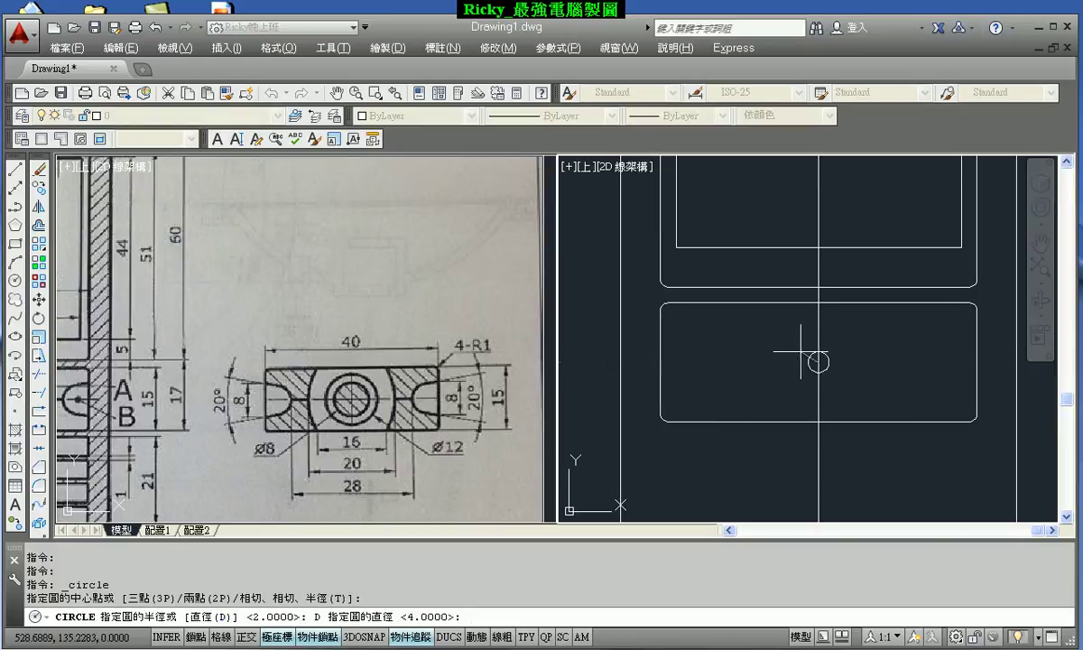
{"action": "type", "text": "8"}
{"action": "key", "text": "Return"}
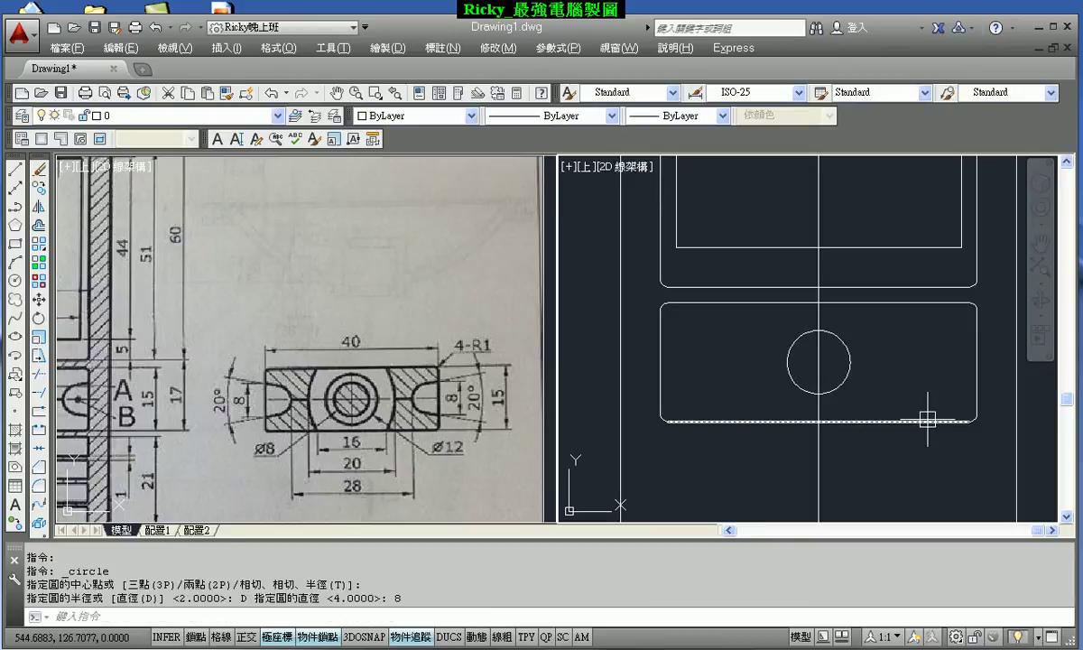
- Draw a concentric outer circle of diameter 12 at the same centre
{"action": "key", "text": "Return"}
{"action": "left_click", "coordinate": [819, 362]}
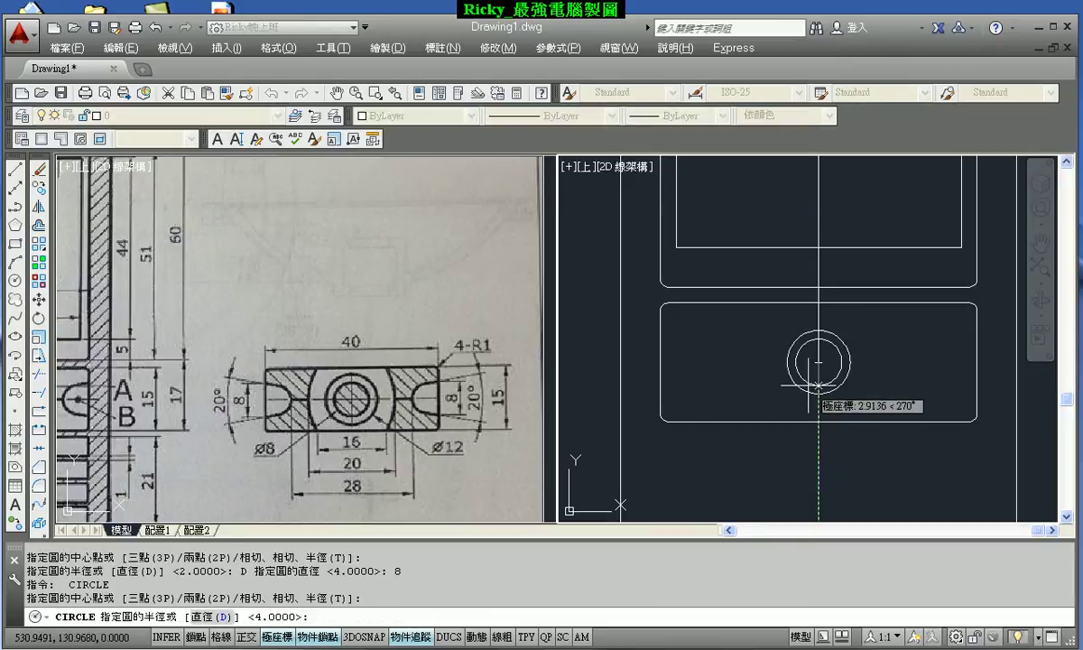
{"action": "type", "text": "D"}
{"action": "key", "text": "Return"}
{"action": "type", "text": "10"}
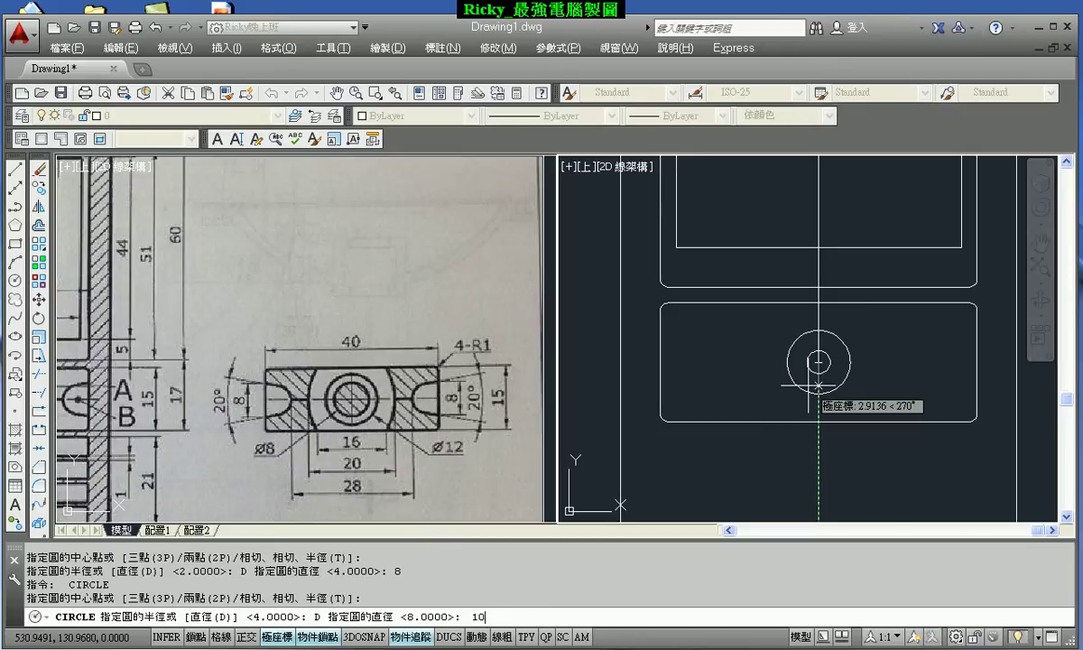
{"action": "key", "text": "Return"}
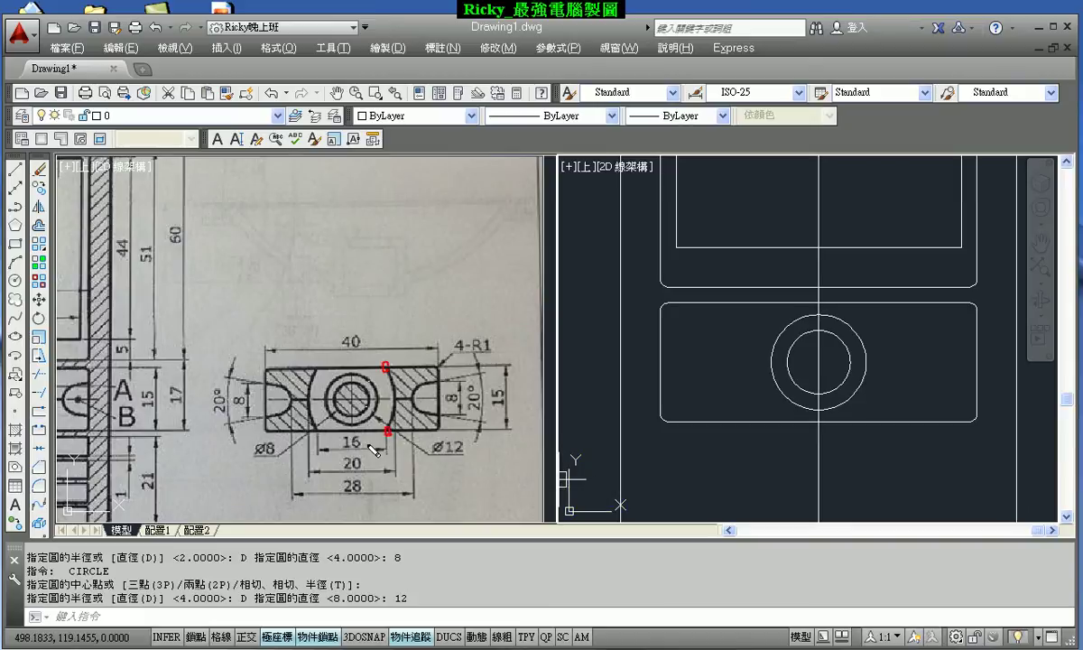
{"action": "left_click_drag", "start_coordinate": [348, 400], "coordinate": [394, 400]}
{"action": "key", "text": "Escape"}
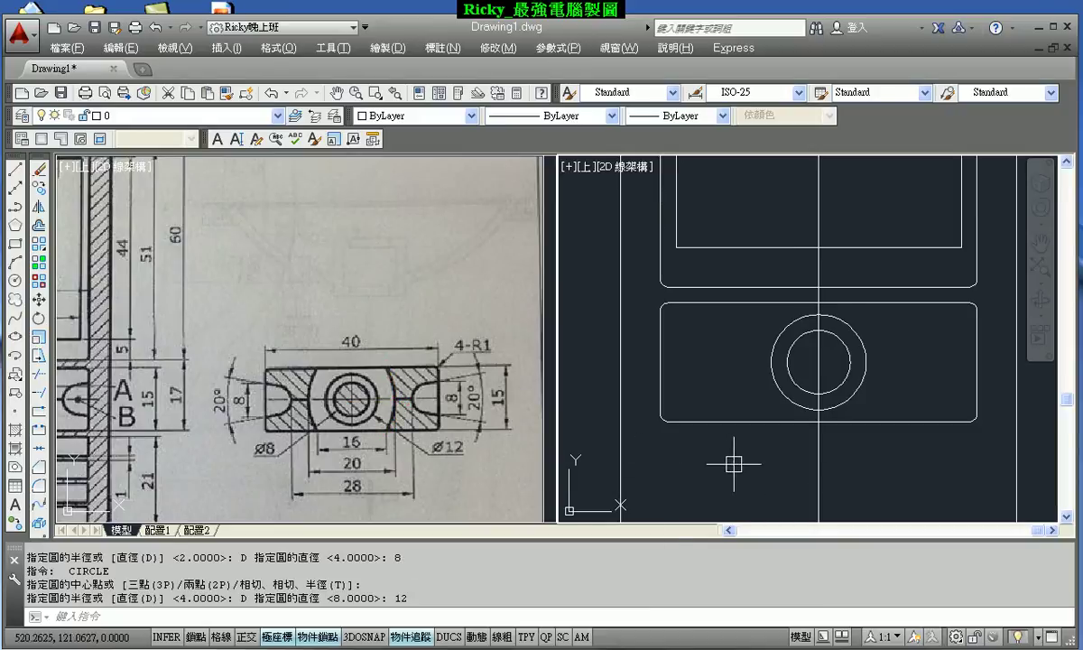
- Offset the keypad's vertical centre line 8 units to the right
{"action": "middle_click_drag", "start_coordinate": [734, 462], "coordinate": [648, 439]}
{"action": "type", "text": "o"}
{"action": "key", "text": "Return"}
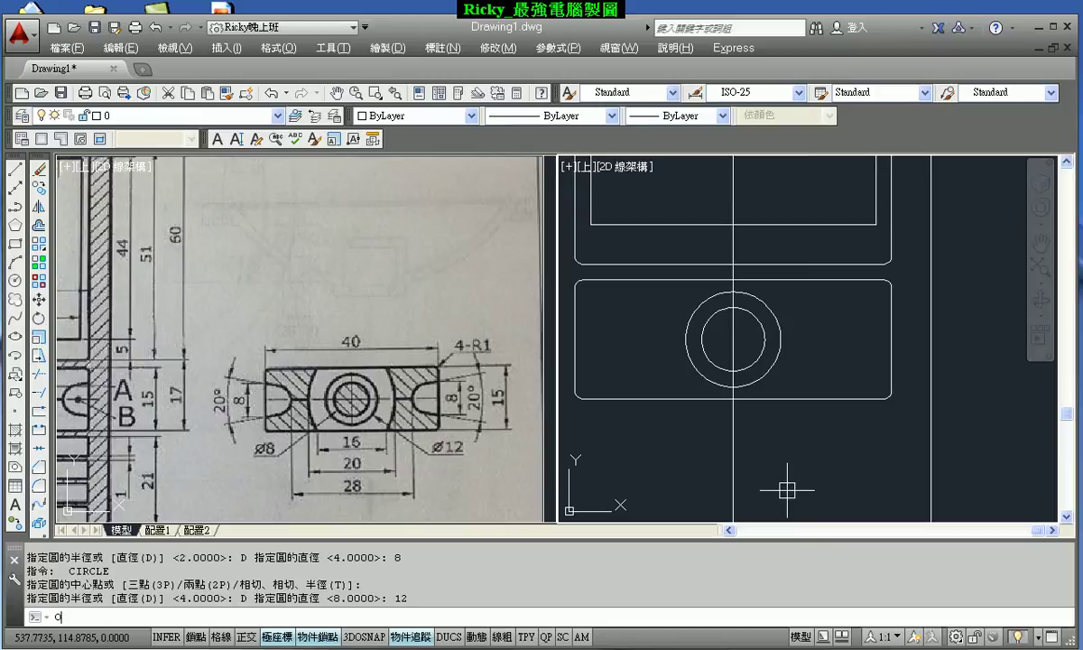
{"action": "key", "text": "Return"}
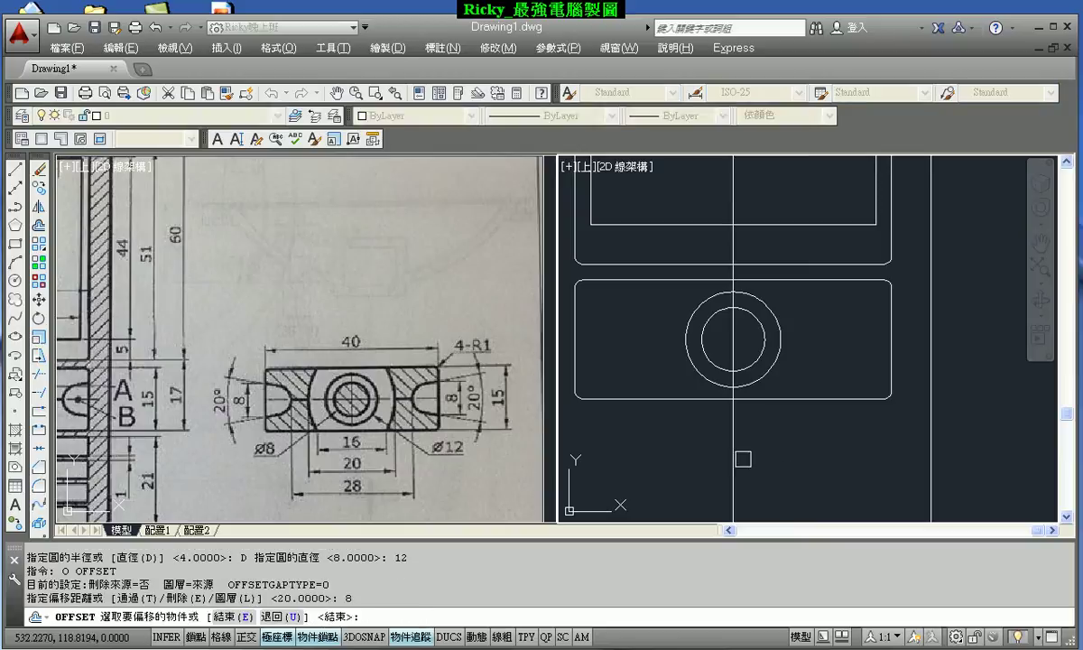
{"action": "left_click", "coordinate": [733, 456]}
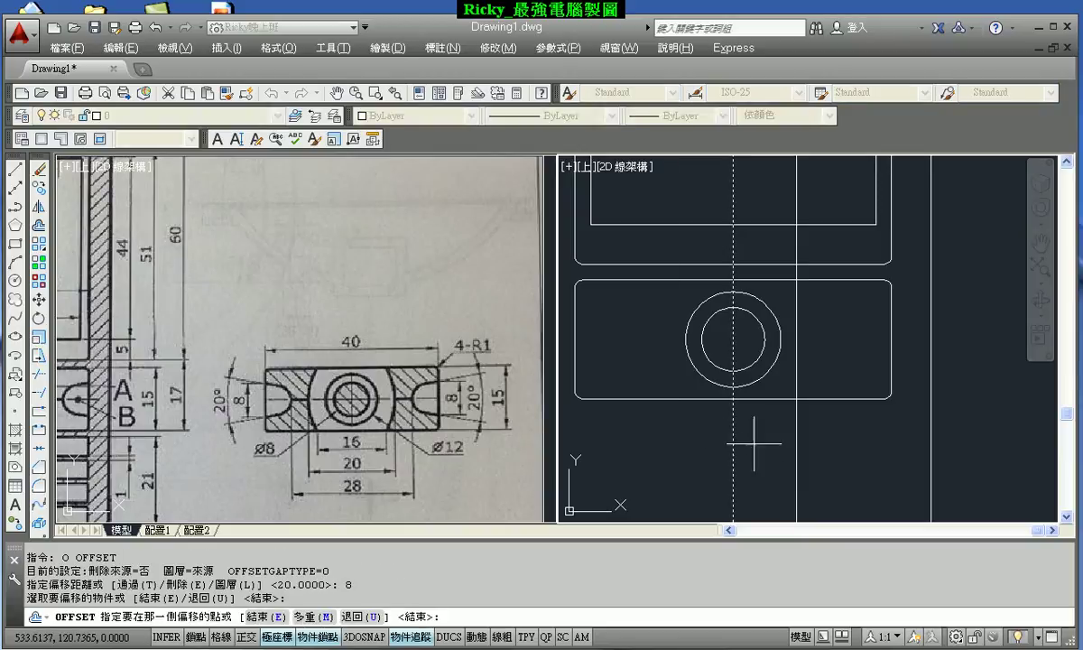
{"action": "left_click", "coordinate": [857, 444]}
{"action": "key", "text": "Escape"}
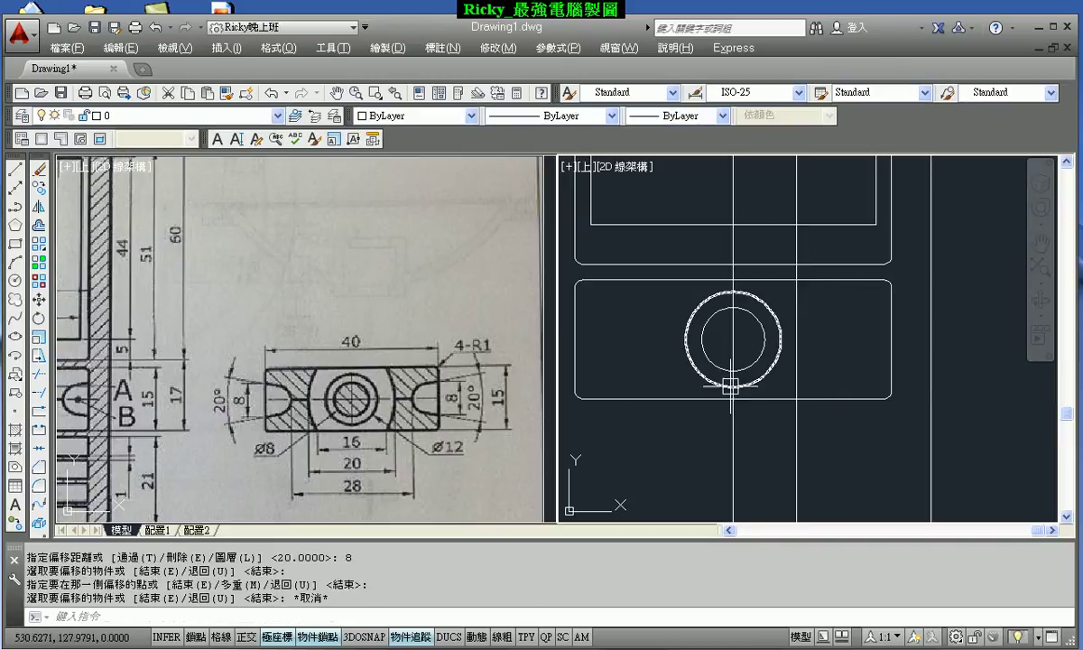
- Offset the vertical centre line 10 units to the right
{"action": "type", "text": "o"}
{"action": "key", "text": "Return"}
{"action": "type", "text": "10"}
{"action": "key", "text": "Return"}
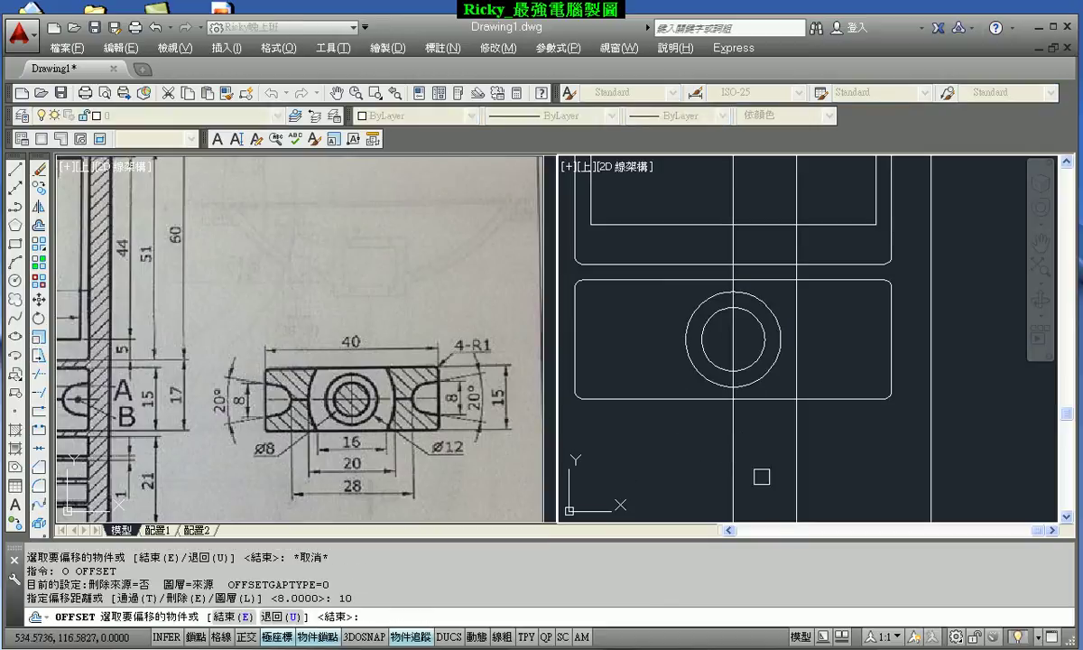
{"action": "left_click", "coordinate": [733, 449]}
{"action": "left_click", "coordinate": [863, 450]}
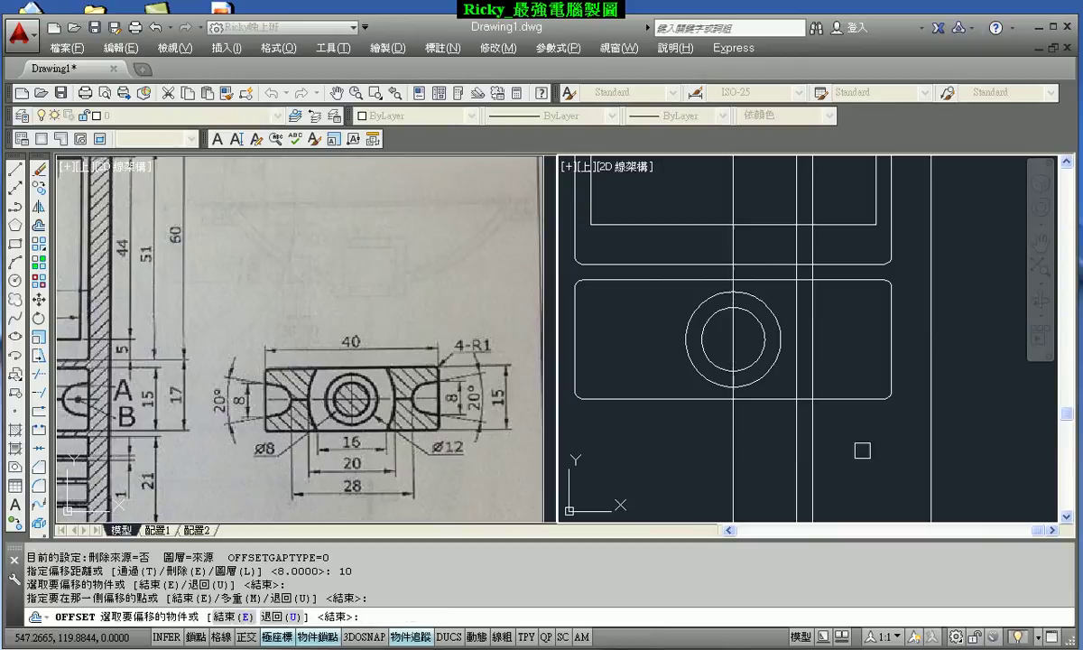
{"action": "key", "text": "Escape"}
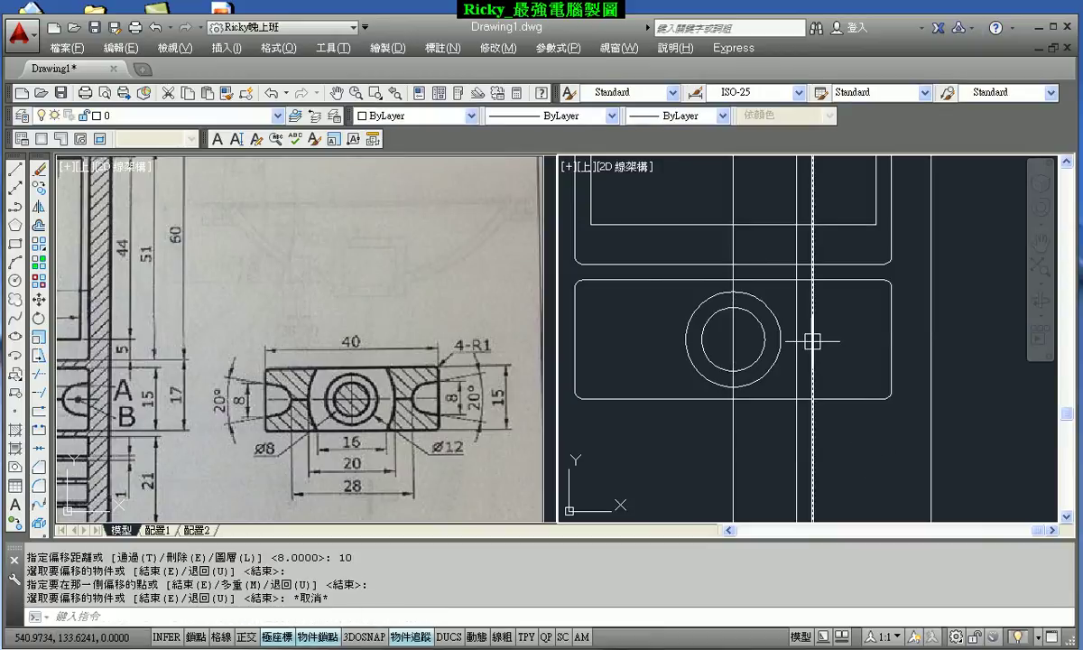
- Draw a horizontal line across the keypad through its centre
{"action": "left_click", "coordinate": [20, 171]}
{"action": "left_click", "coordinate": [893, 339]}
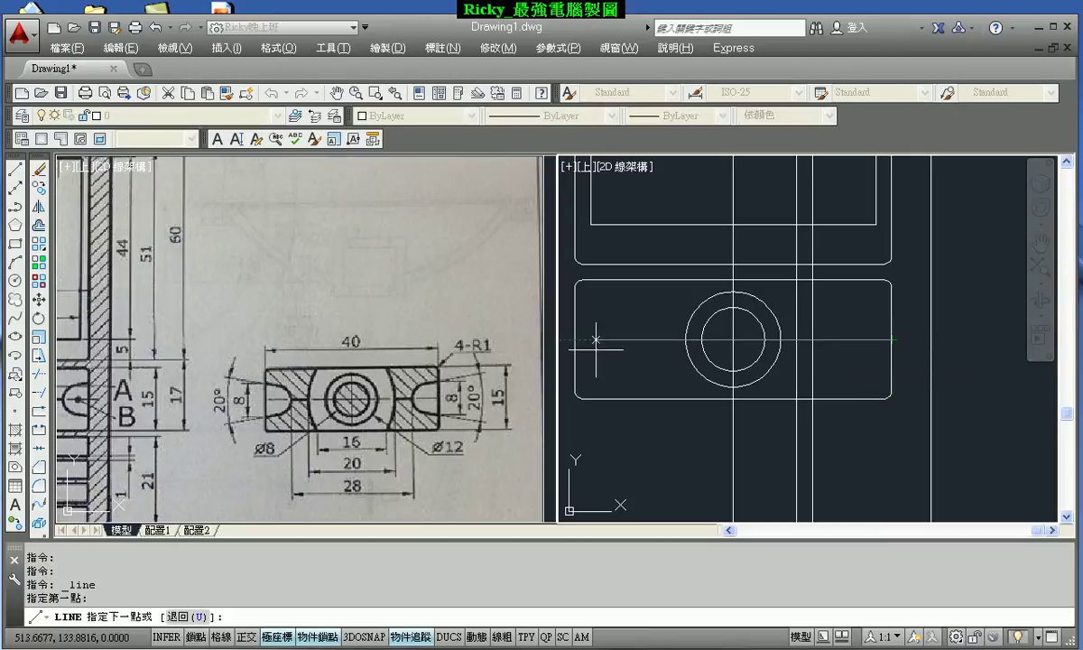
{"action": "left_click", "coordinate": [575, 339]}
{"action": "key", "text": "Escape"}
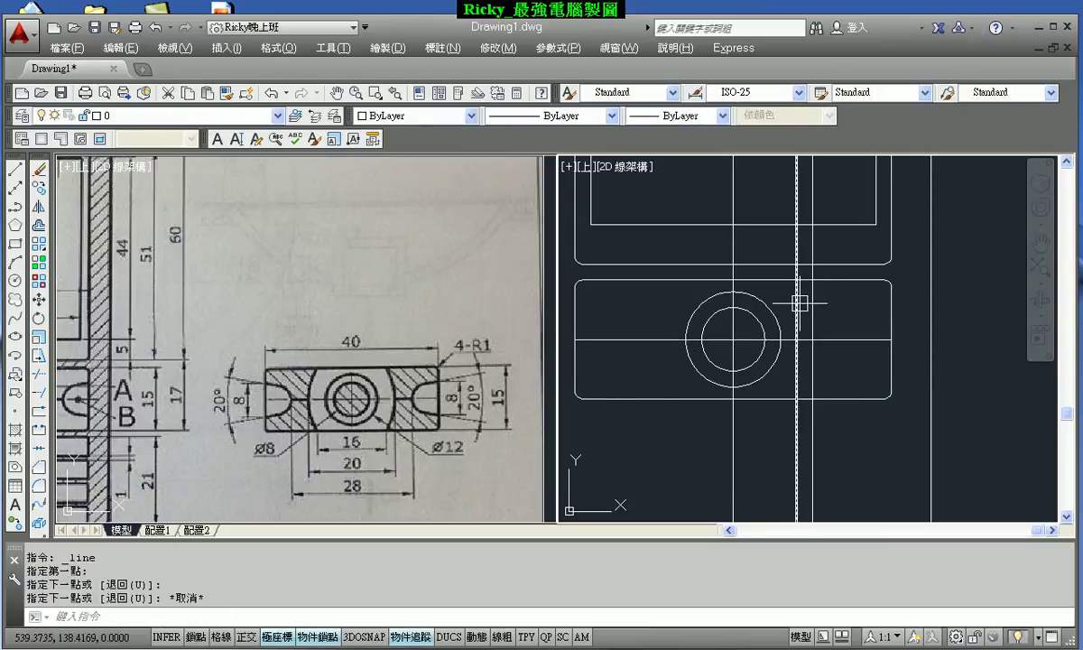
- Draw a three-point arc from the keypad's top edge through the centre line to its bottom edge
{"action": "left_click", "coordinate": [15, 262]}
{"action": "left_click", "coordinate": [798, 281]}
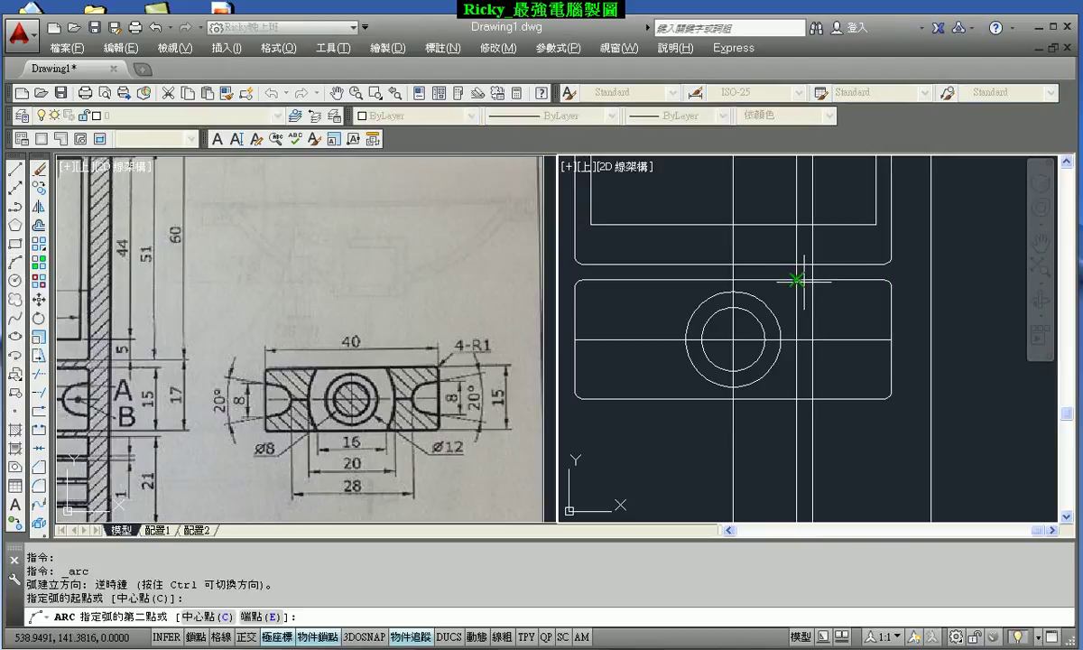
{"action": "left_click", "coordinate": [812, 339]}
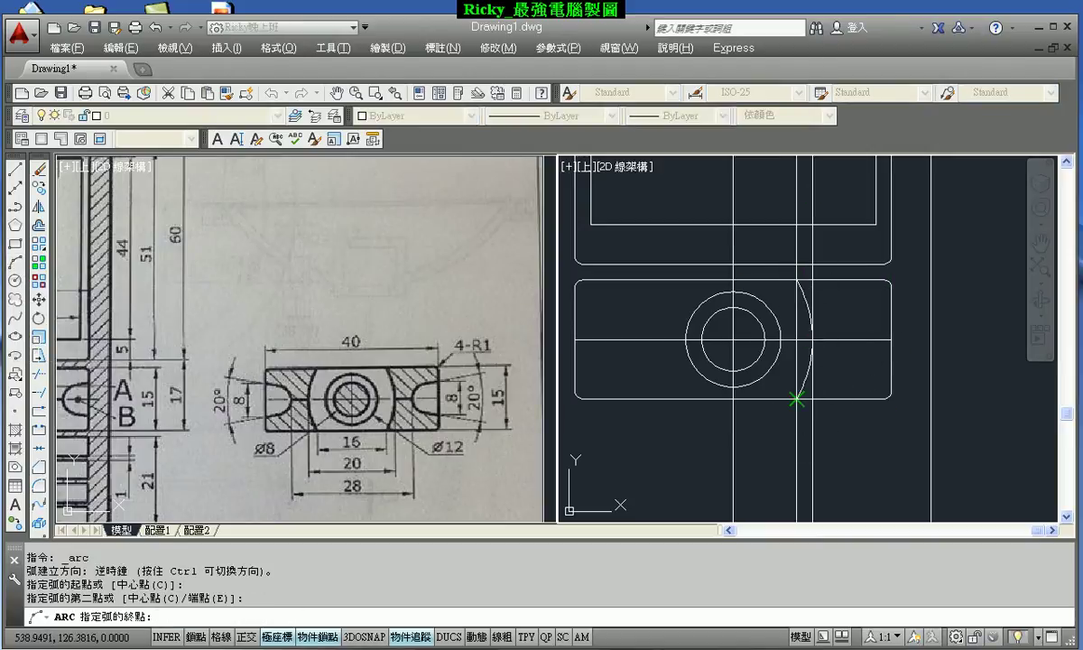
{"action": "left_click", "coordinate": [797, 398]}
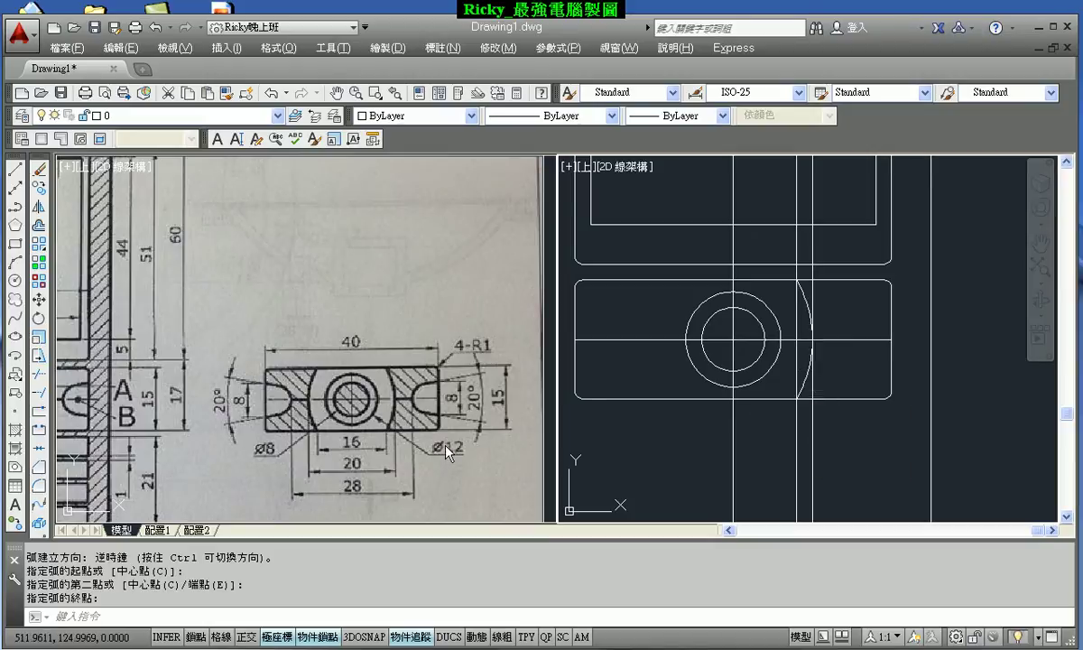
- Window-select the two vertical helper lines and delete them
{"action": "left_click", "coordinate": [802, 426]}
{"action": "left_click", "coordinate": [767, 473]}
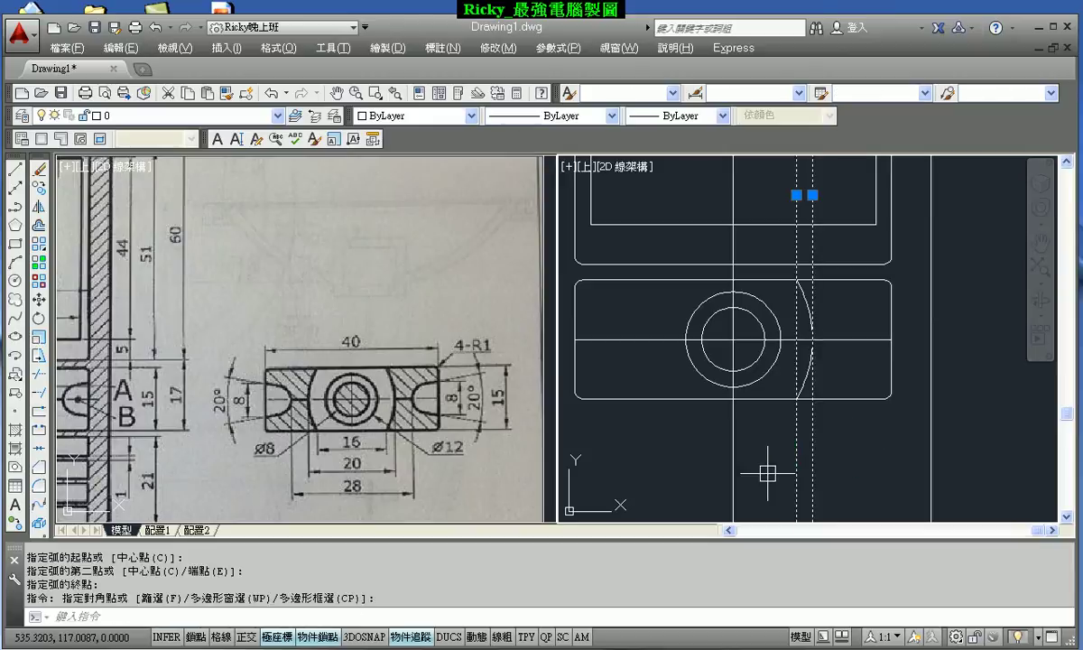
{"action": "key", "text": "Delete"}
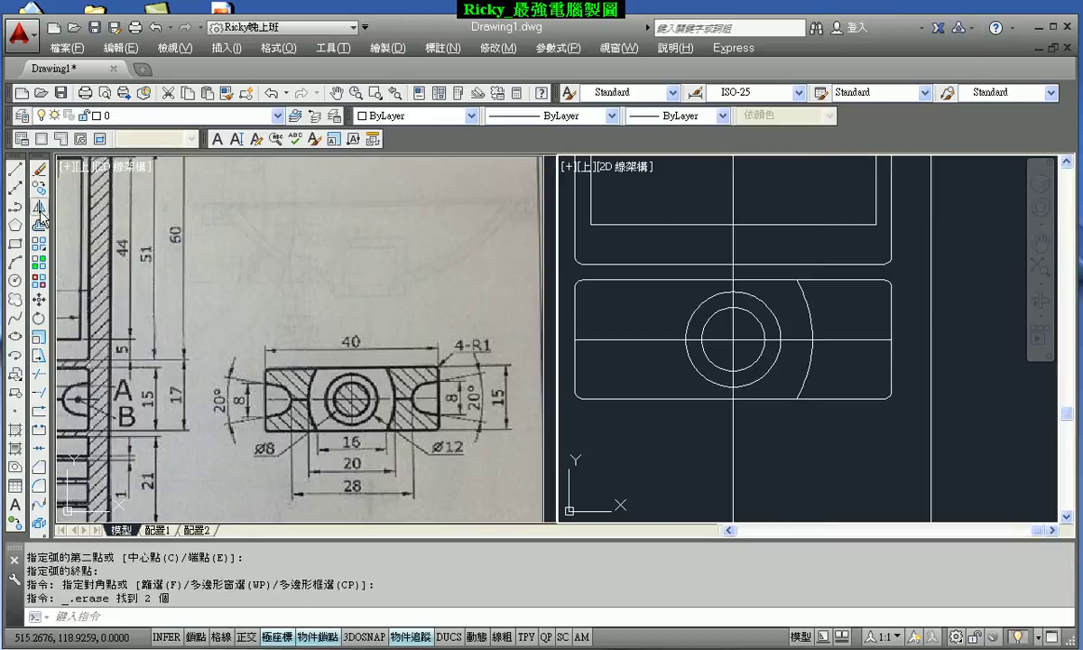
- Mirror the right keypad arc about the vertical centre line, keeping the original
{"action": "left_click", "coordinate": [40, 207]}
{"action": "left_click", "coordinate": [798, 366]}
{"action": "key", "text": "Return"}
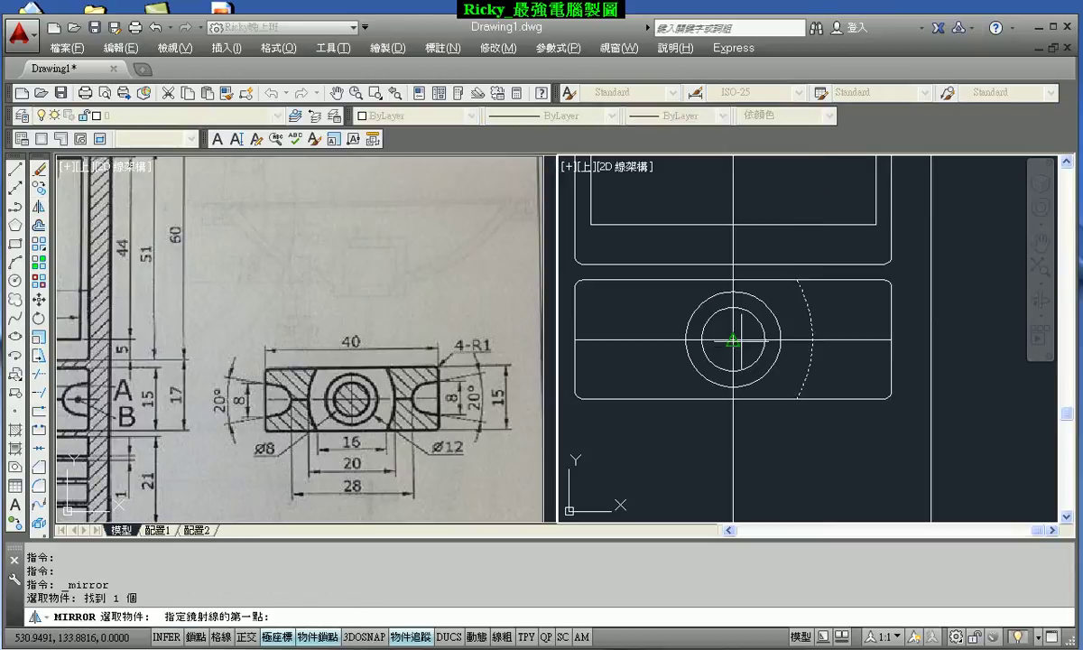
{"action": "left_click", "coordinate": [733, 339]}
{"action": "left_click", "coordinate": [722, 446]}
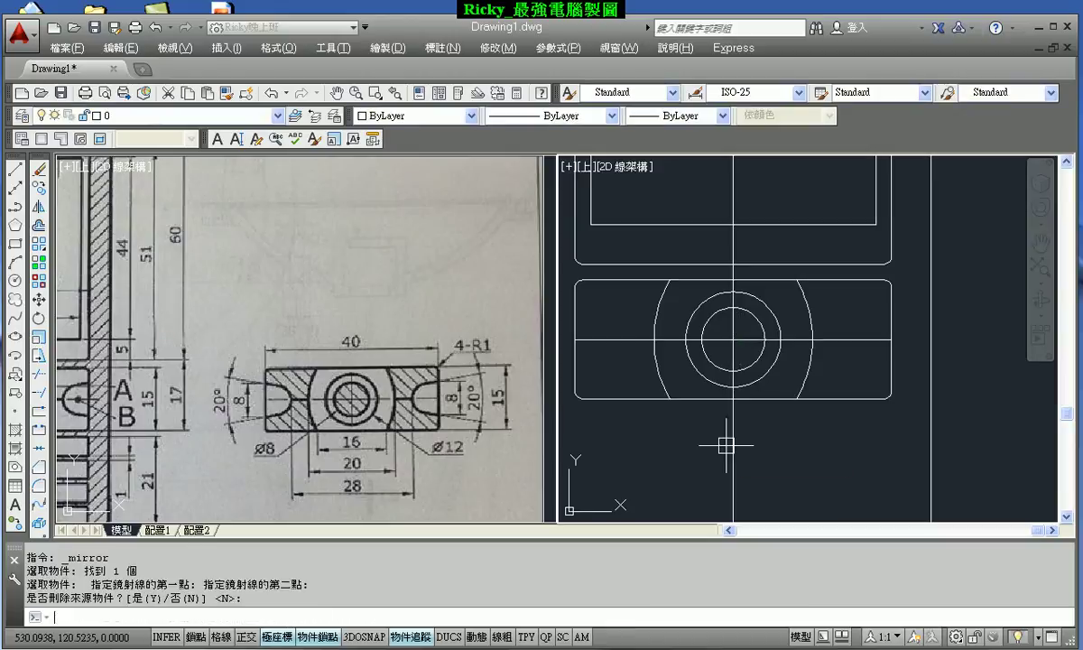
{"action": "key", "text": "Return"}
- Frame the whole phone outline and save the drawing as 0502.dwg
{"action": "scroll", "coordinate": [702, 361], "scroll_direction": "down", "scroll_amount": 4}
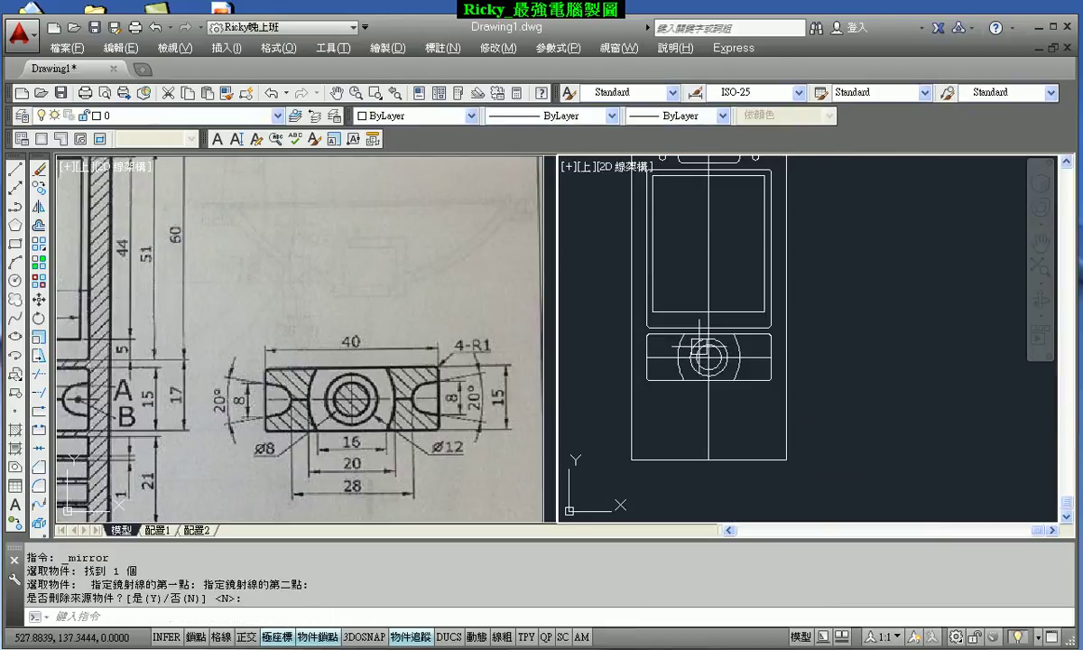
{"action": "middle_click_drag", "start_coordinate": [702, 342], "coordinate": [723, 384]}
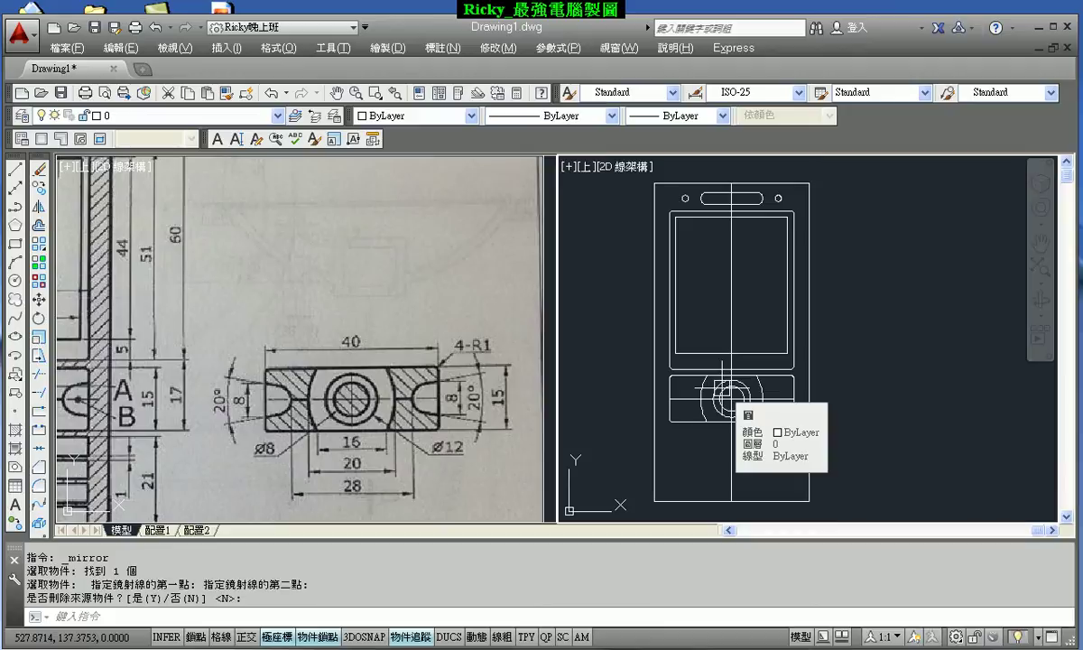
{"action": "key", "text": "ctrl+s"}
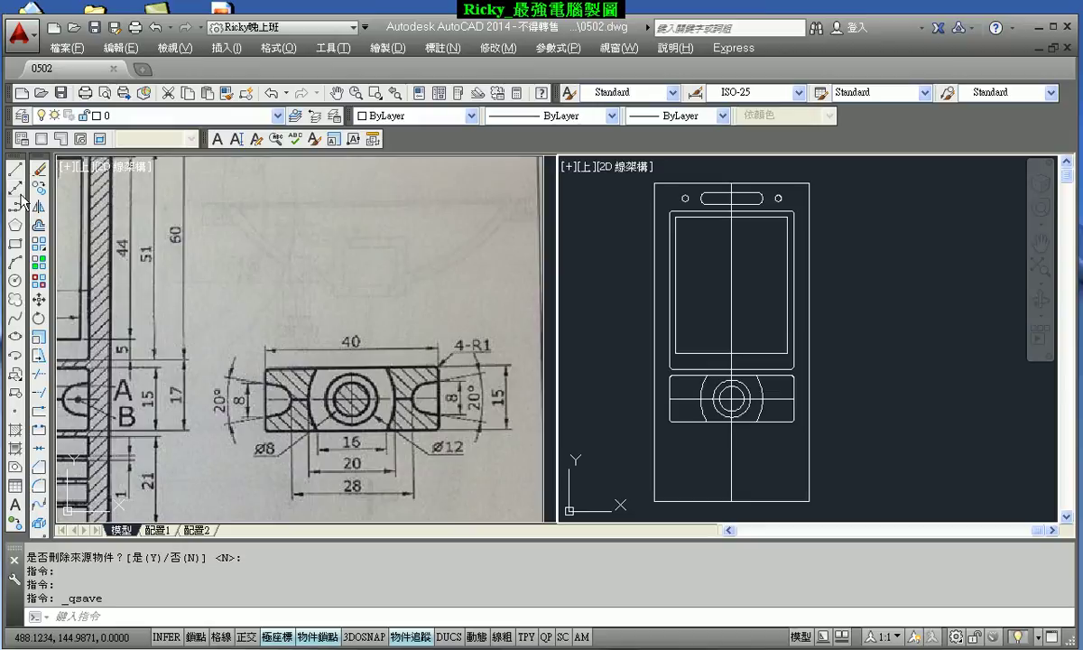
- Offset the keypad's vertical centre line 14 units to the right
{"action": "left_click", "coordinate": [40, 226]}
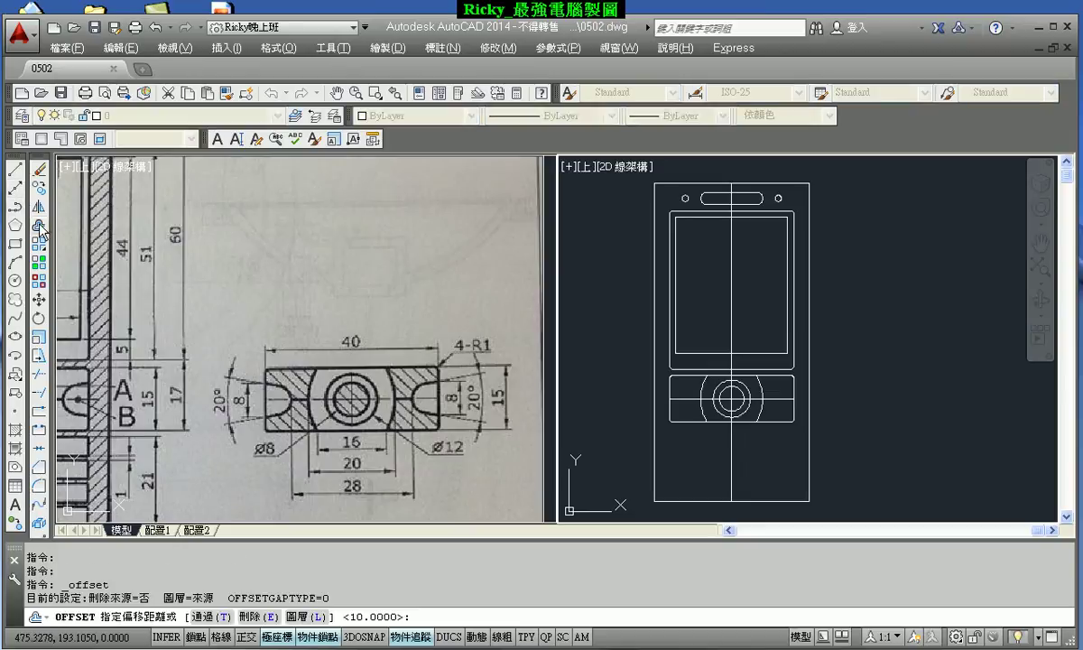
{"action": "type", "text": "14"}
{"action": "key", "text": "Return"}
{"action": "scroll", "coordinate": [743, 435], "scroll_direction": "up", "scroll_amount": 4}
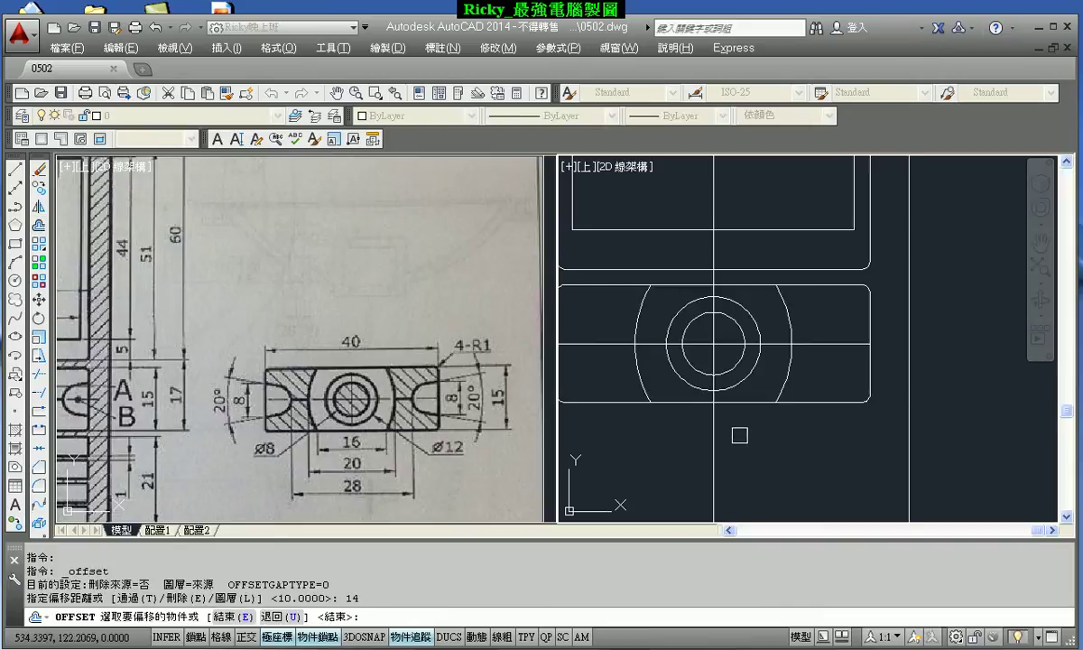
{"action": "left_click", "coordinate": [714, 451]}
{"action": "left_click", "coordinate": [825, 462]}
{"action": "middle_click_drag", "start_coordinate": [826, 463], "coordinate": [740, 450]}
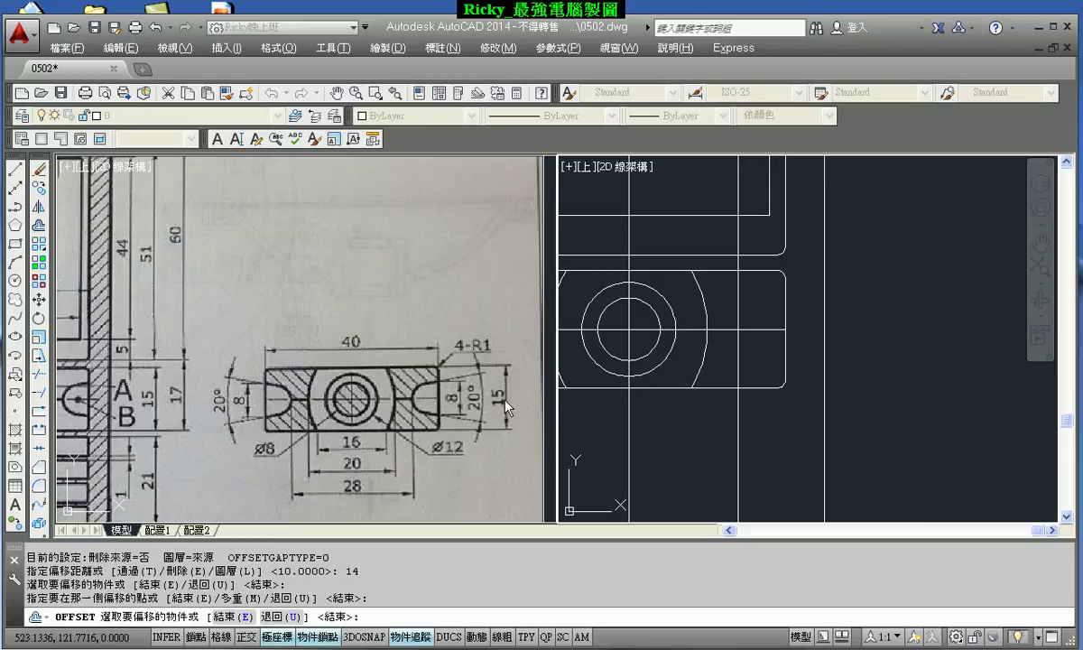
- Start a construction line using the Angle option
{"action": "left_click", "coordinate": [15, 188]}
{"action": "type", "text": "A"}
{"action": "key", "text": "Return"}
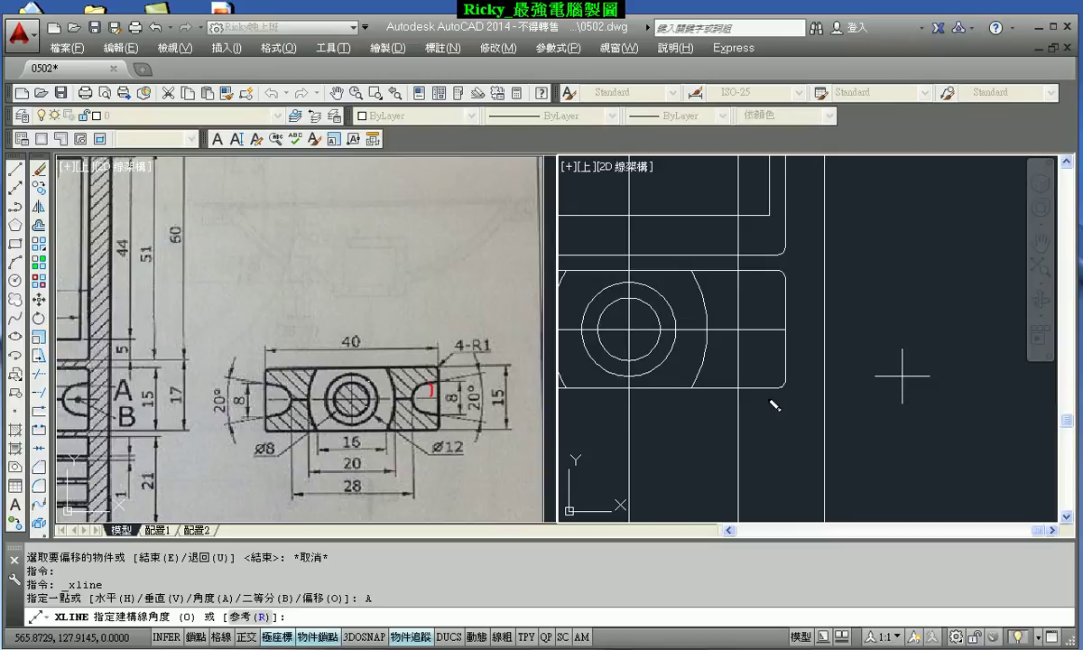
- Place a 10° construction line just above the keypad's horizontal centre line
{"action": "type", "text": "10"}
{"action": "key", "text": "Return"}
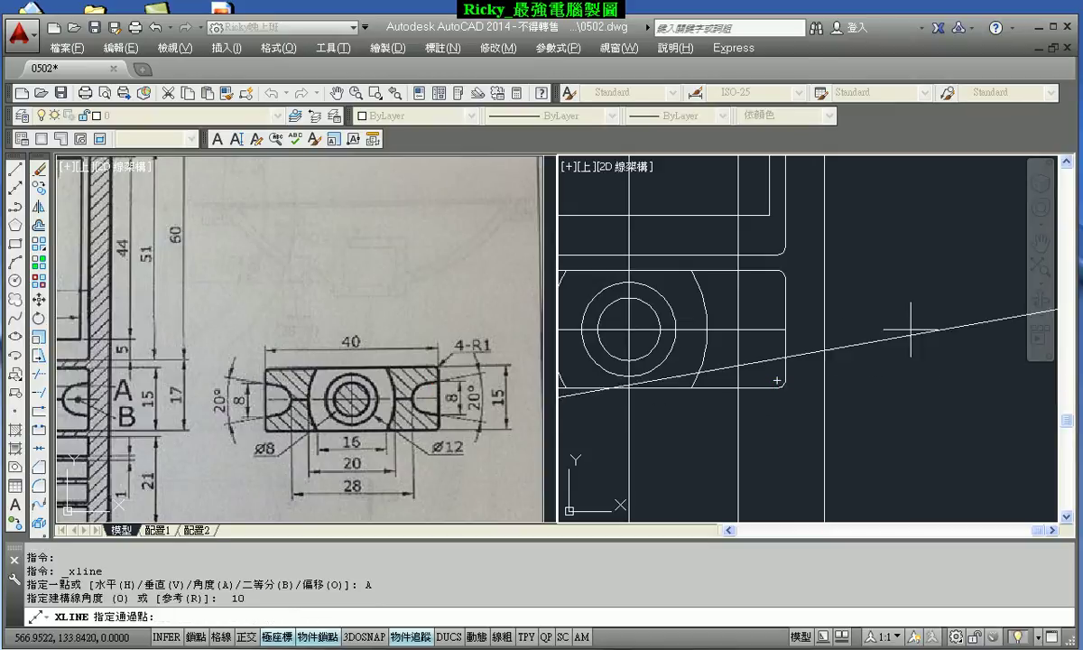
{"action": "scroll", "coordinate": [935, 351], "scroll_direction": "up", "scroll_amount": 2}
{"action": "scroll", "coordinate": [793, 358], "scroll_direction": "up", "scroll_amount": 1}
{"action": "scroll", "coordinate": [755, 358], "scroll_direction": "up", "scroll_amount": 1}
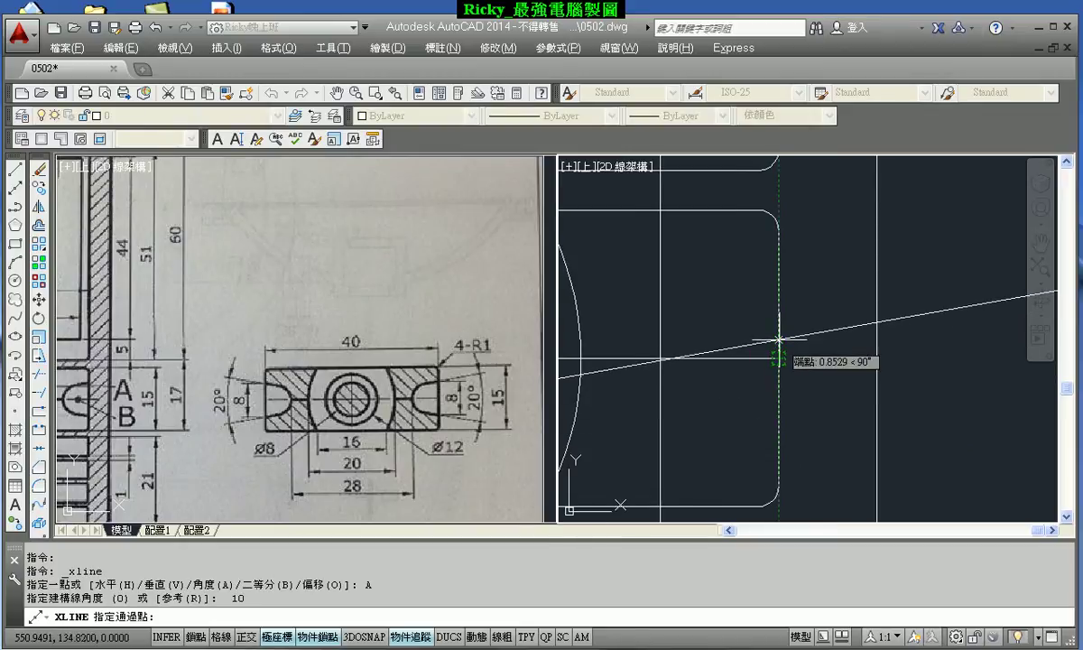
{"action": "type", "text": "1"}
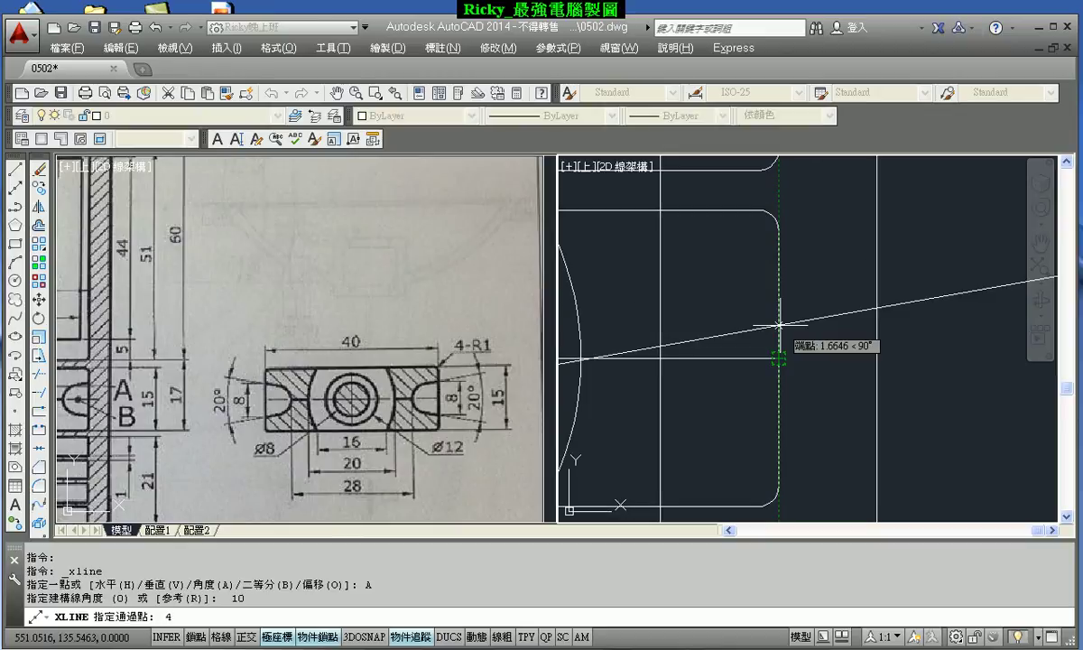
{"action": "key", "text": "Return"}
{"action": "key", "text": "Escape"}
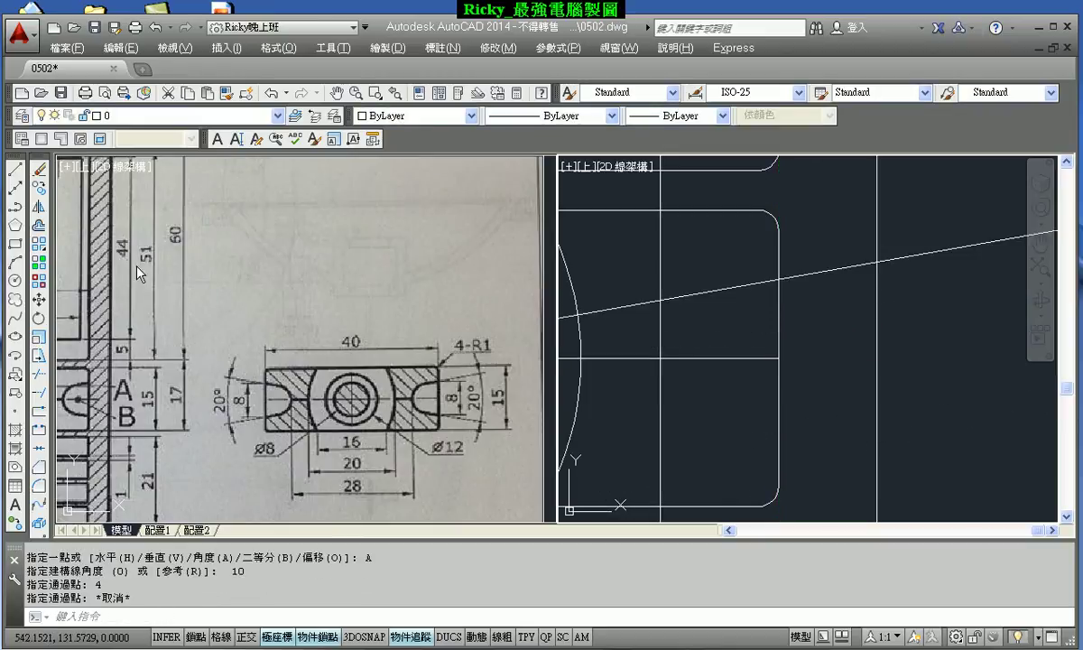
- Mirror the 10° construction line about the horizontal centre line, keeping the original
{"action": "left_click", "coordinate": [39, 208]}
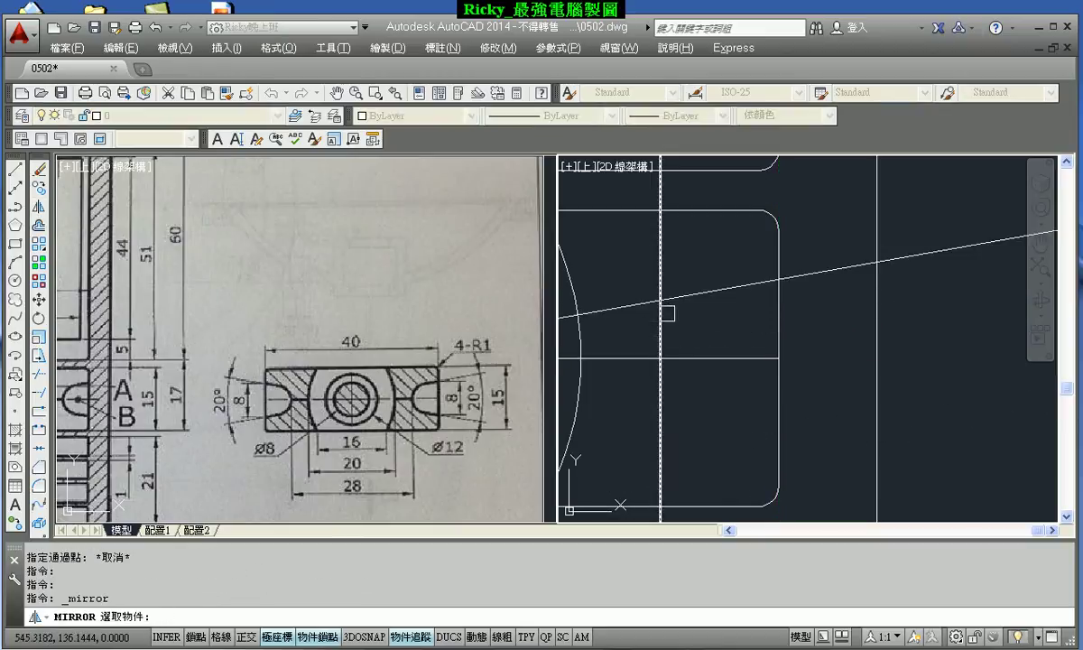
{"action": "left_click", "coordinate": [709, 292]}
{"action": "key", "text": "Return"}
{"action": "left_click", "coordinate": [779, 358]}
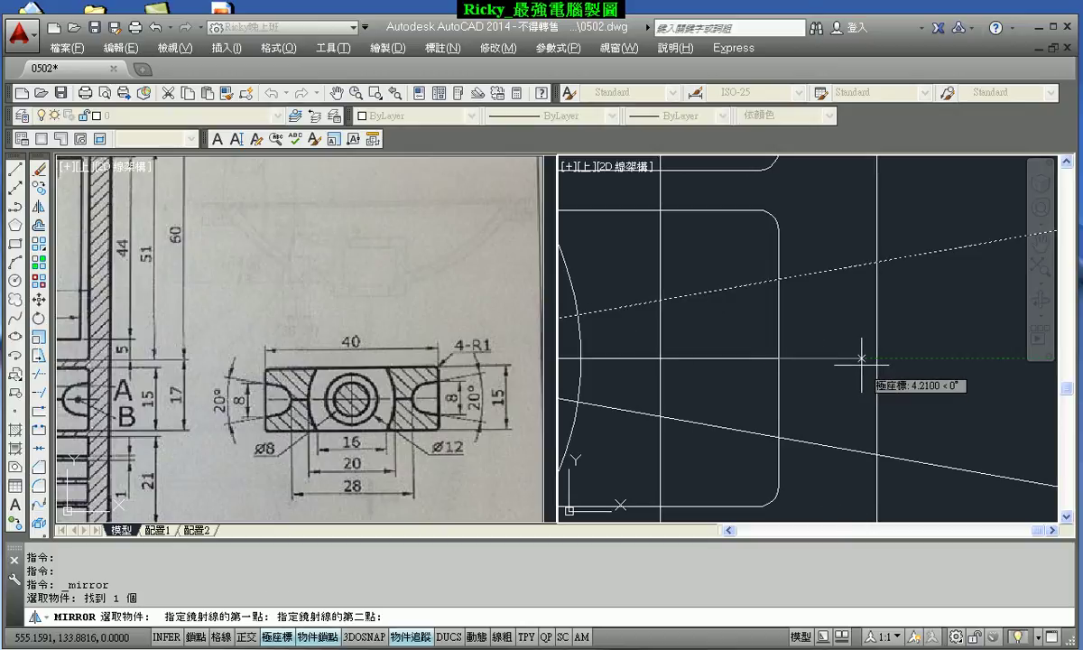
{"action": "left_click", "coordinate": [858, 366]}
{"action": "key", "text": "Return"}
{"action": "middle_click_drag", "start_coordinate": [760, 418], "coordinate": [781, 405]}
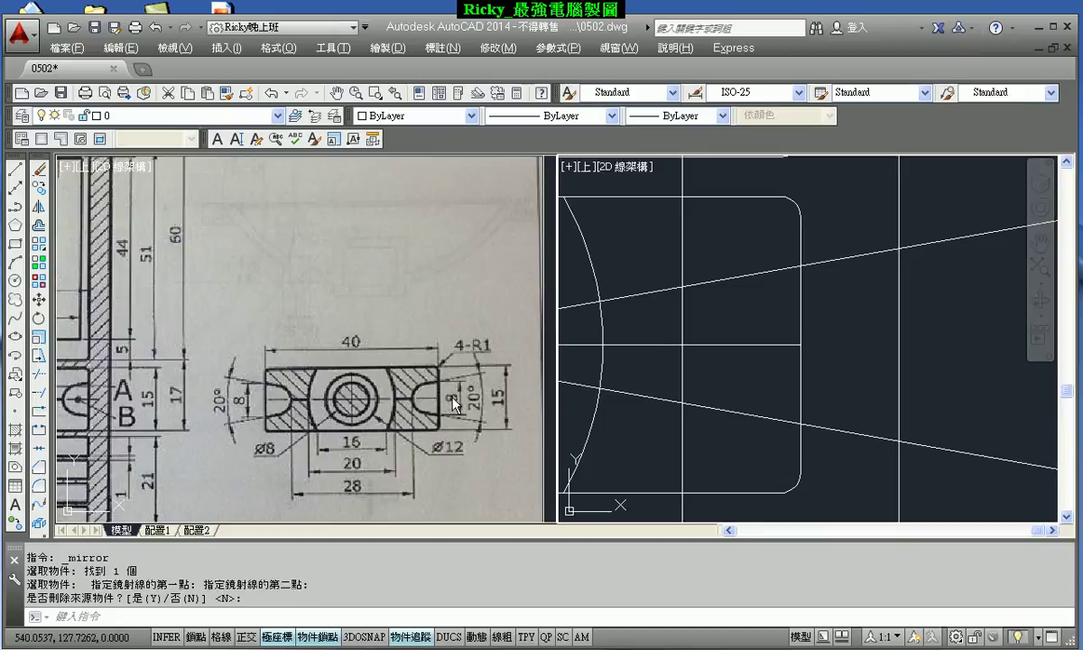
{"action": "left_click", "coordinate": [387, 48]}
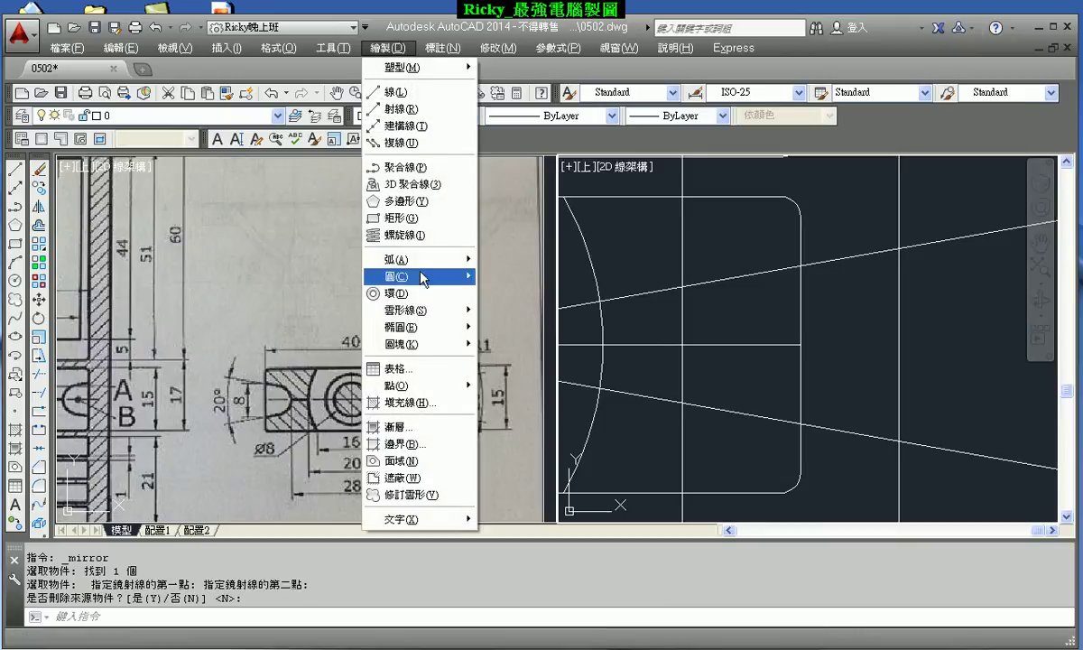
{"action": "mouse_move", "coordinate": [398, 276]}
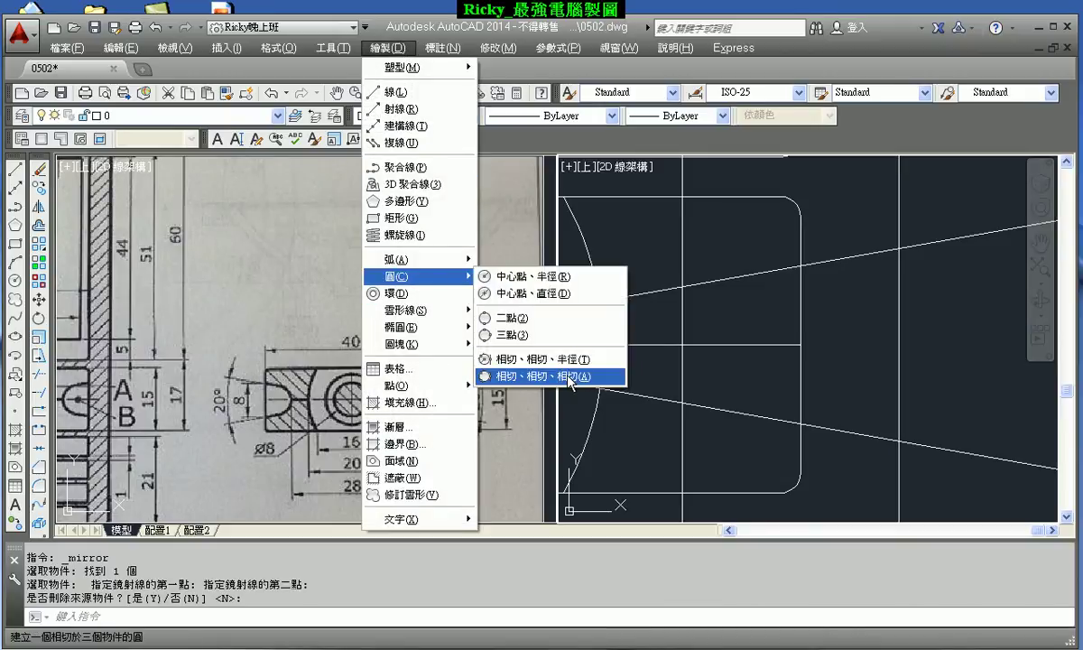
- Draw a Tan, Tan, Tan circle touching both 10° construction lines and the vertical guide
{"action": "left_click", "coordinate": [570, 376]}
{"action": "left_click", "coordinate": [722, 271]}
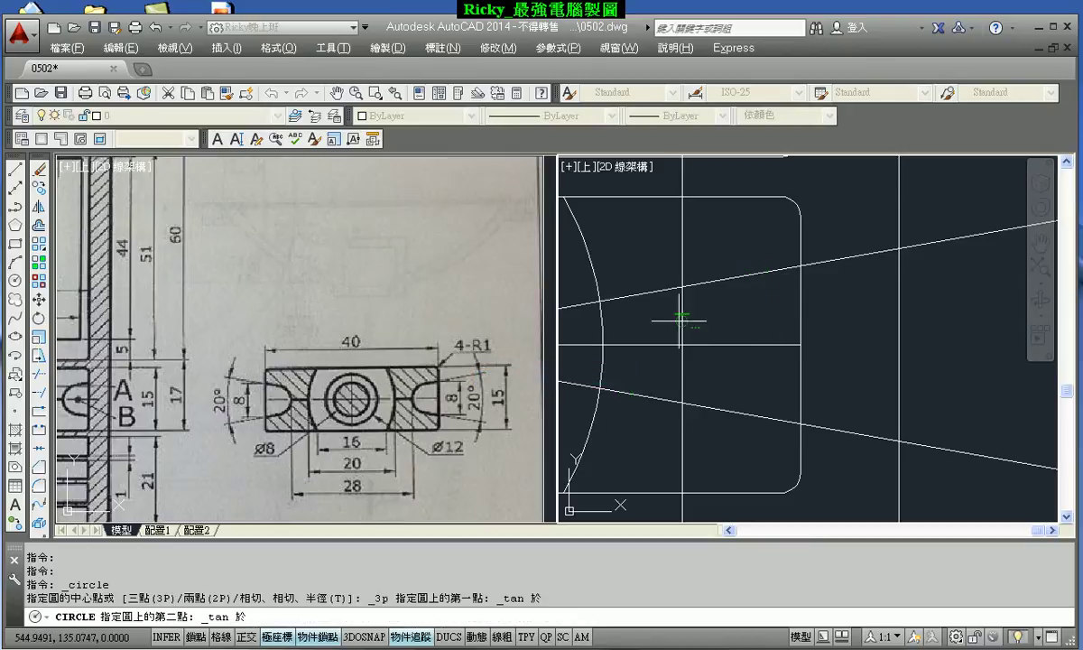
{"action": "left_click", "coordinate": [641, 299]}
{"action": "left_click", "coordinate": [728, 406]}
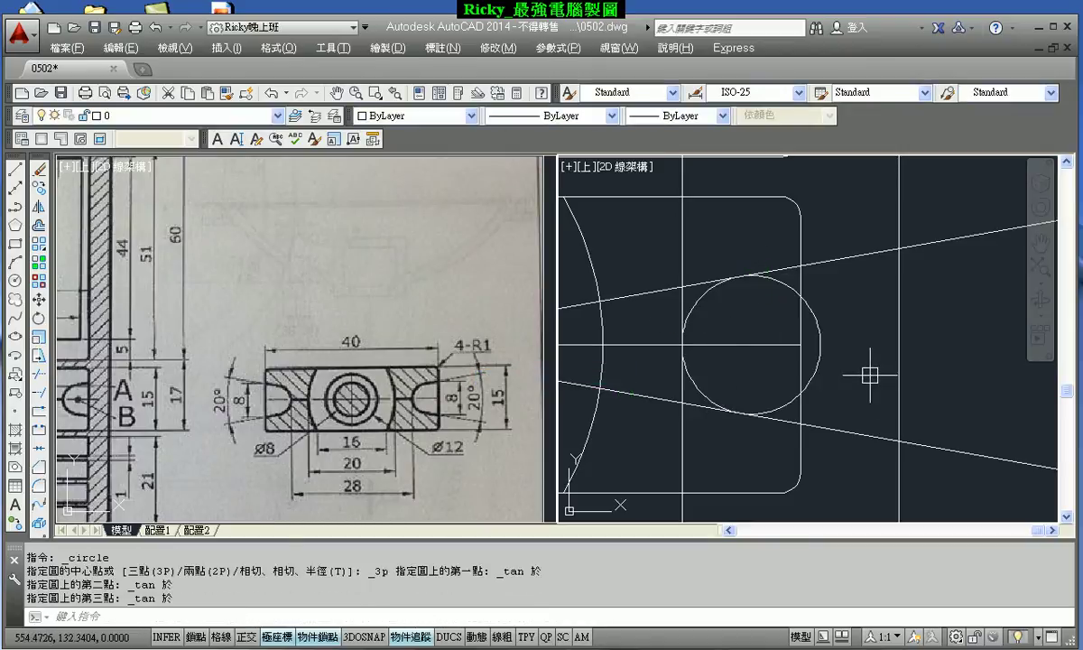
{"action": "left_click", "coordinate": [40, 380]}
- Select the two slanted lines and the circle as trim cutting edges
{"action": "left_click", "coordinate": [767, 252]}
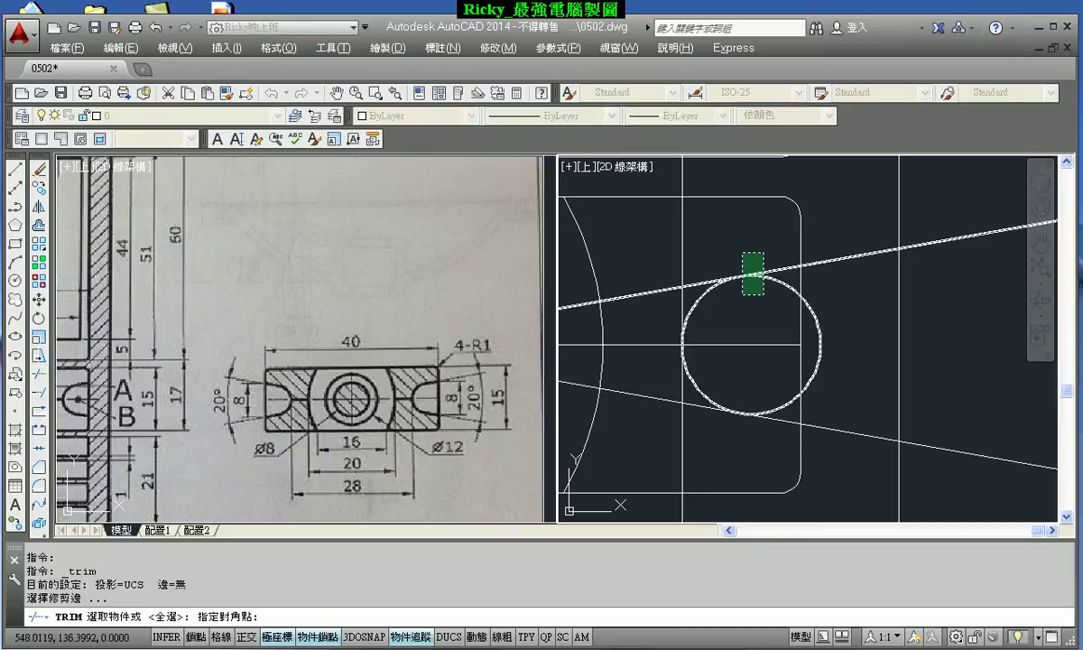
{"action": "left_click", "coordinate": [748, 273]}
{"action": "left_click", "coordinate": [755, 397]}
{"action": "left_click", "coordinate": [727, 441]}
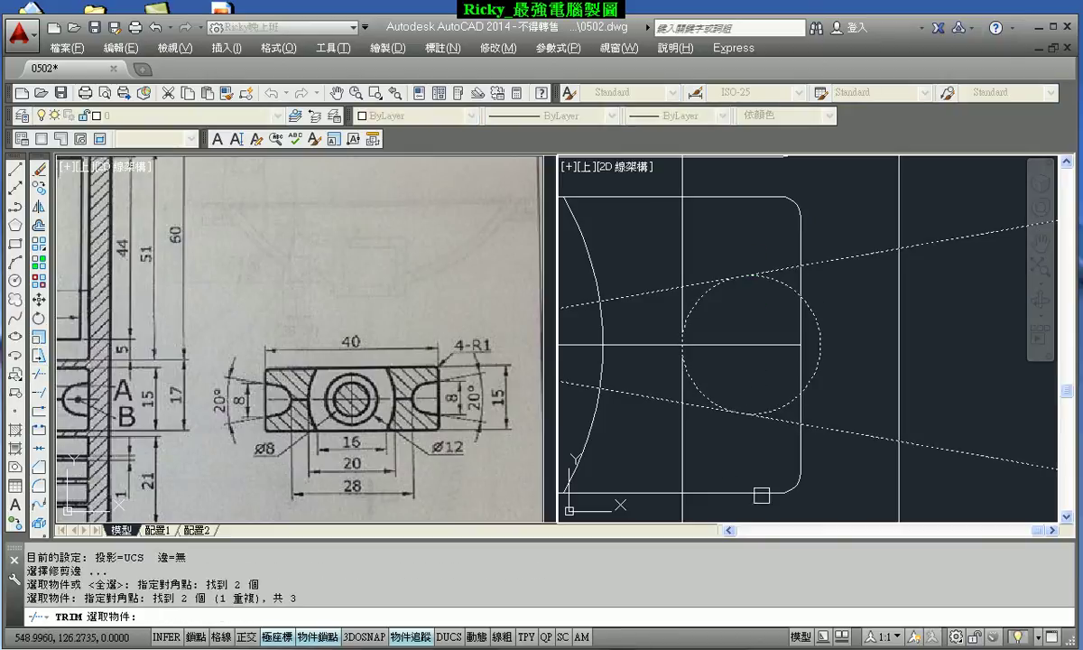
{"action": "left_click", "coordinate": [801, 450]}
{"action": "key", "text": "Return"}
- Trim the circle's extra arcs and the slanted lines' excess, leaving a rounded notch
{"action": "left_click", "coordinate": [834, 431]}
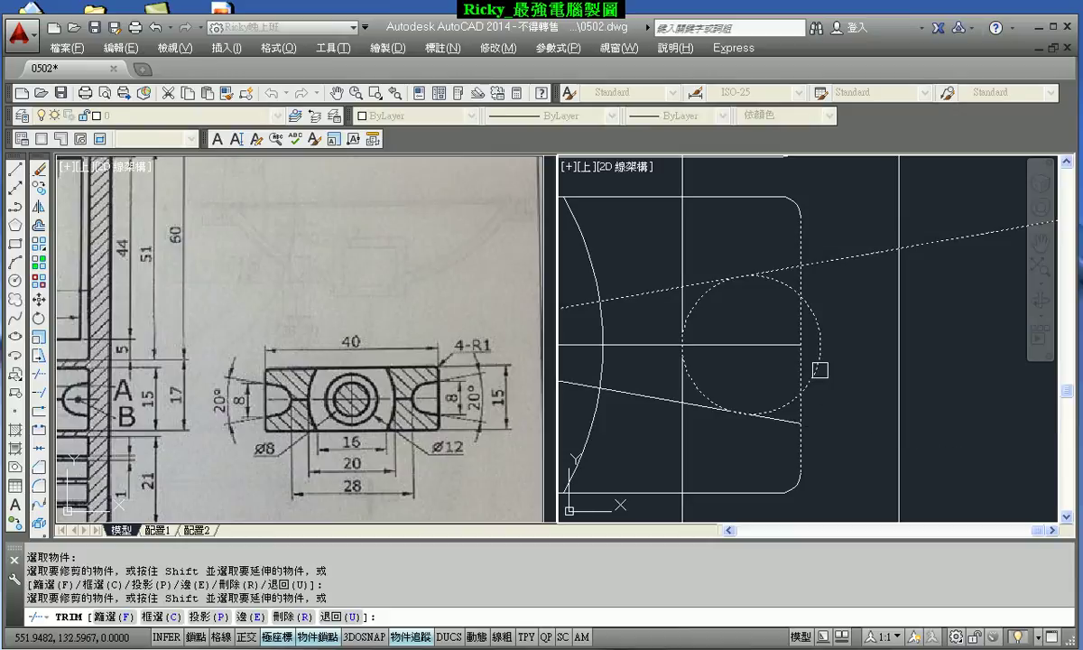
{"action": "left_click", "coordinate": [824, 377]}
{"action": "left_click", "coordinate": [763, 268]}
{"action": "left_click", "coordinate": [623, 294]}
{"action": "left_click", "coordinate": [660, 409]}
{"action": "left_click", "coordinate": [760, 401]}
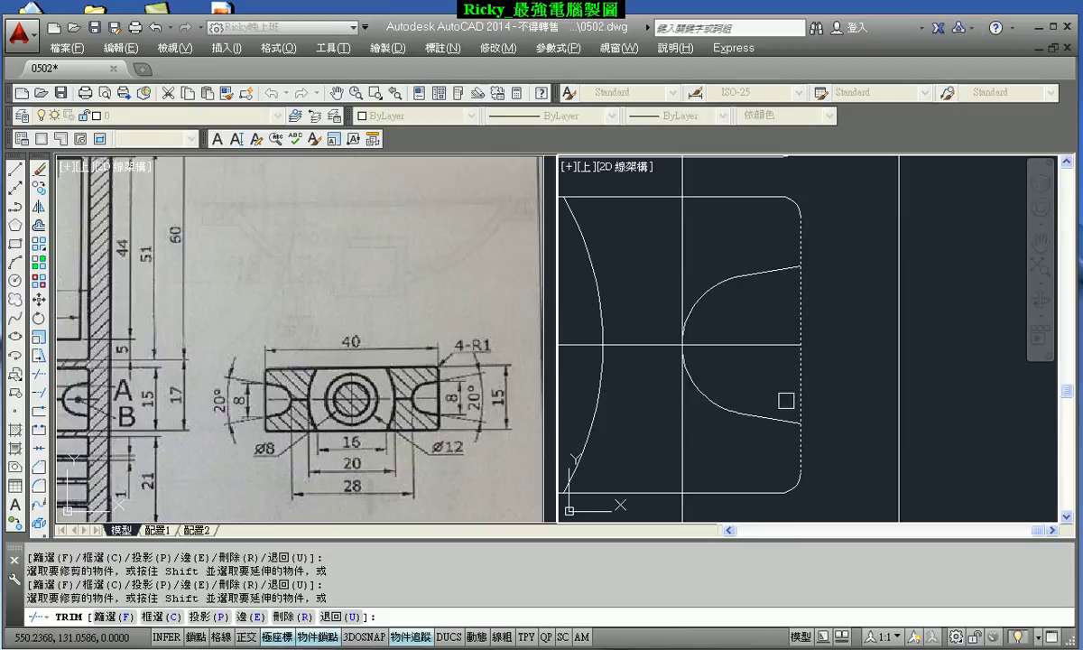
{"action": "key", "text": "Escape"}
- Erase the three leftover slanted helper lines
{"action": "scroll", "coordinate": [824, 323], "scroll_direction": "down", "scroll_amount": 2}
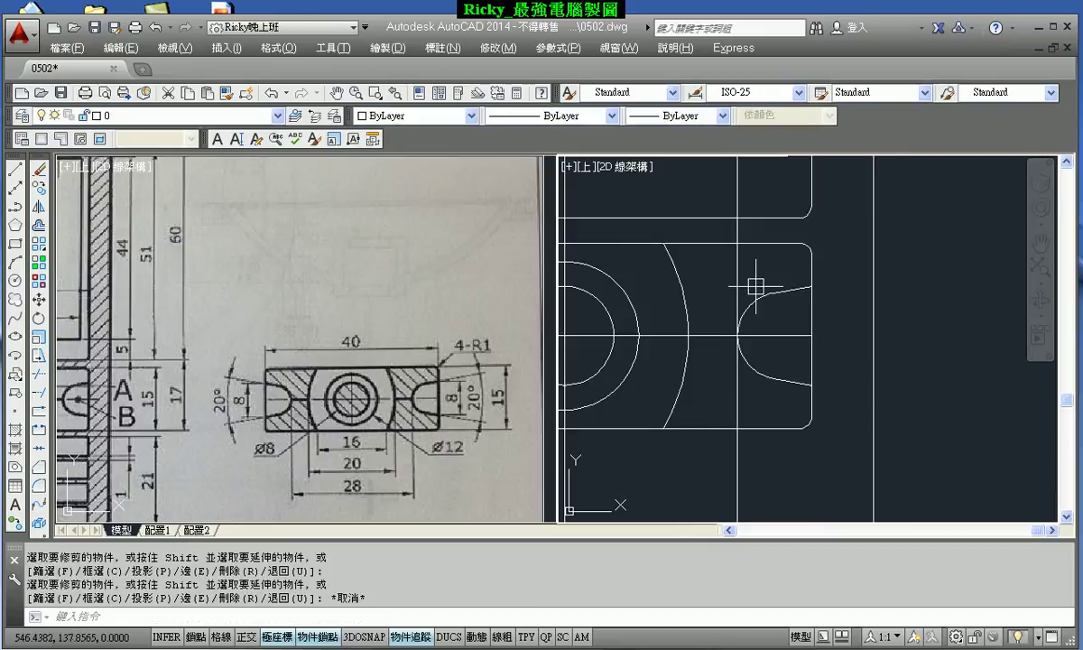
{"action": "left_click", "coordinate": [737, 273]}
{"action": "key", "text": "Delete"}
{"action": "scroll", "coordinate": [798, 362], "scroll_direction": "down", "scroll_amount": 2}
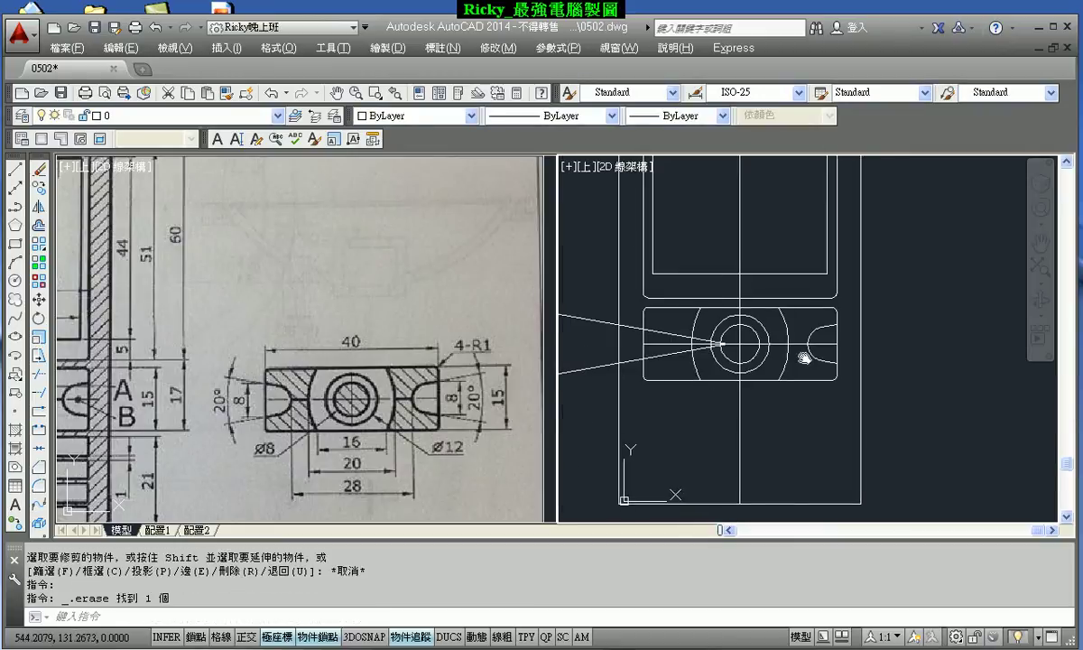
{"action": "left_click", "coordinate": [624, 327]}
{"action": "left_click", "coordinate": [596, 364]}
{"action": "key", "text": "Delete"}
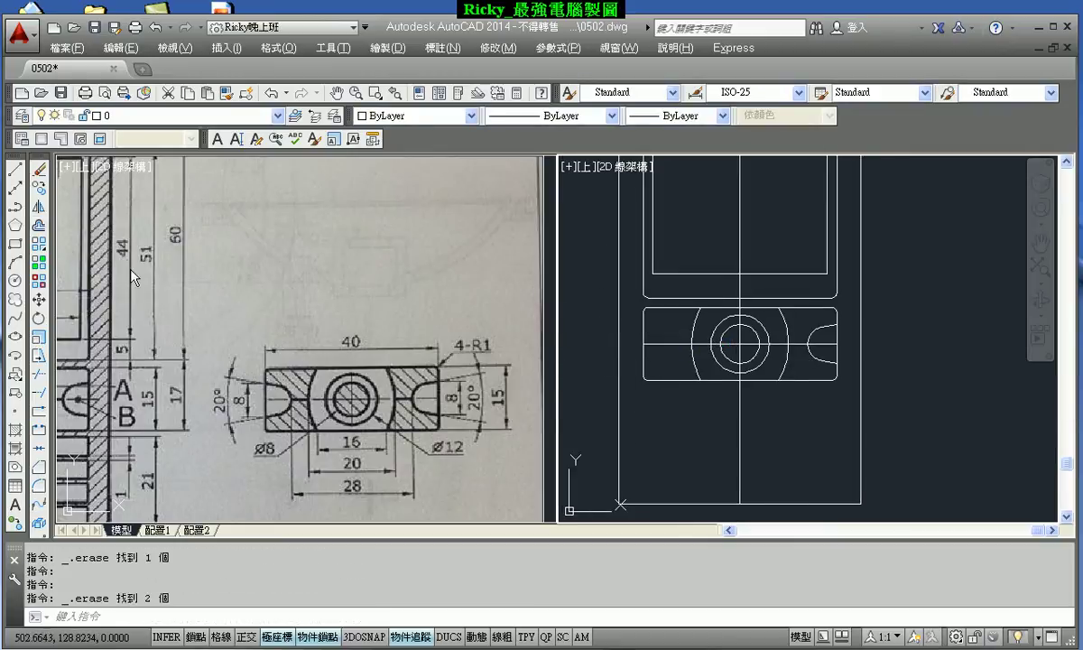
{"action": "left_click", "coordinate": [38, 207]}
- Mirror the three-piece right notch about the vertical centre line, keeping the original
{"action": "scroll", "coordinate": [794, 316], "scroll_direction": "up", "scroll_amount": 2}
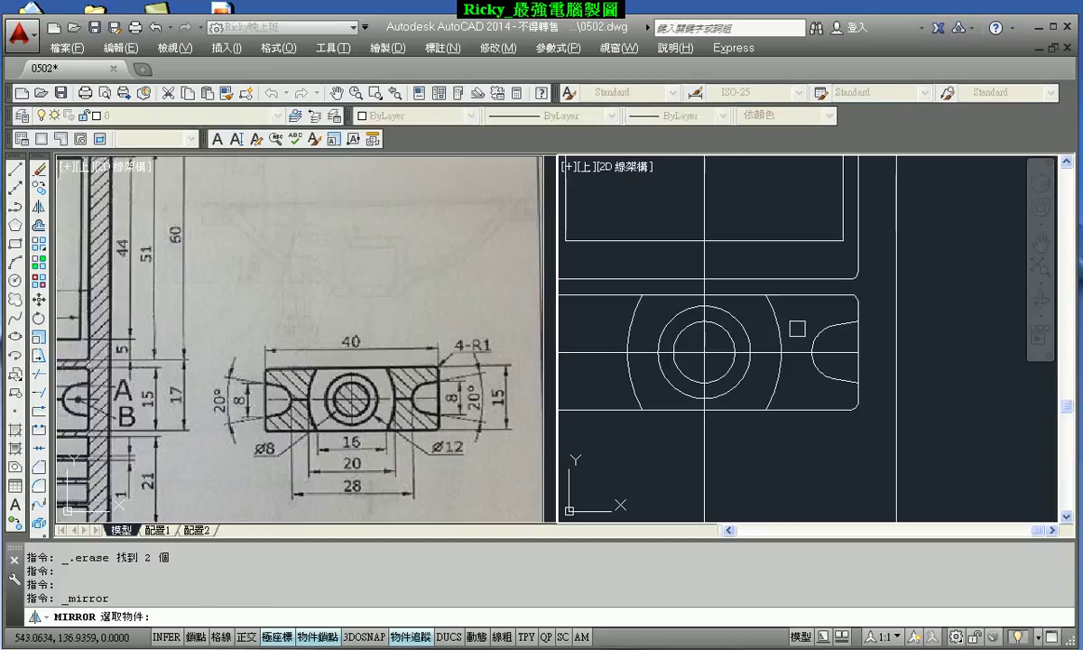
{"action": "left_click", "coordinate": [798, 311]}
{"action": "left_click", "coordinate": [872, 380]}
{"action": "scroll", "coordinate": [867, 361], "scroll_direction": "down", "scroll_amount": 1}
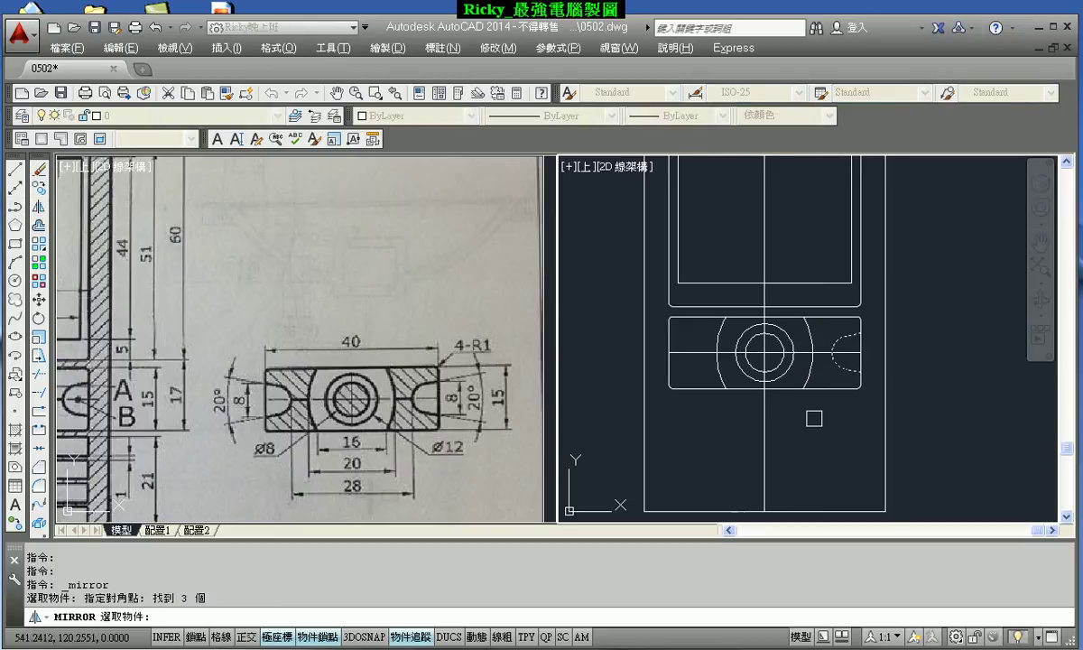
{"action": "key", "text": "Return"}
{"action": "left_click", "coordinate": [765, 397]}
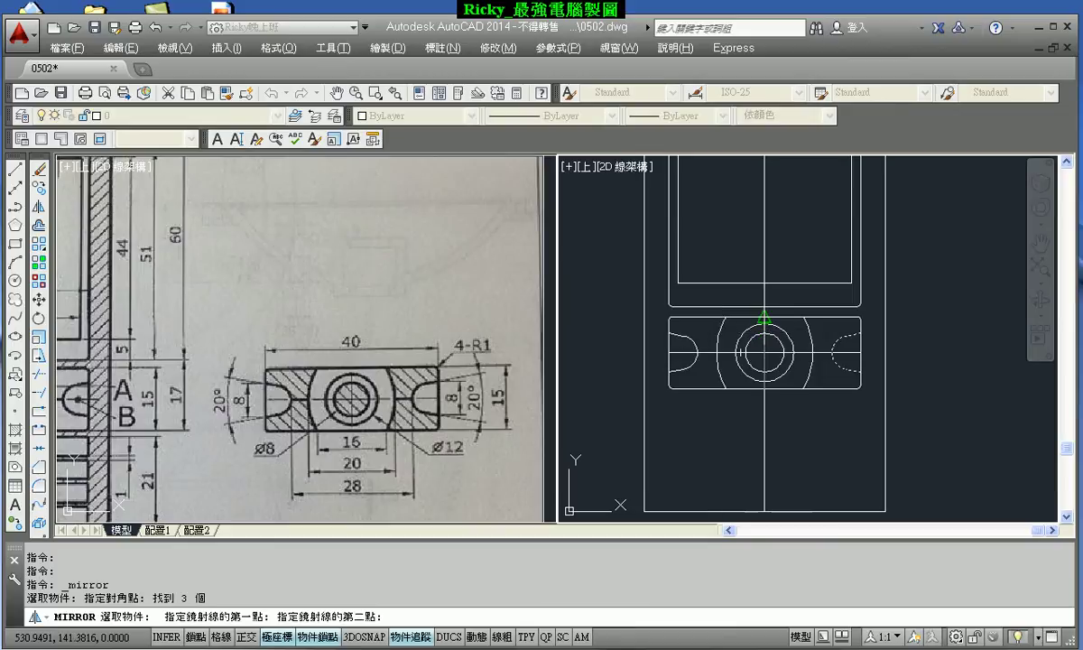
{"action": "left_click", "coordinate": [765, 318]}
{"action": "key", "text": "Return"}
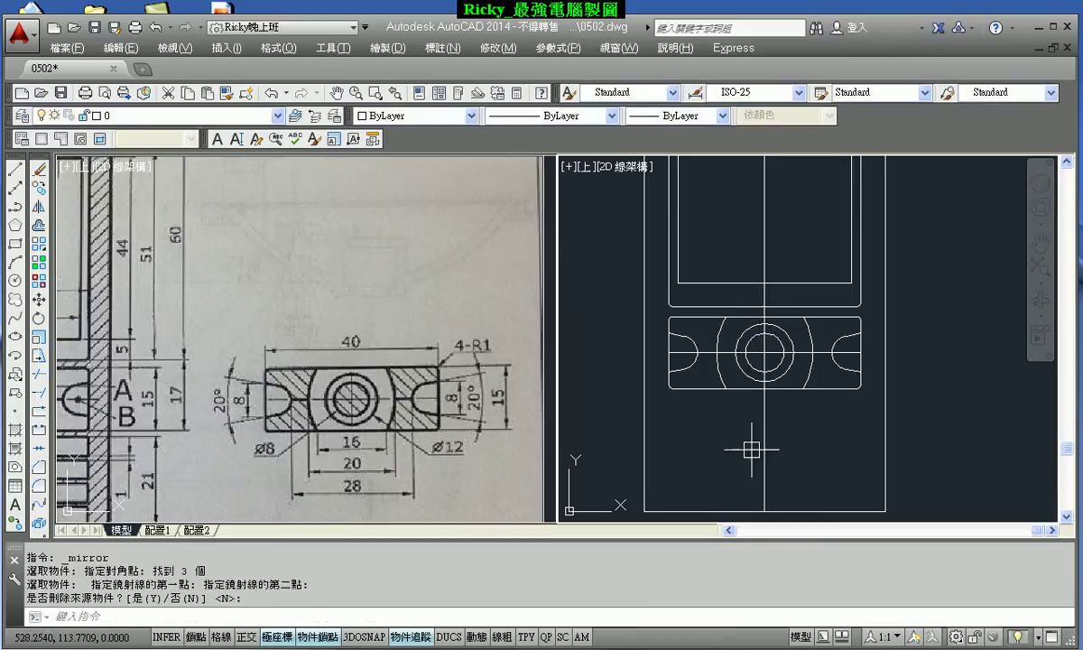
- Trim the short leftover segment near the right notch
{"action": "left_click", "coordinate": [39, 377]}
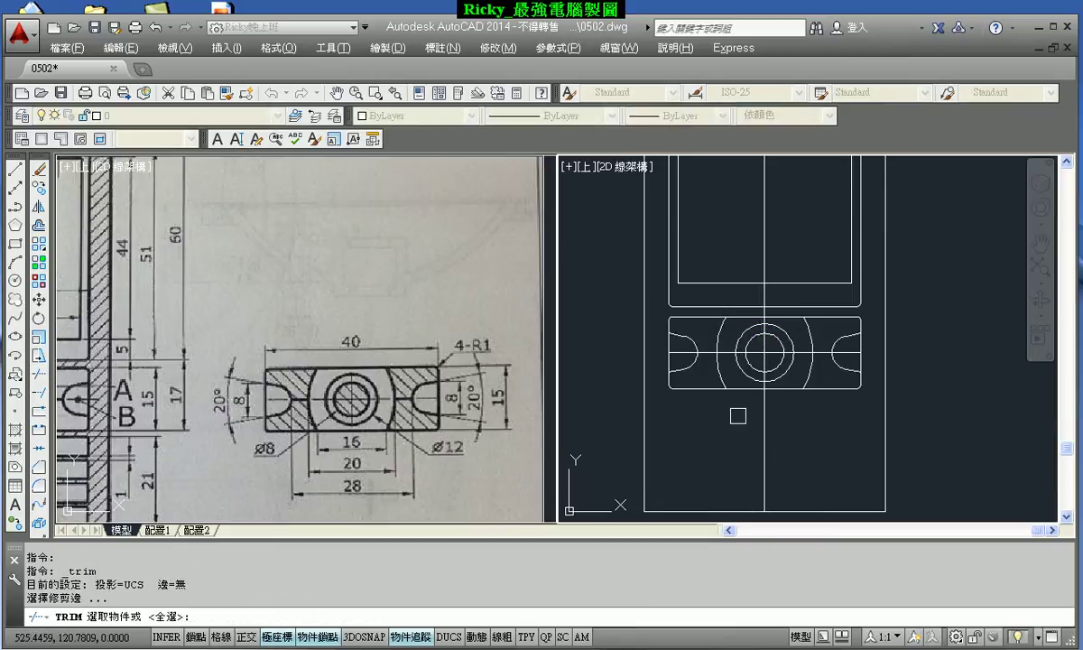
{"action": "key", "text": "Return"}
{"action": "scroll", "coordinate": [792, 353], "scroll_direction": "up", "scroll_amount": 4}
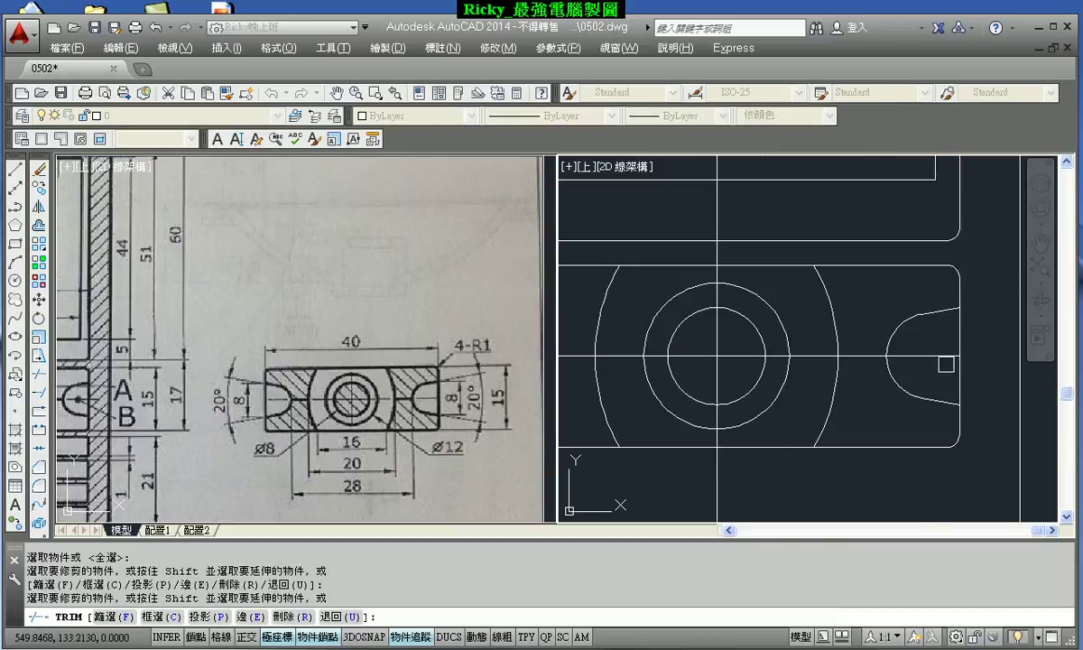
{"action": "left_click", "coordinate": [880, 336]}
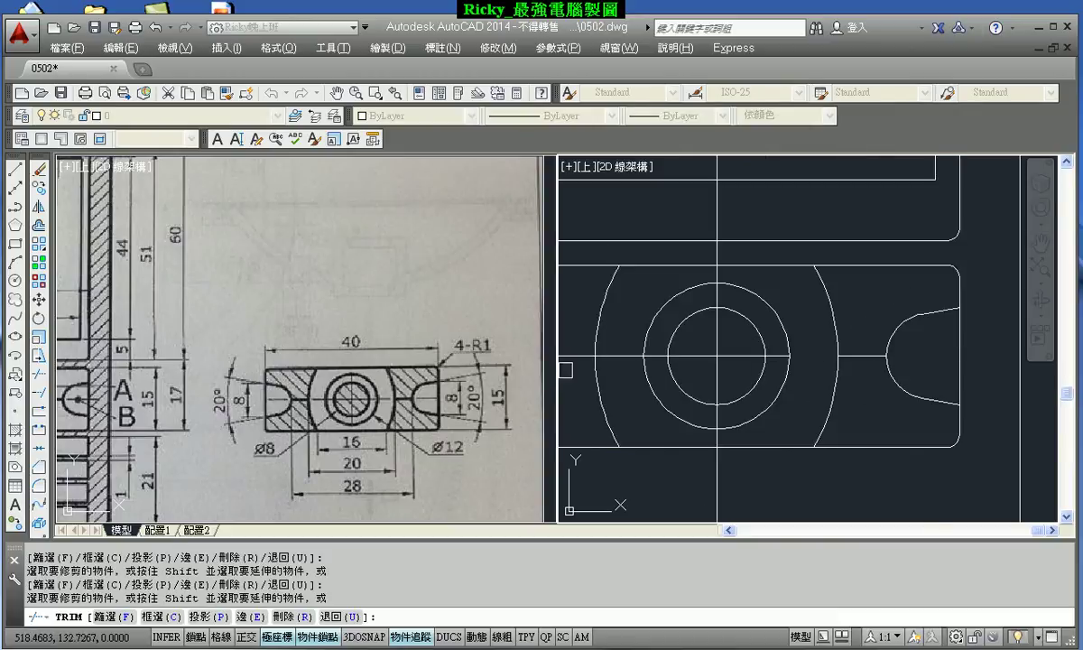
{"action": "middle_click_drag", "start_coordinate": [694, 381], "coordinate": [890, 378]}
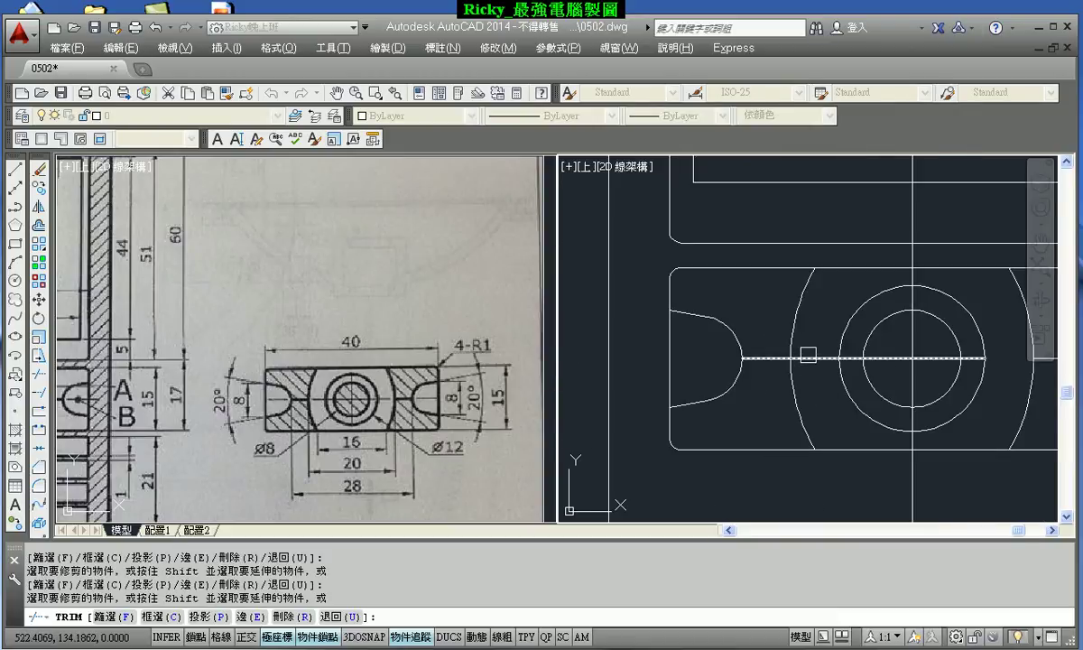
{"action": "scroll", "coordinate": [633, 425], "scroll_direction": "down", "scroll_amount": 3}
{"action": "key", "text": "Escape"}
{"action": "key", "text": "Escape"}
- Delete the horizontal centre line across the keypad
{"action": "left_click", "coordinate": [767, 391]}
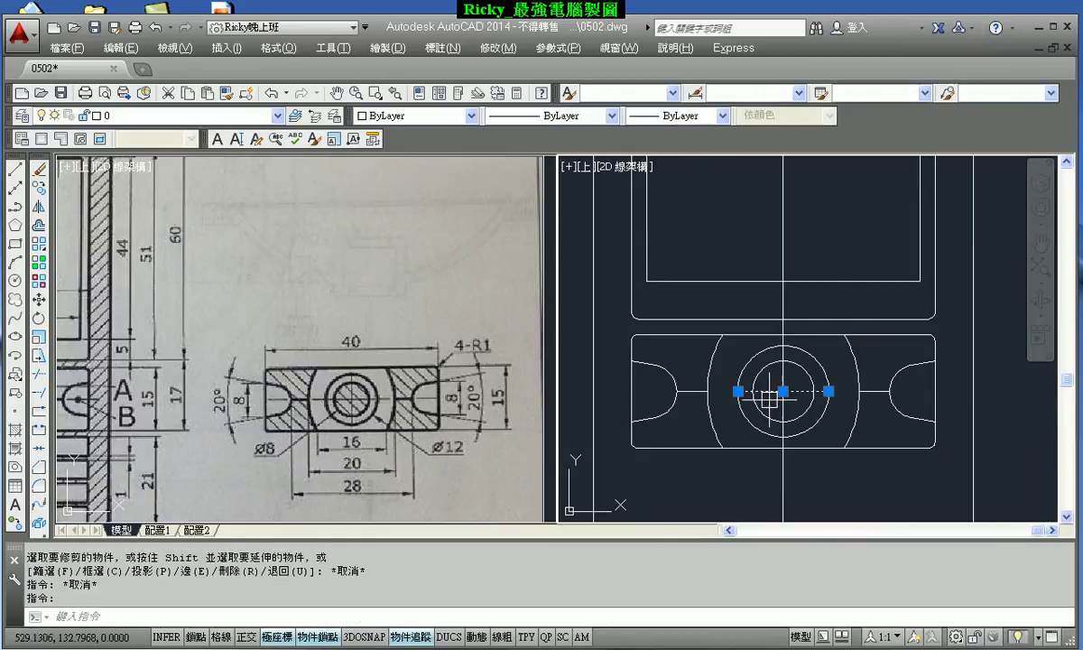
{"action": "key", "text": "Delete"}
{"action": "scroll", "coordinate": [779, 421], "scroll_direction": "down", "scroll_amount": 1}
{"action": "scroll", "coordinate": [779, 421], "scroll_direction": "down", "scroll_amount": 2}
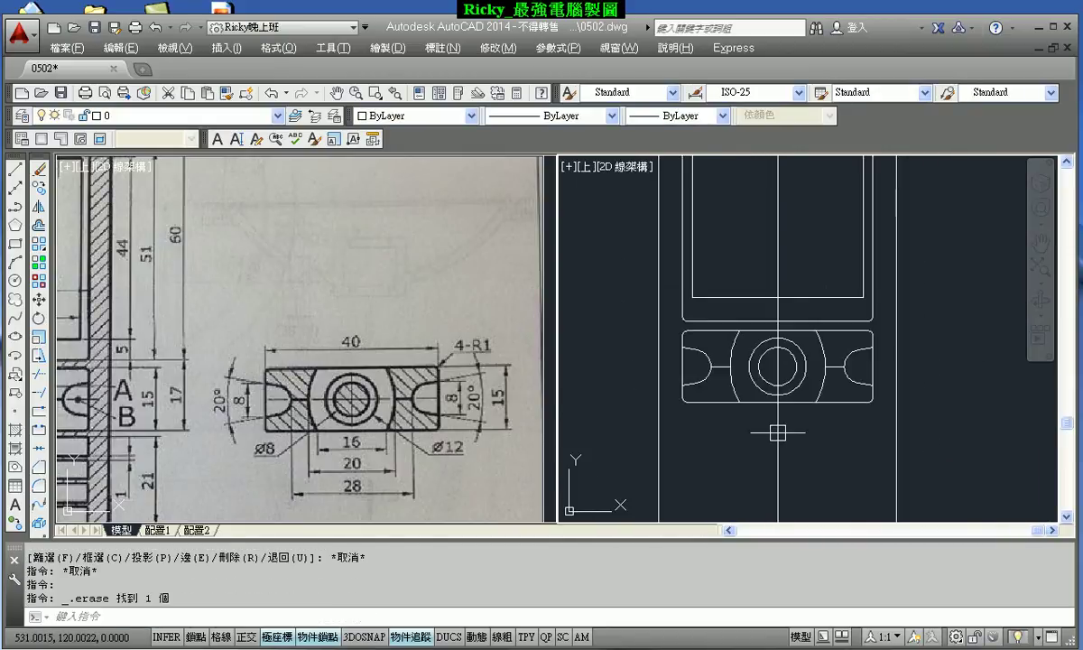
{"action": "middle_click_drag", "start_coordinate": [779, 421], "coordinate": [769, 395]}
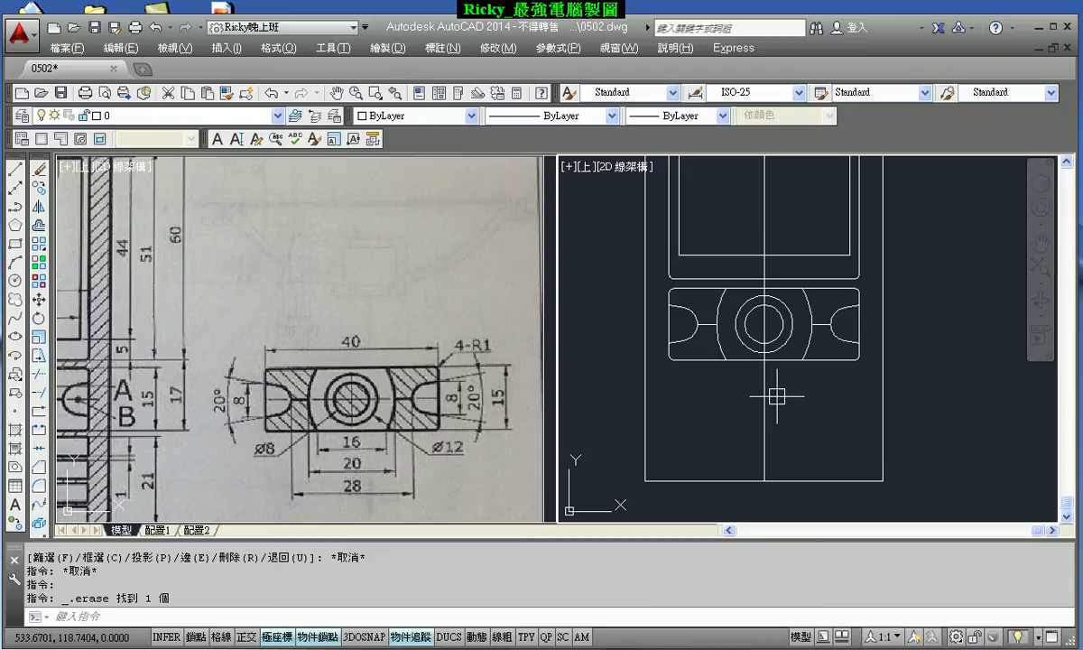
- Pan and zoom the reference sketch to its key grid and bottom dimensions, then recentre the phone outline
{"action": "left_click", "coordinate": [374, 332]}
{"action": "scroll", "coordinate": [395, 346], "scroll_direction": "down", "scroll_amount": 3}
{"action": "scroll", "coordinate": [395, 346], "scroll_direction": "up", "scroll_amount": 3}
{"action": "middle_click_drag", "start_coordinate": [395, 346], "coordinate": [332, 324]}
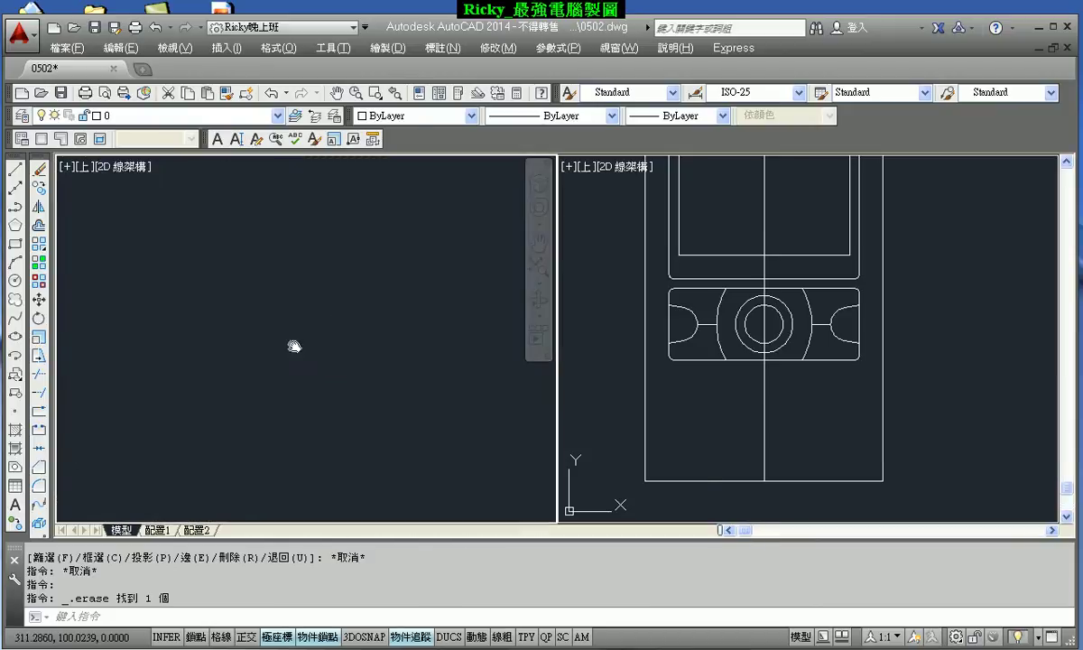
{"action": "scroll", "coordinate": [269, 375], "scroll_direction": "down", "scroll_amount": 1}
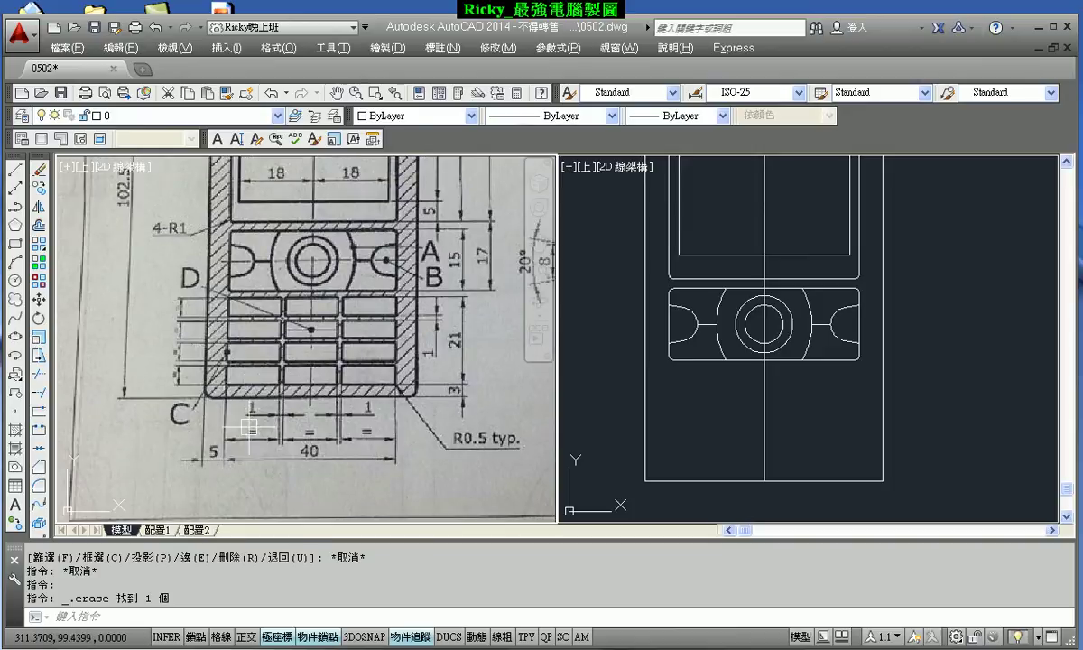
{"action": "middle_click_drag", "start_coordinate": [379, 339], "coordinate": [336, 399]}
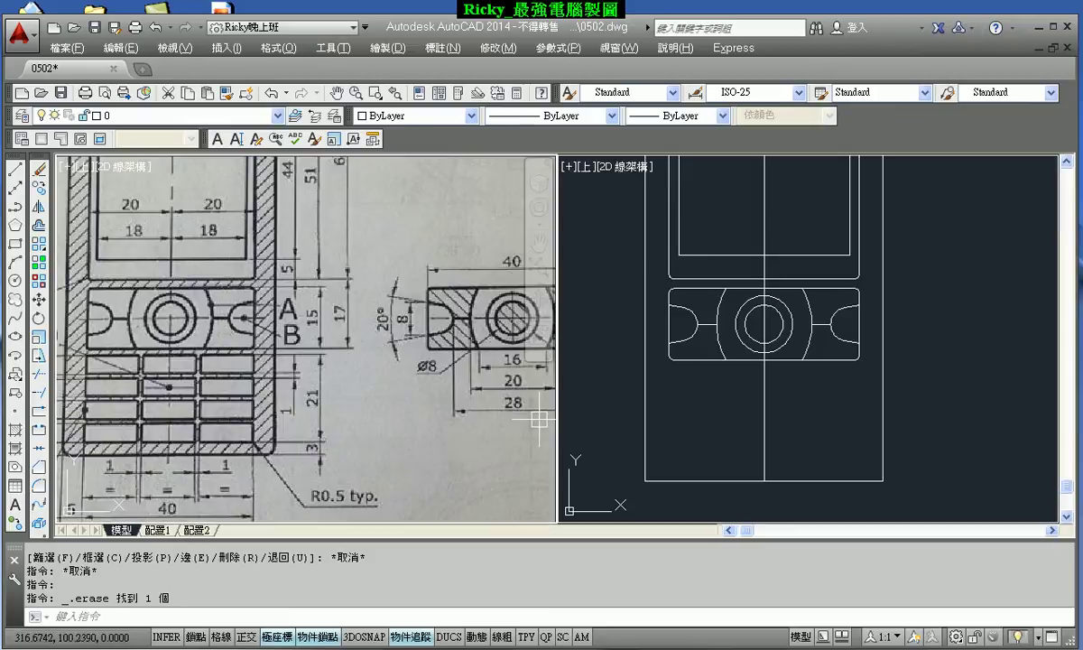
{"action": "middle_click_drag", "start_coordinate": [358, 426], "coordinate": [440, 365]}
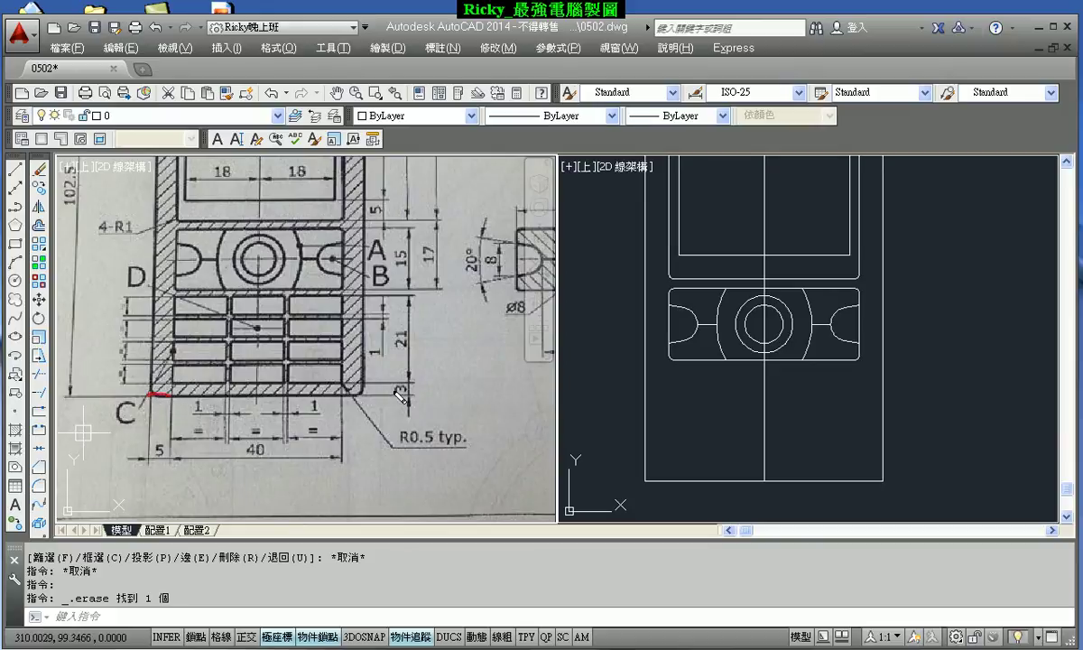
{"action": "left_click_drag", "start_coordinate": [171, 397], "coordinate": [172, 386]}
{"action": "middle_click_drag", "start_coordinate": [716, 435], "coordinate": [741, 393]}
{"action": "scroll", "coordinate": [747, 405], "scroll_direction": "up", "scroll_amount": 2}
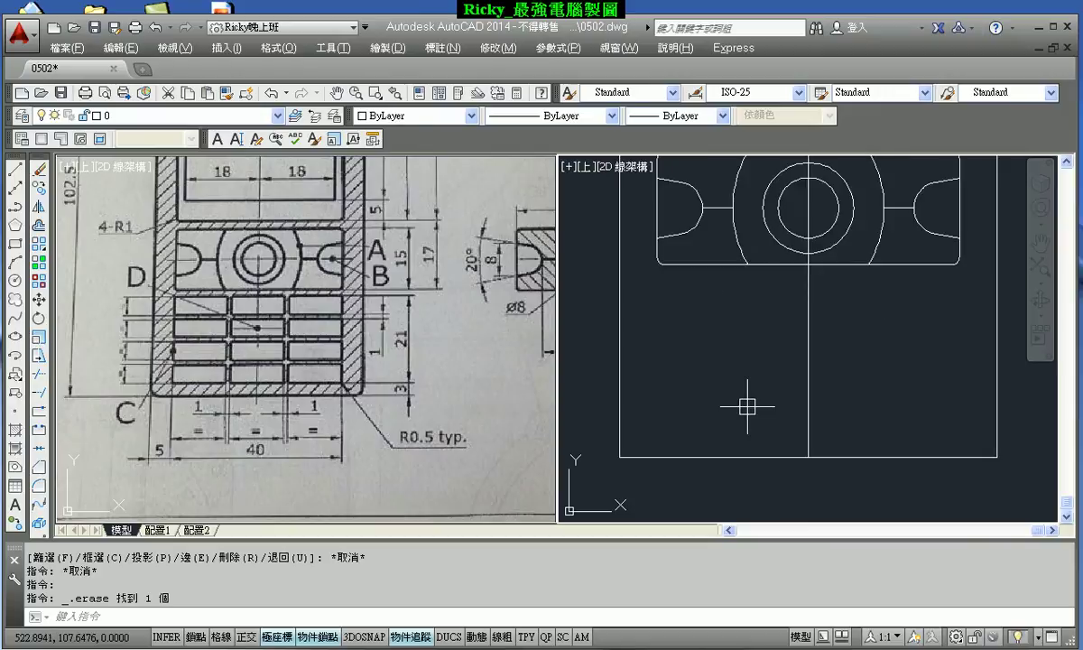
- Start a rectangle with its first corner tracked 5 then 3 units from the body's corner
{"action": "left_click", "coordinate": [14, 244]}
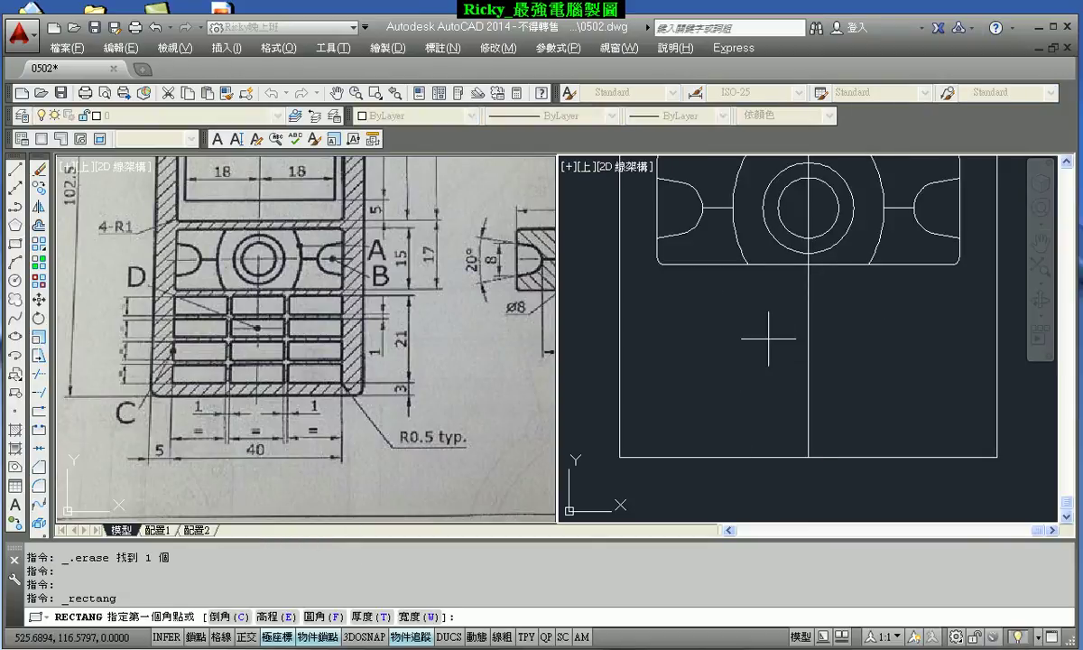
{"action": "type", "text": "TK"}
{"action": "key", "text": "Return"}
{"action": "key", "text": "F8"}
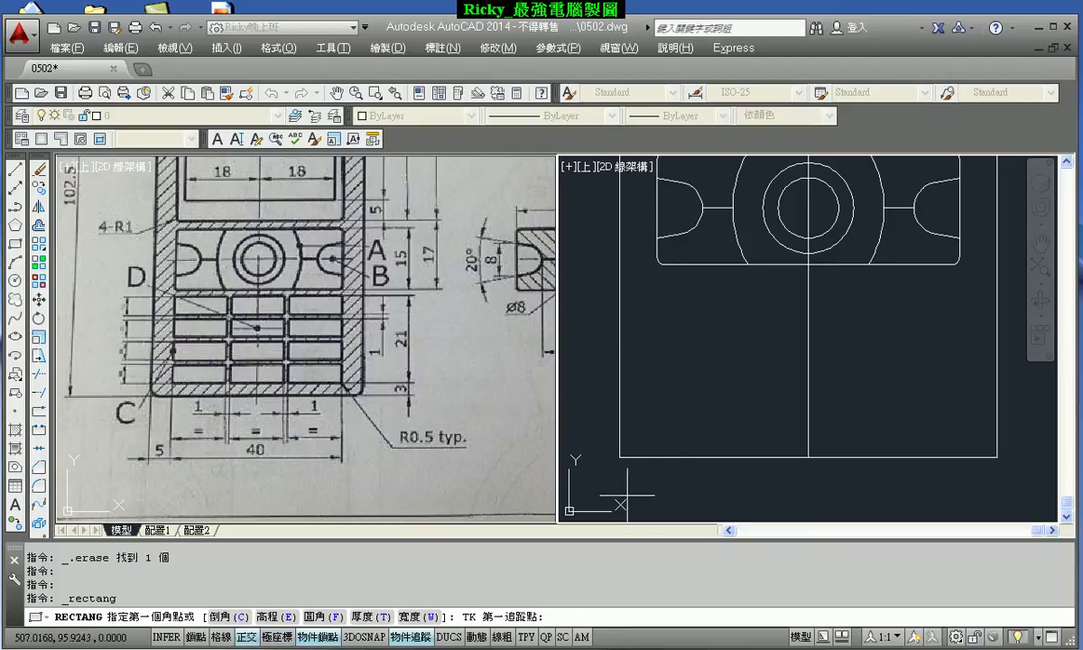
{"action": "left_click", "coordinate": [623, 456]}
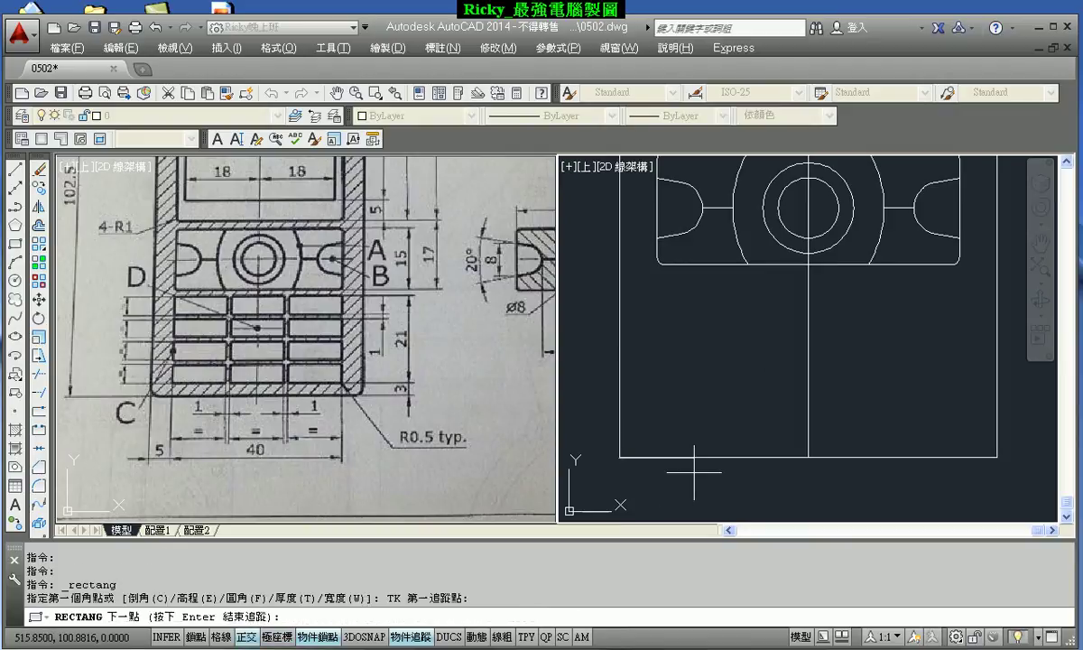
{"action": "type", "text": "5"}
{"action": "key", "text": "Return"}
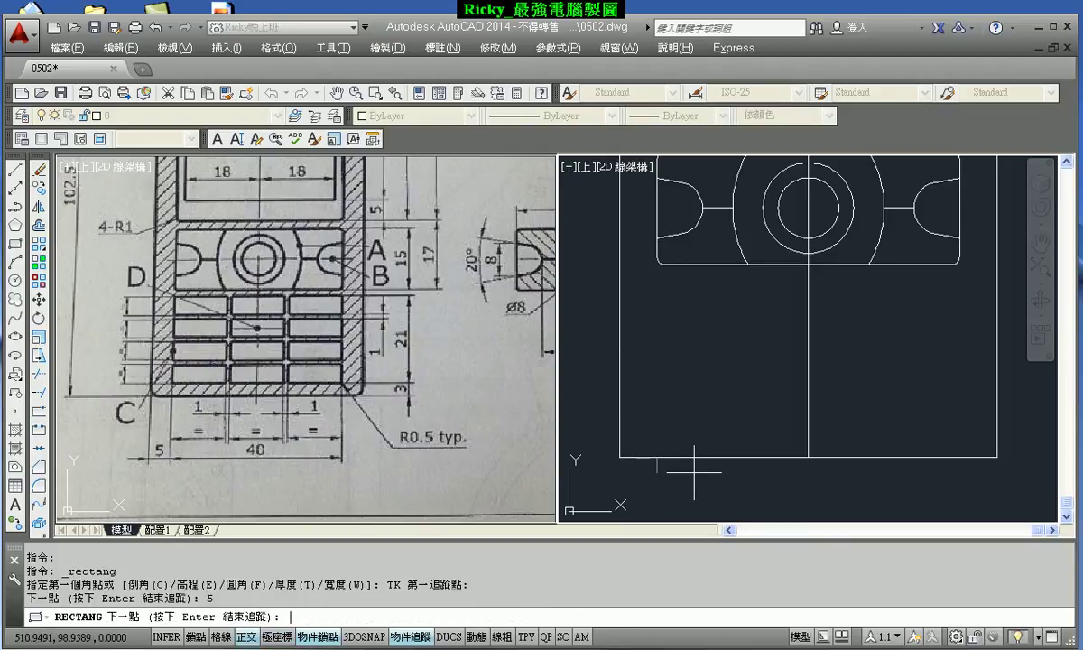
{"action": "type", "text": "3"}
{"action": "key", "text": "Return"}
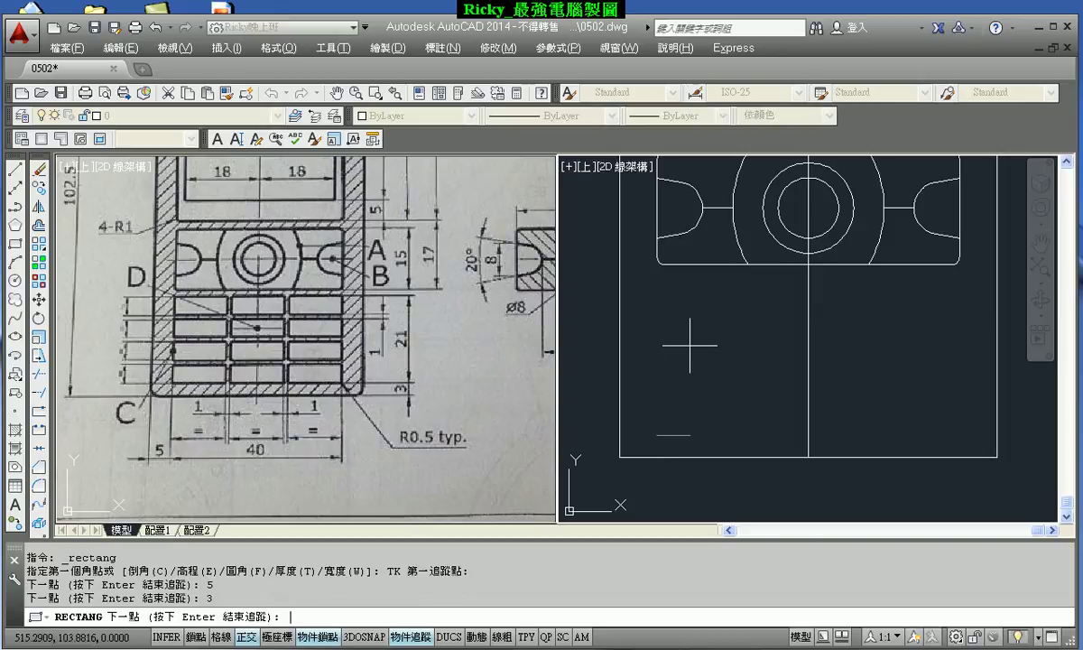
{"action": "key", "text": "Return"}
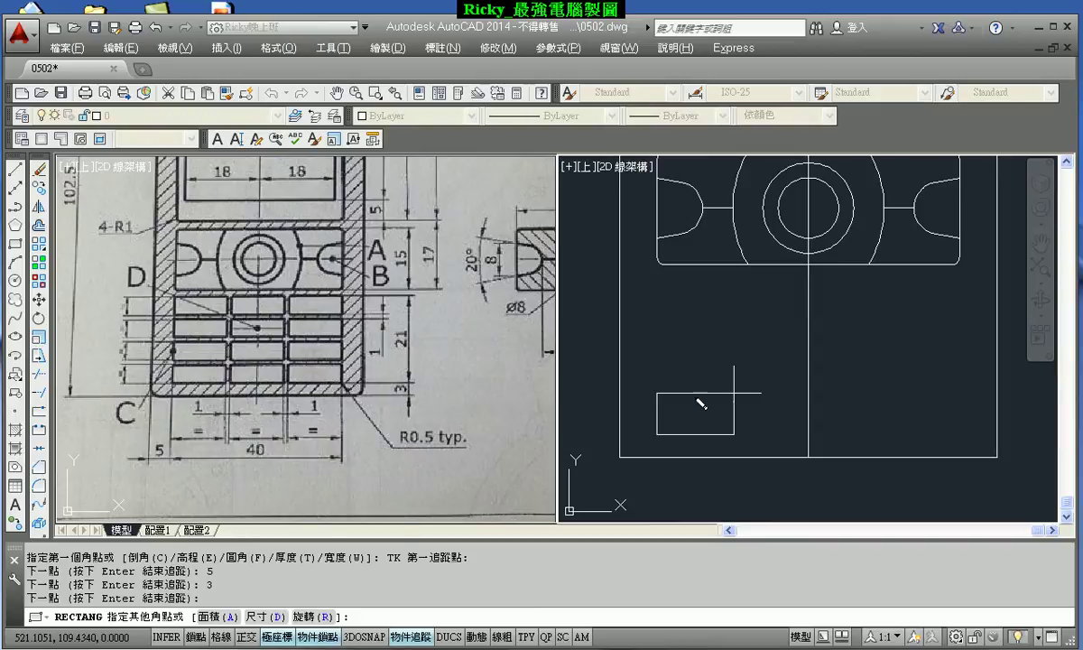
- Choose the Dimensions option and try entering (40-2)/3 as the length
{"action": "left_click_drag", "start_coordinate": [276, 596], "coordinate": [285, 638]}
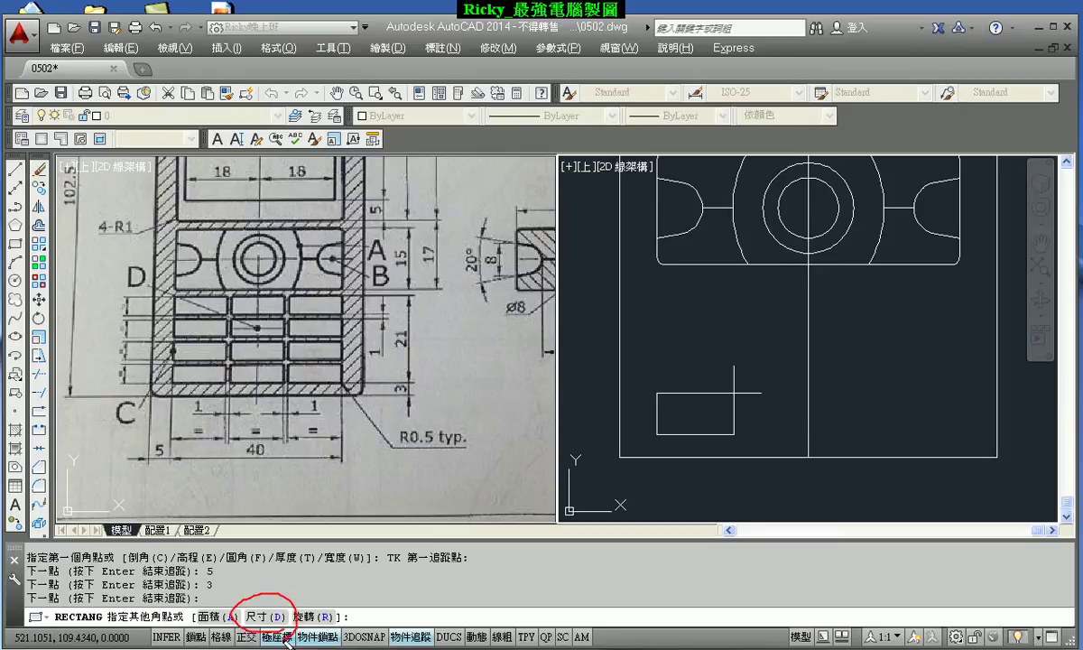
{"action": "key", "text": "Escape"}
{"action": "type", "text": "D"}
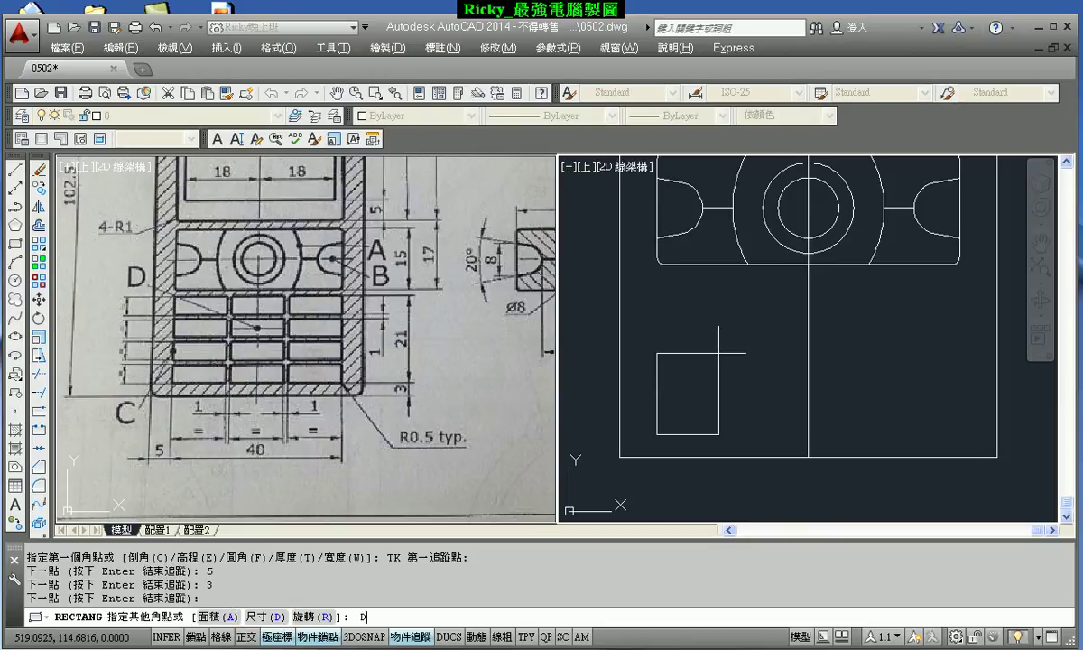
{"action": "key", "text": "Return"}
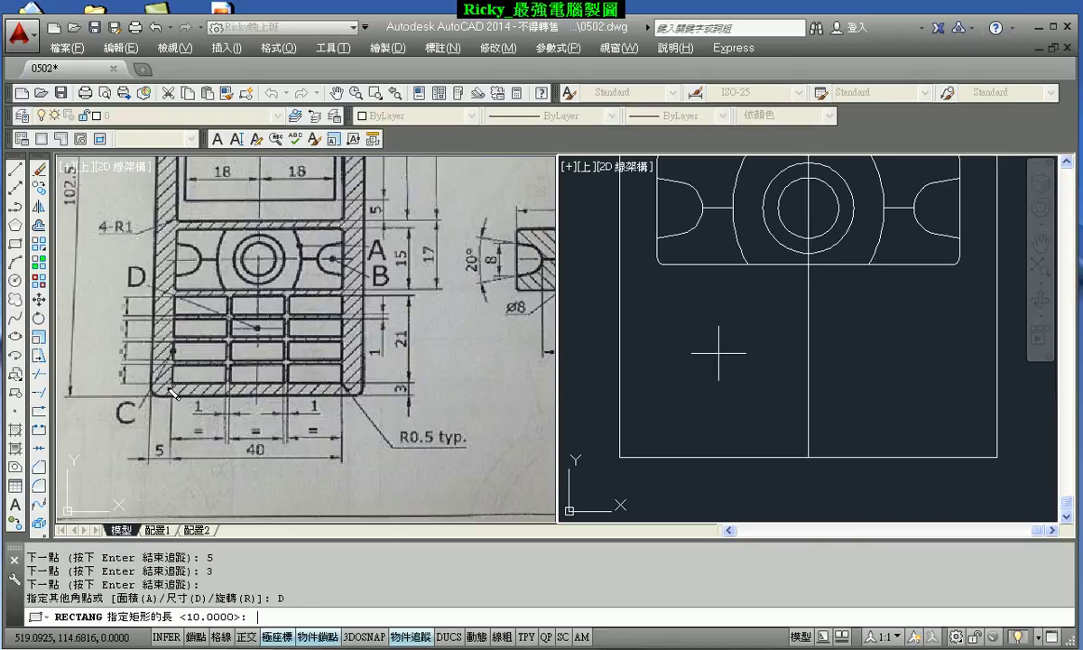
{"action": "left_click_drag", "start_coordinate": [175, 389], "coordinate": [228, 390]}
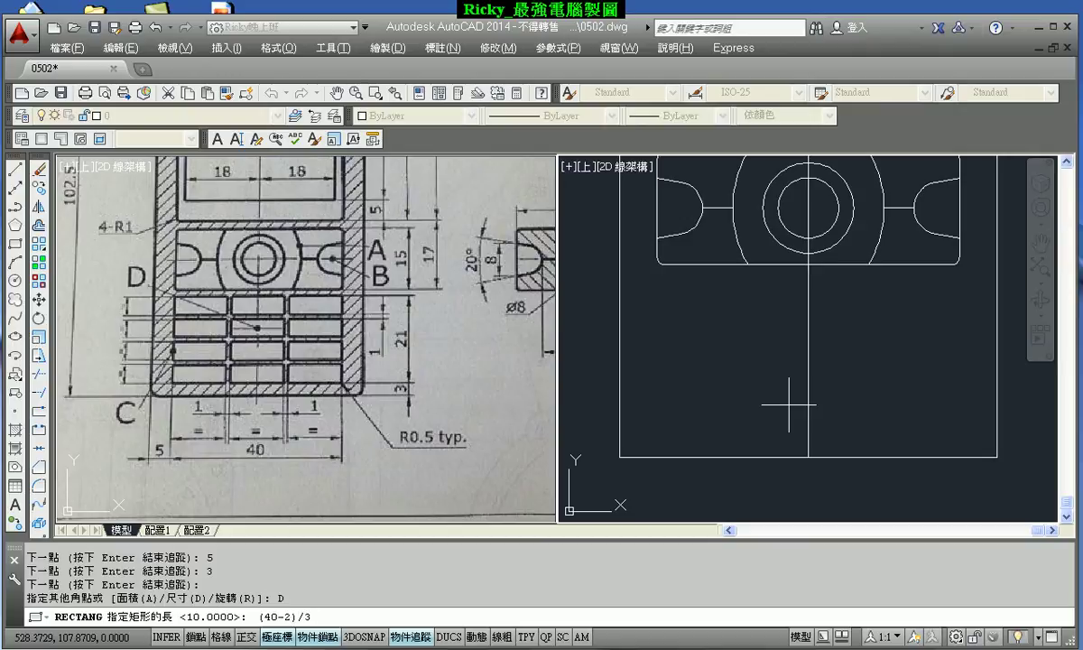
{"action": "key", "text": "Return"}
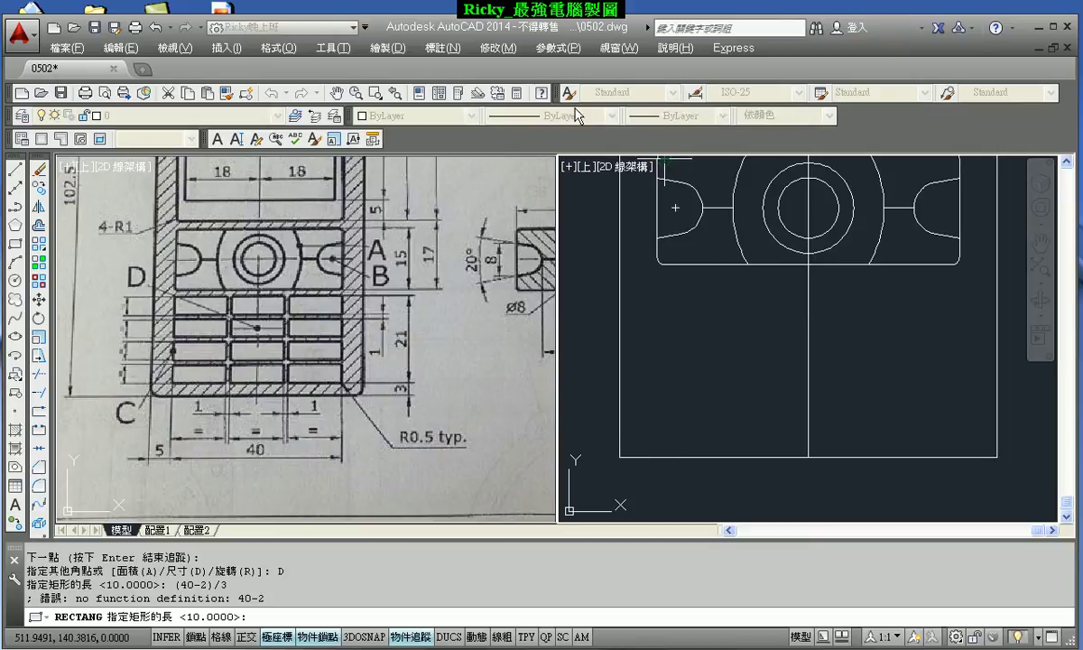
- Evaluate (40-2)/3 in QuickCalc and apply 12.6666667 as the key length
{"action": "left_click", "coordinate": [515, 97]}
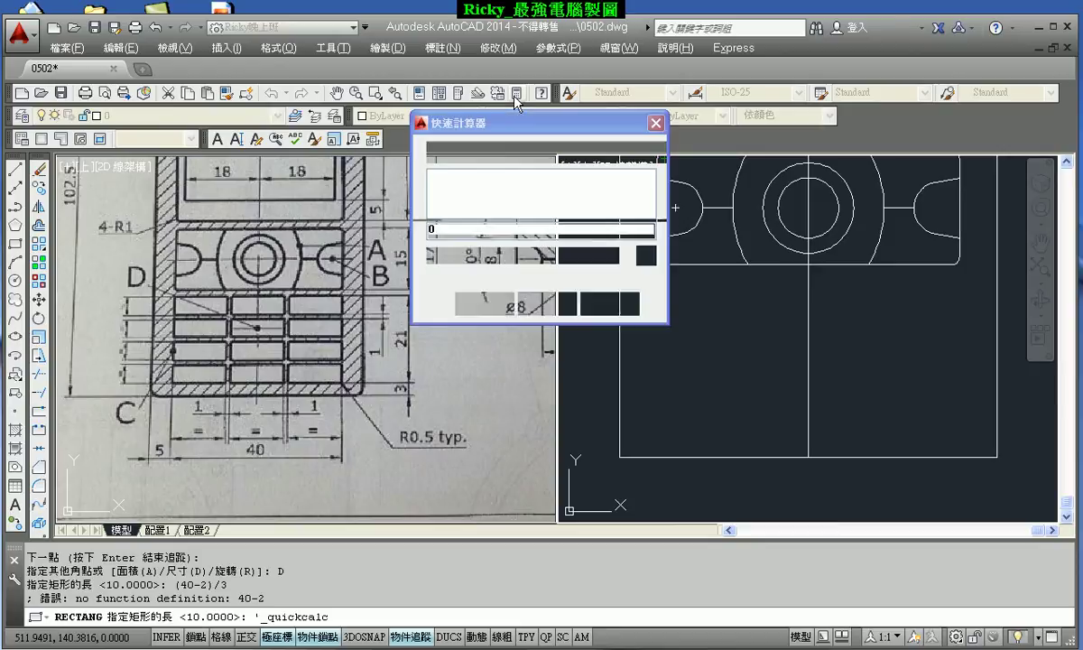
{"action": "left_click", "coordinate": [437, 230]}
{"action": "type", "text": "(40-2)/3"}
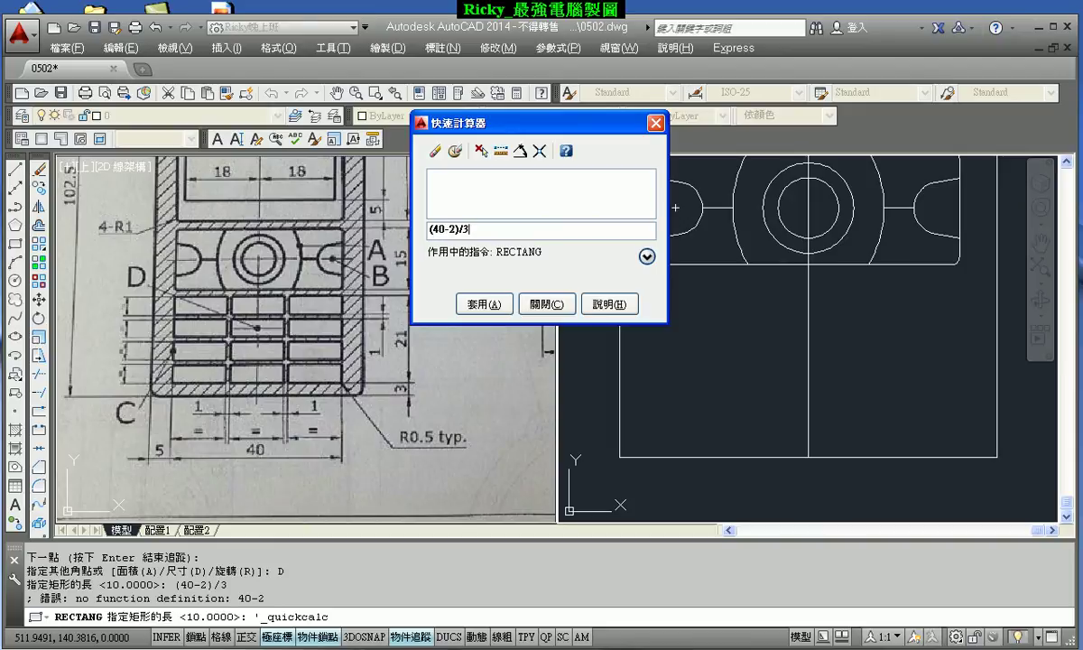
{"action": "key", "text": "Return"}
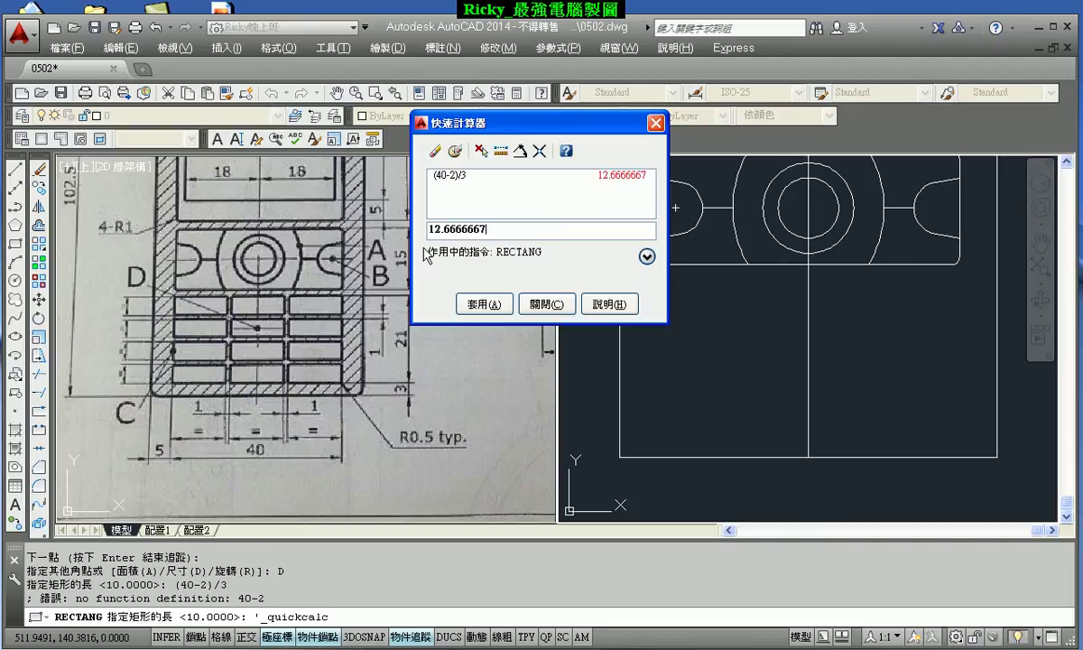
{"action": "left_click", "coordinate": [487, 305]}
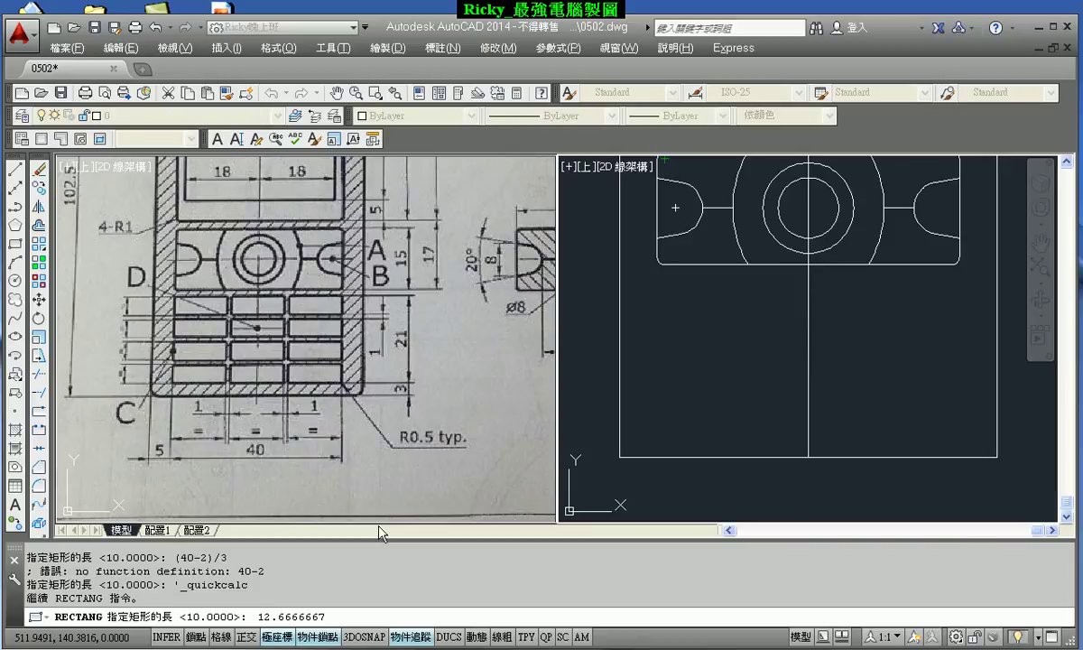
{"action": "key", "text": "Return"}
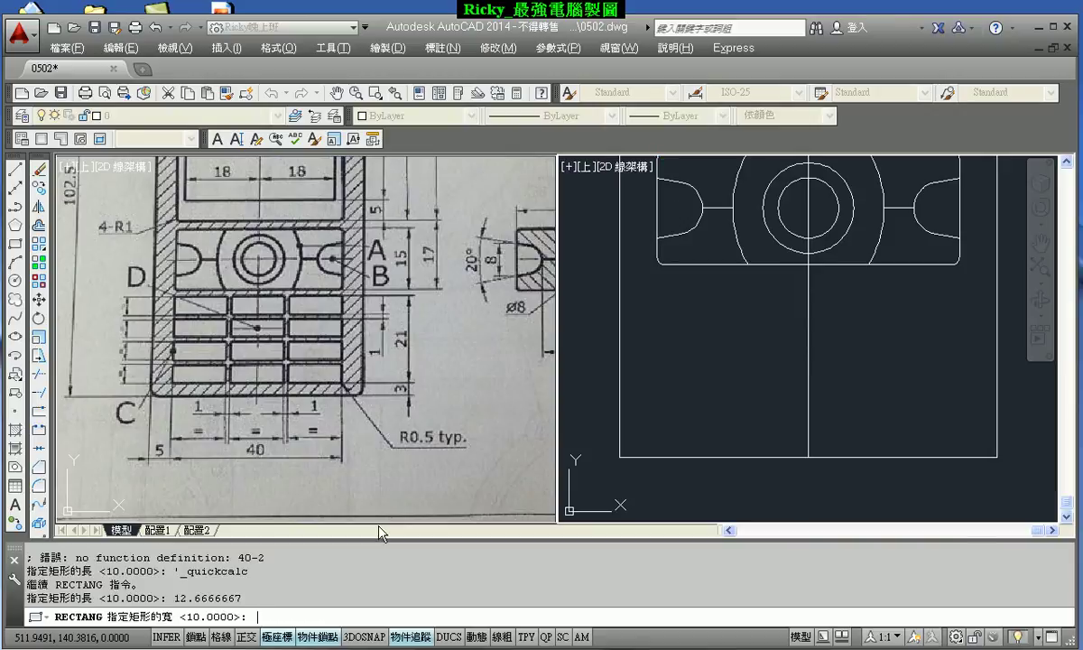
- Evaluate (21-3)/4 in QuickCalc and apply 4.5 as the key width
{"action": "left_click", "coordinate": [517, 93]}
{"action": "double_click", "coordinate": [454, 228]}
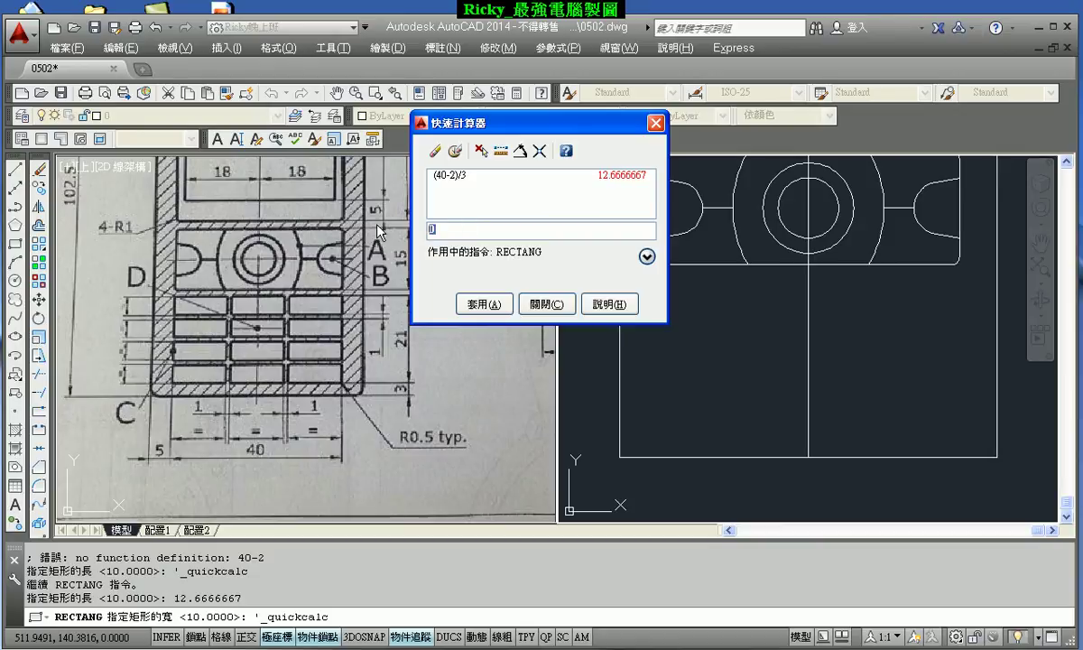
{"action": "type", "text": "0"}
{"action": "key", "text": "Return"}
{"action": "left_click_drag", "start_coordinate": [171, 361], "coordinate": [172, 379]}
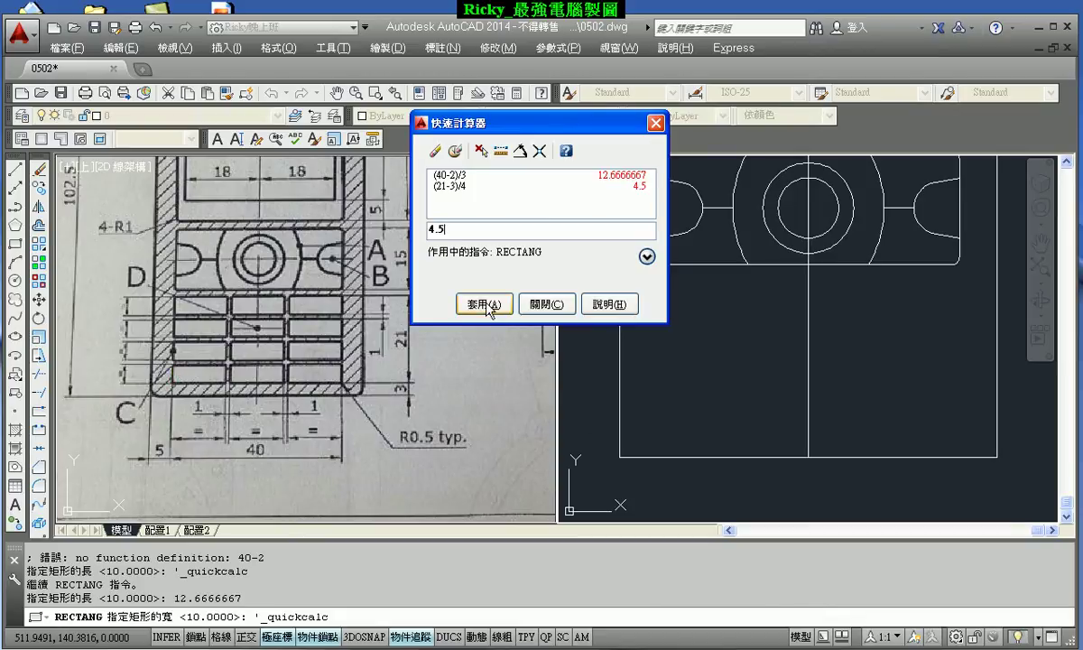
{"action": "left_click", "coordinate": [487, 307]}
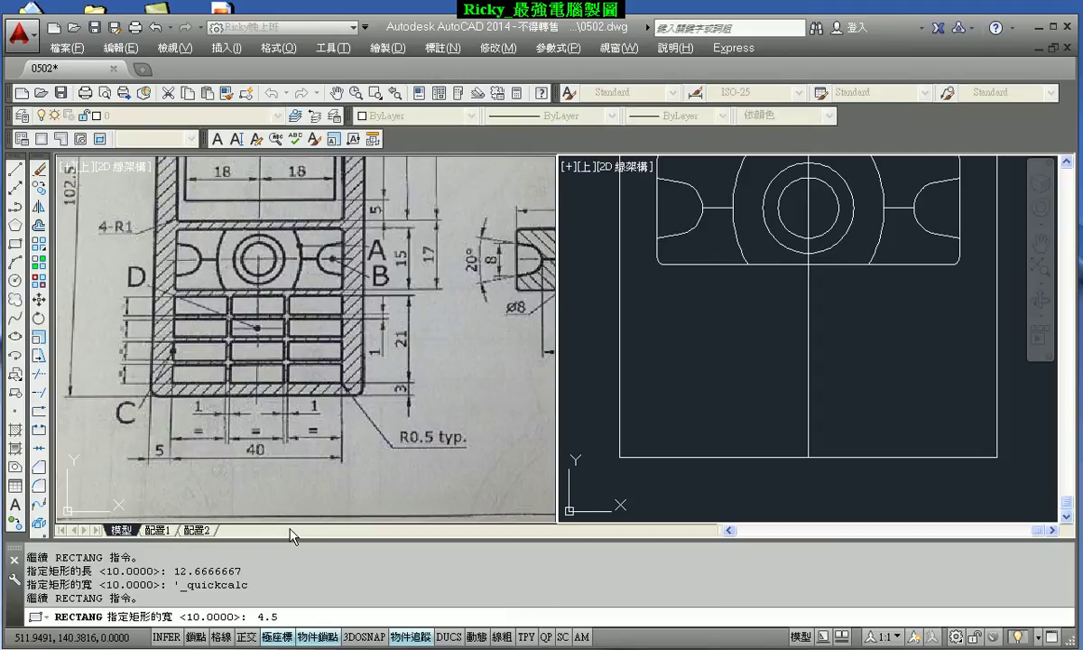
{"action": "key", "text": "Return"}
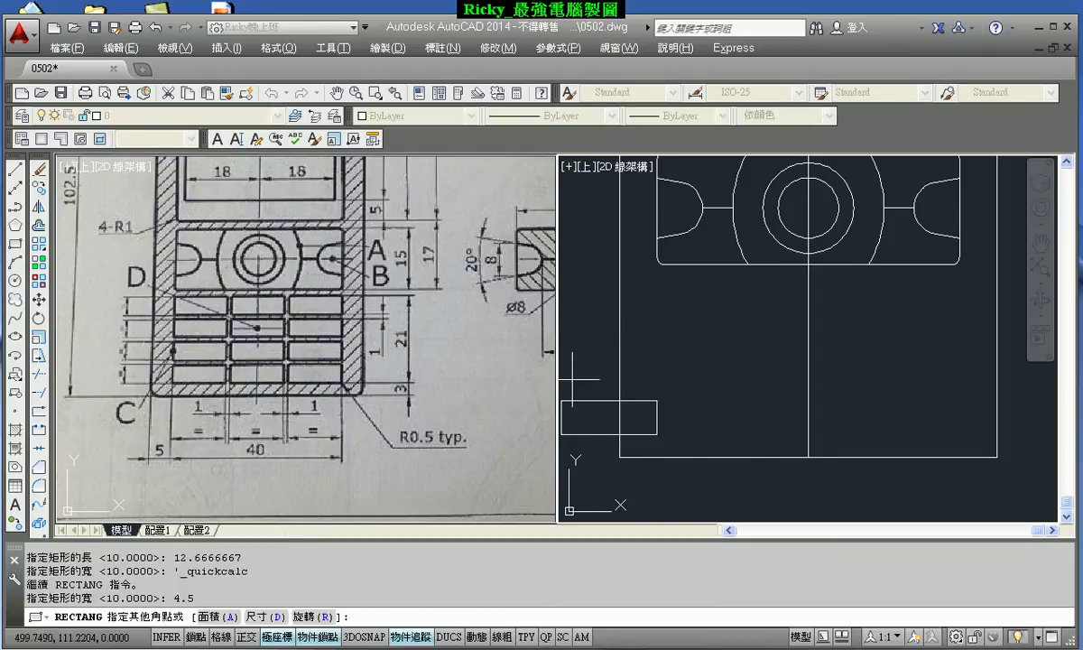
- Place the key rectangle up and right of its corner and zoom in on it
{"action": "left_click", "coordinate": [742, 394]}
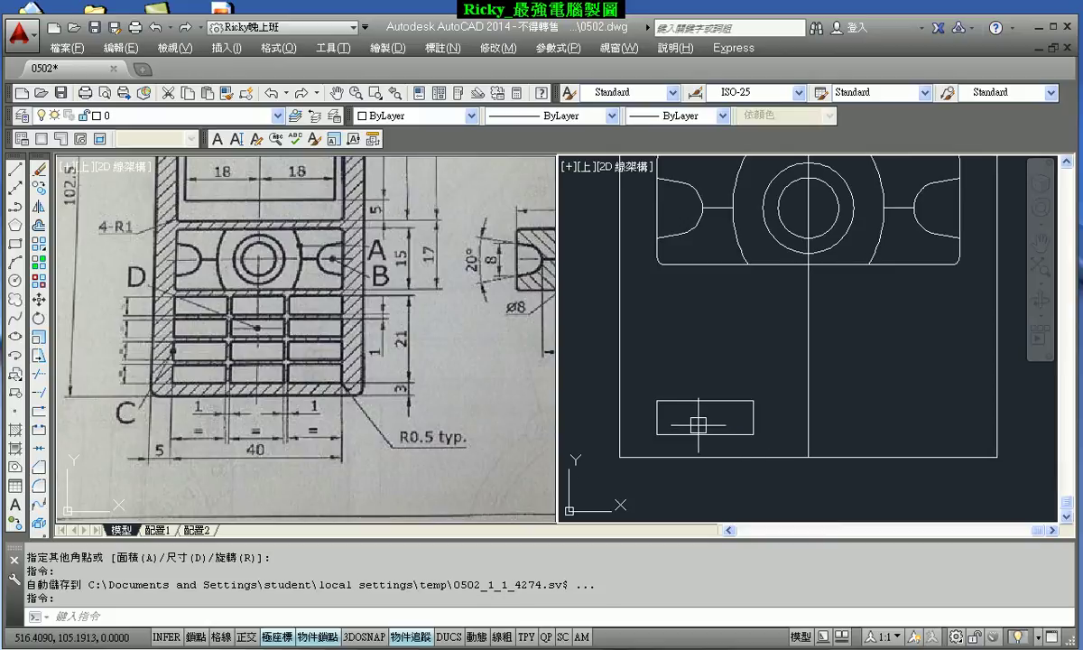
{"action": "scroll", "coordinate": [698, 424], "scroll_direction": "up", "scroll_amount": 2}
{"action": "scroll", "coordinate": [701, 411], "scroll_direction": "up", "scroll_amount": 1}
{"action": "scroll", "coordinate": [716, 361], "scroll_direction": "up", "scroll_amount": 1}
{"action": "middle_click_drag", "start_coordinate": [721, 394], "coordinate": [727, 356]}
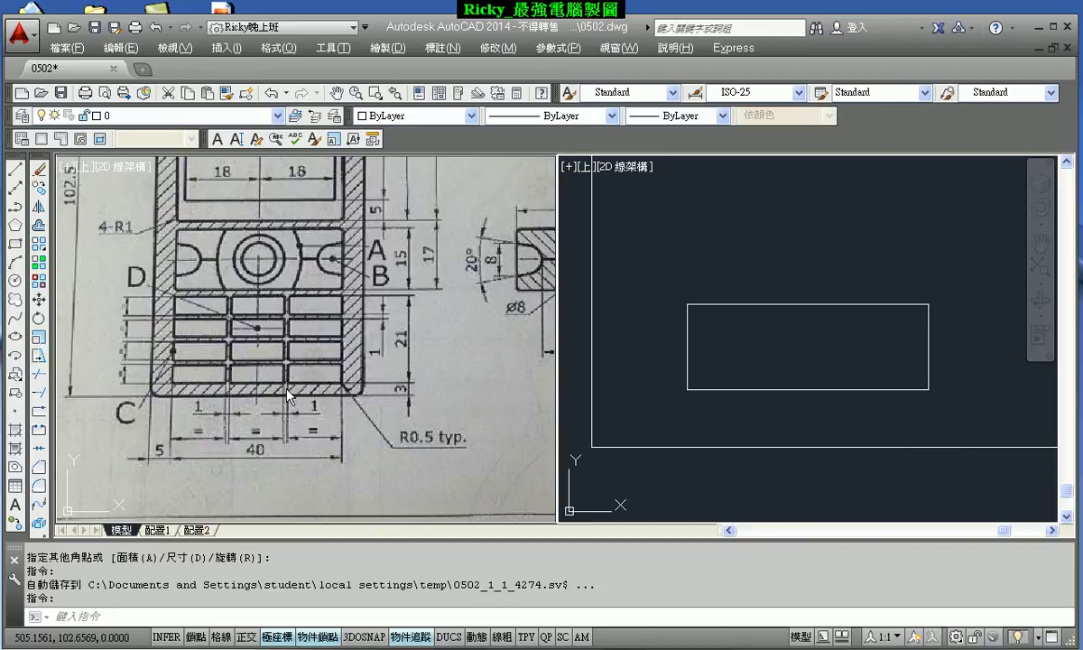
- Place reference points 1 unit beyond the key rectangle's corners
{"action": "left_click", "coordinate": [15, 412]}
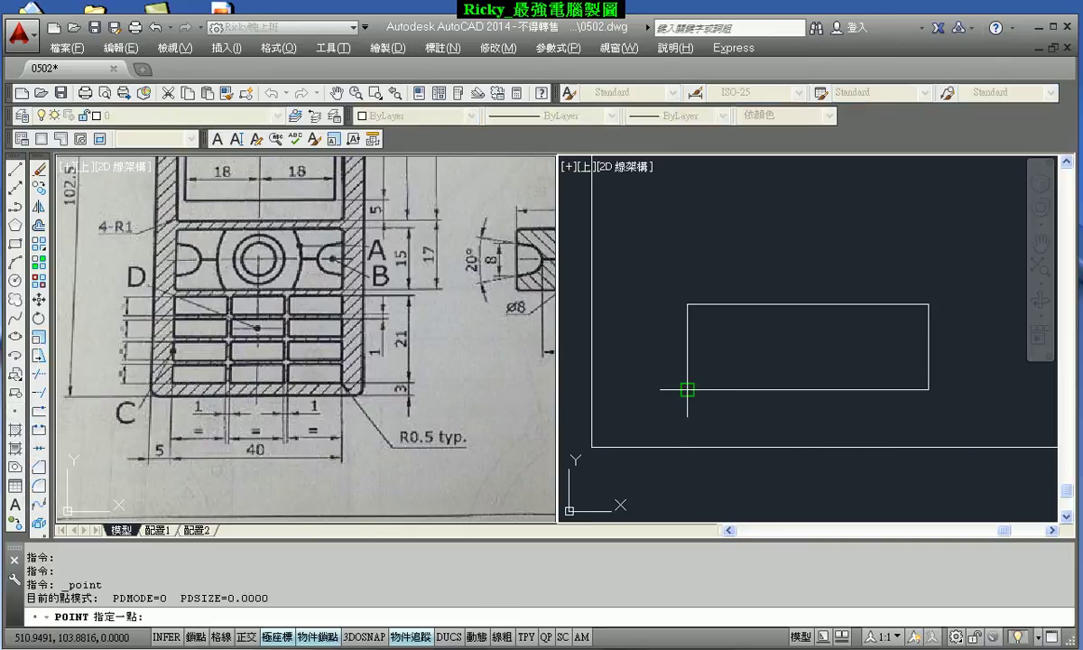
{"action": "scroll", "coordinate": [648, 352], "scroll_direction": "down", "scroll_amount": 2}
{"action": "scroll", "coordinate": [647, 352], "scroll_direction": "up", "scroll_amount": 2}
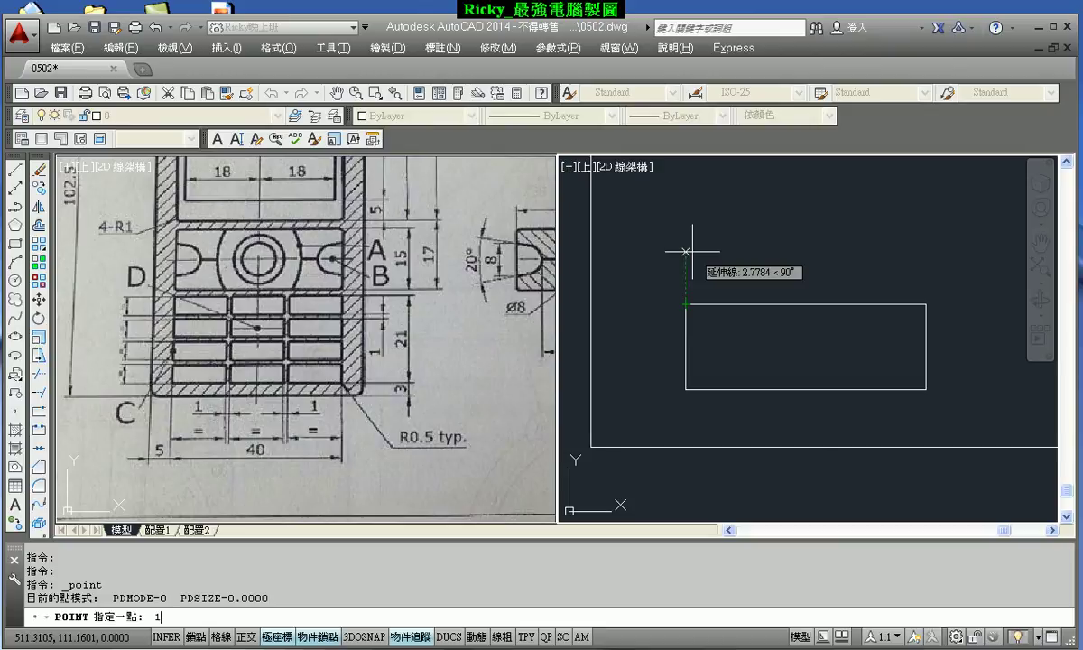
{"action": "key", "text": "Return"}
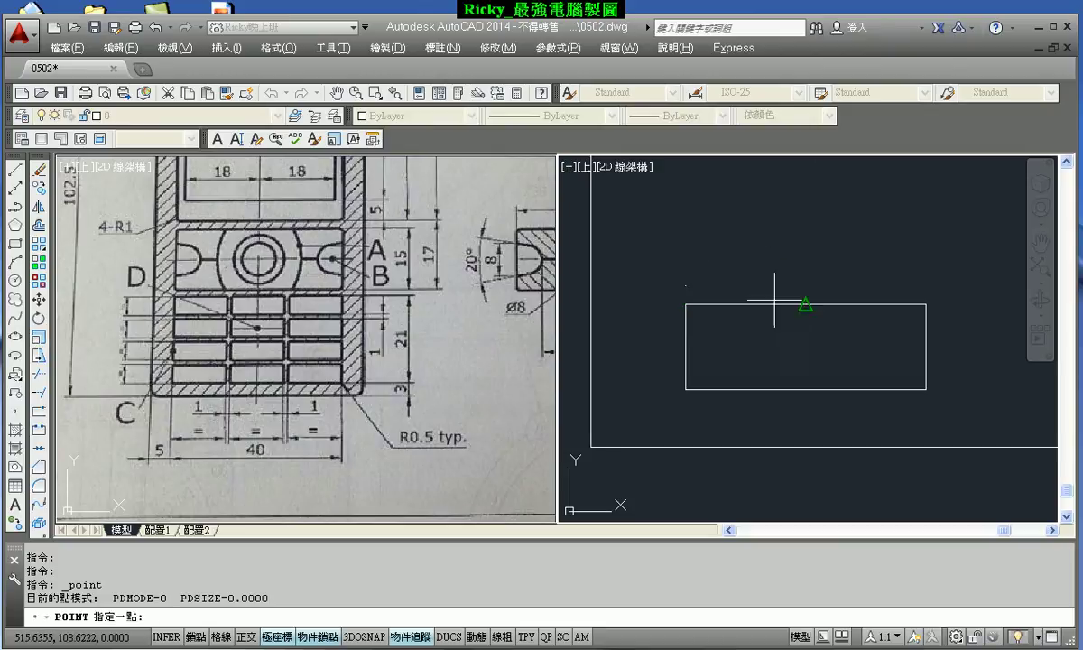
{"action": "middle_click_drag", "start_coordinate": [967, 370], "coordinate": [875, 330]}
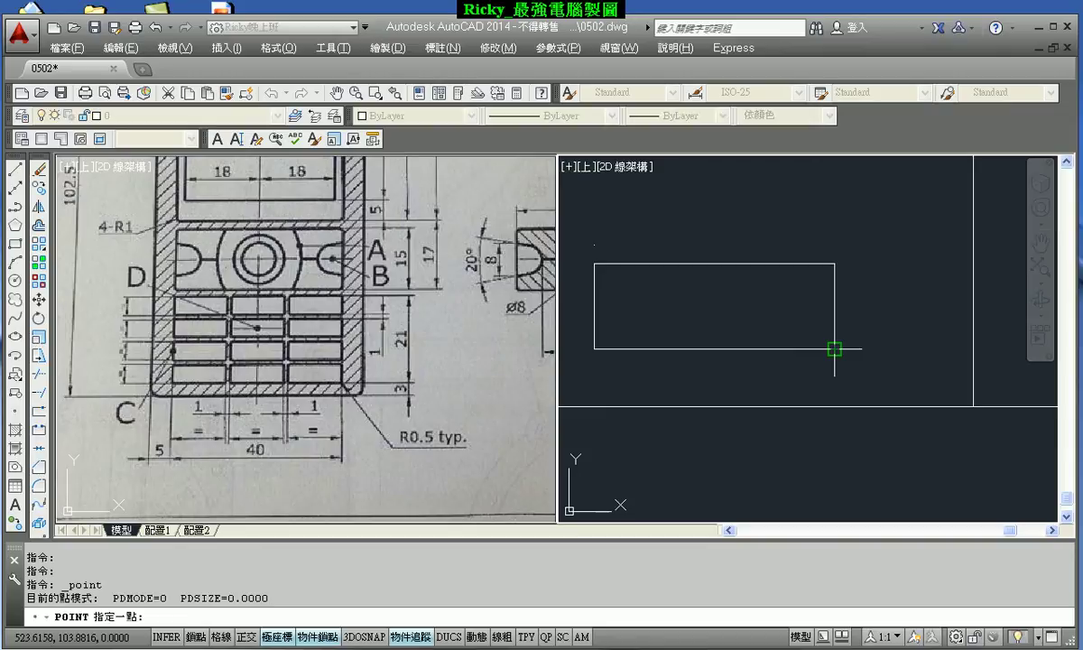
{"action": "type", "text": "1"}
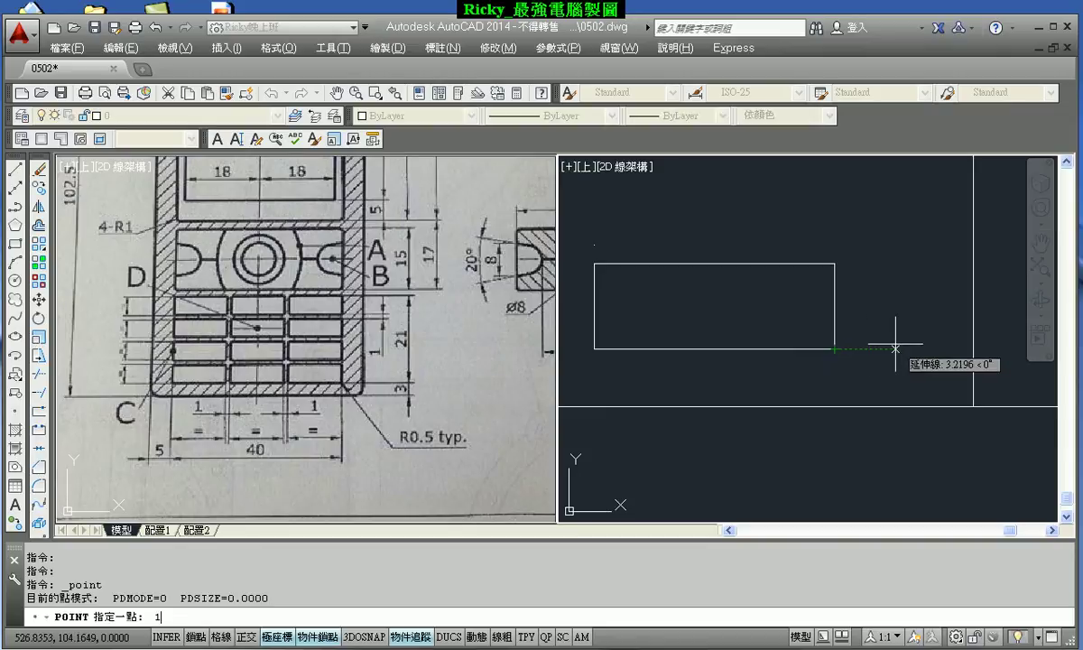
{"action": "middle_click_drag", "start_coordinate": [694, 297], "coordinate": [749, 314]}
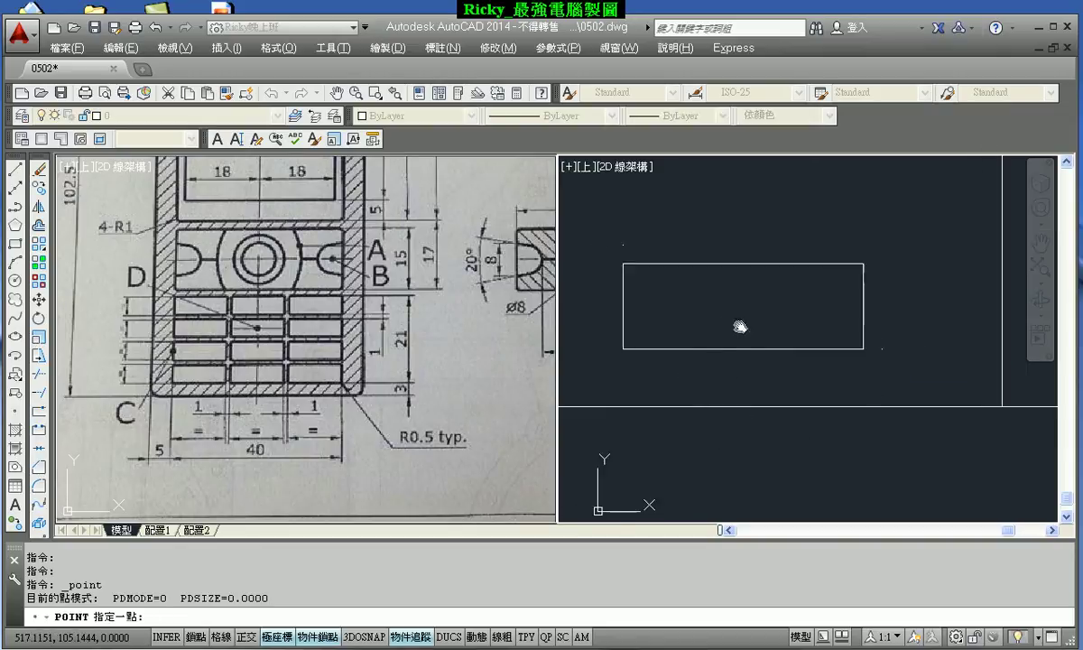
{"action": "key", "text": "Escape"}
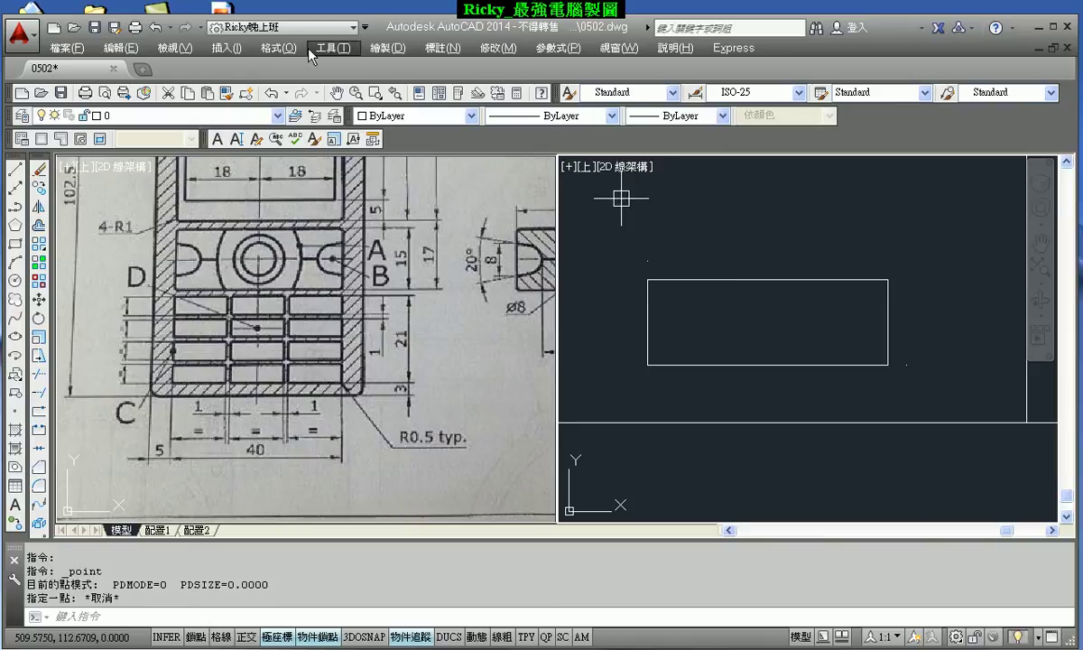
- Set the point display style to X-shaped markers
{"action": "left_click", "coordinate": [278, 50]}
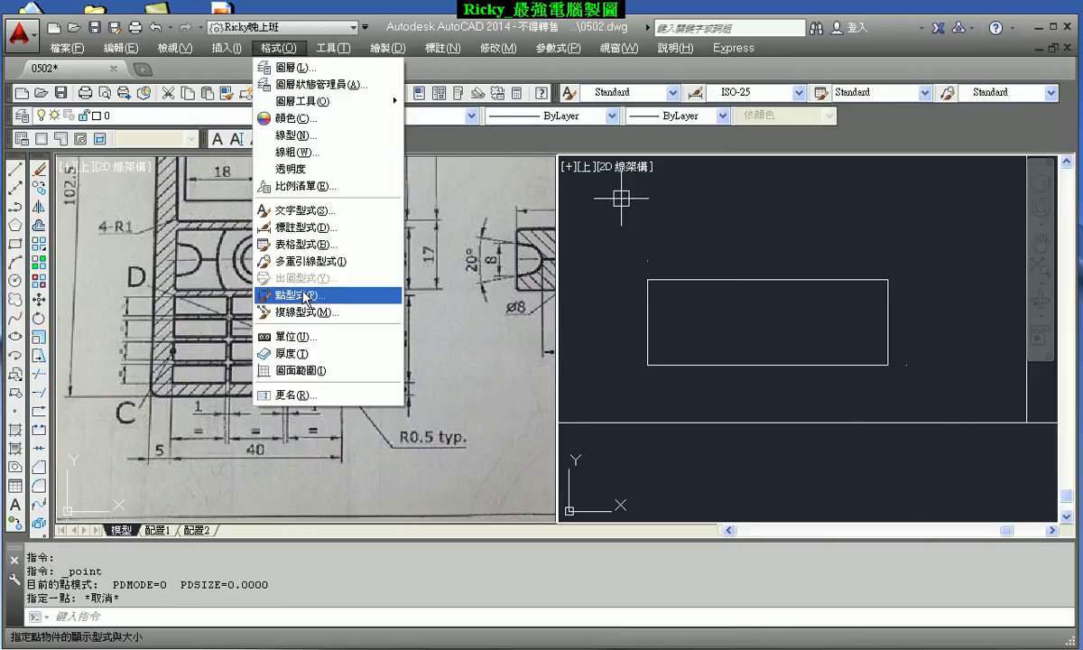
{"action": "left_click", "coordinate": [287, 295]}
{"action": "left_click", "coordinate": [582, 236]}
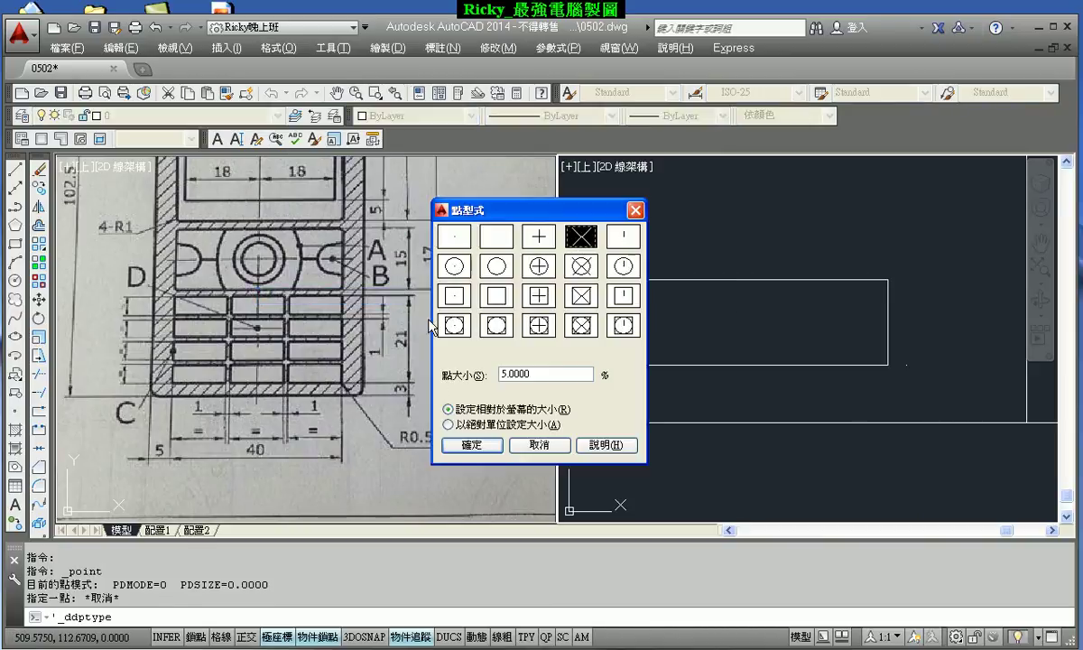
{"action": "left_click", "coordinate": [472, 445]}
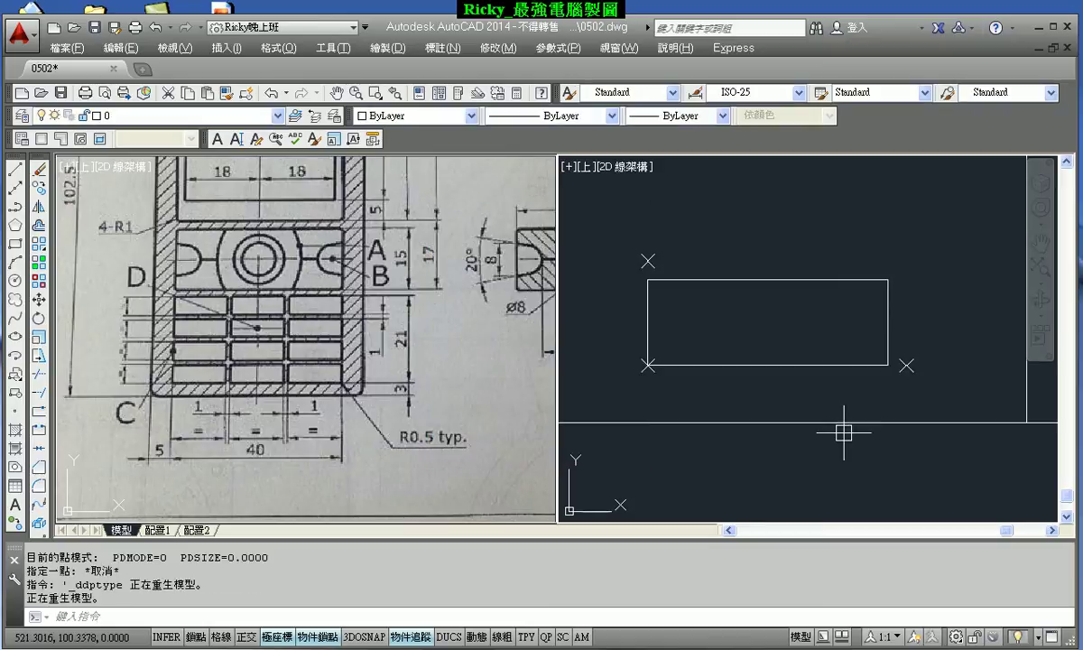
{"action": "left_click", "coordinate": [36, 463]}
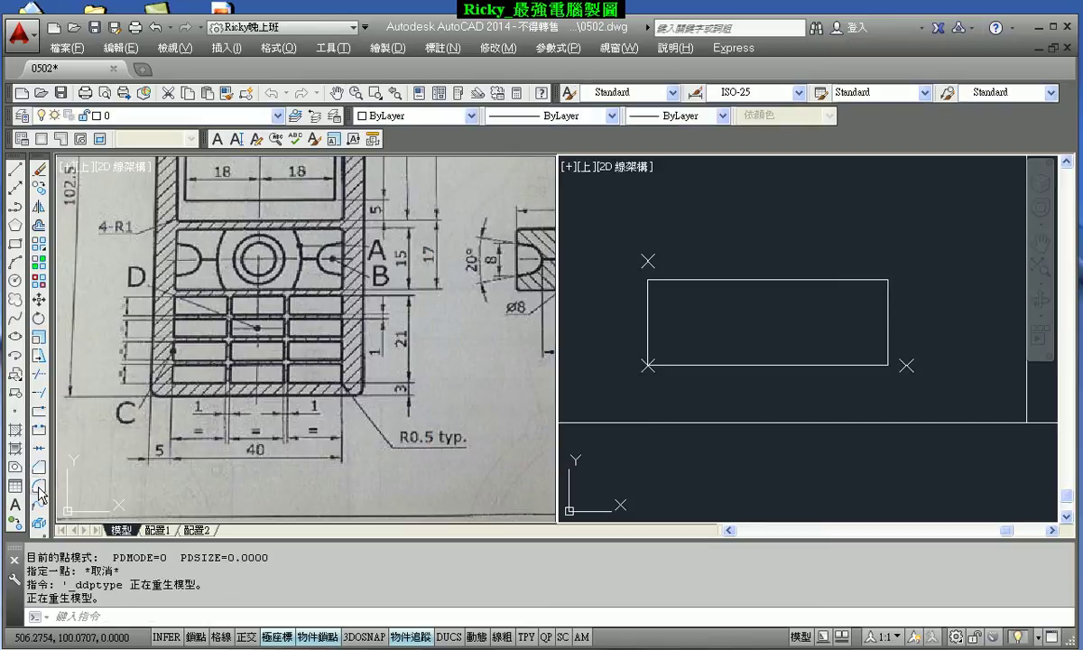
- Fillet all four corners of the key rectangle as a polyline with radius 0.5
{"action": "type", "text": "R"}
{"action": "key", "text": "Return"}
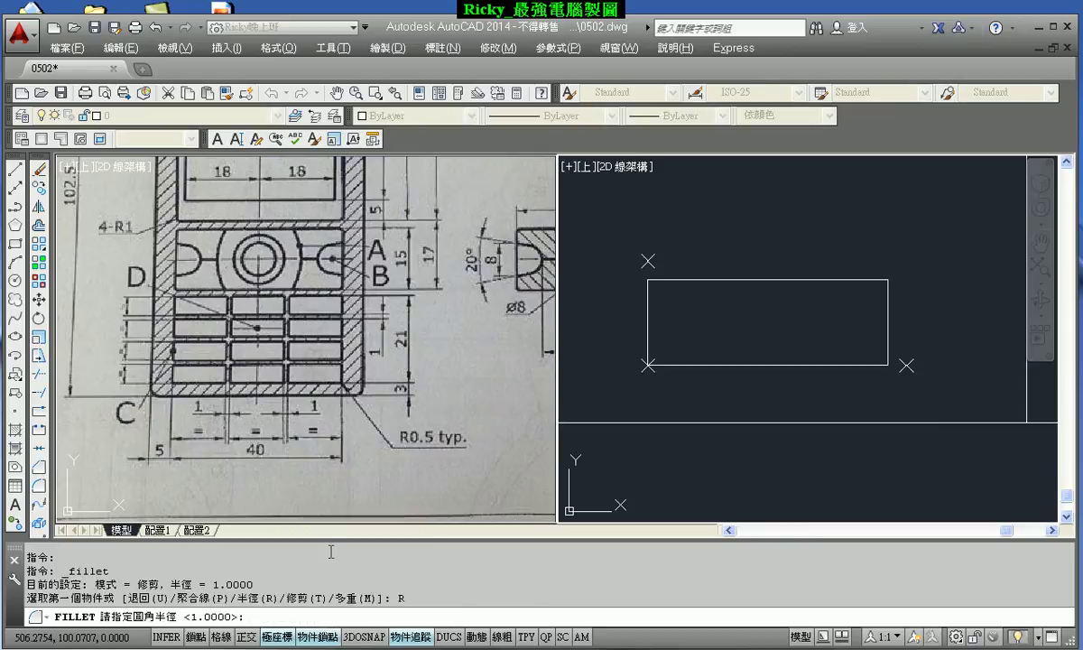
{"action": "key", "text": "Return"}
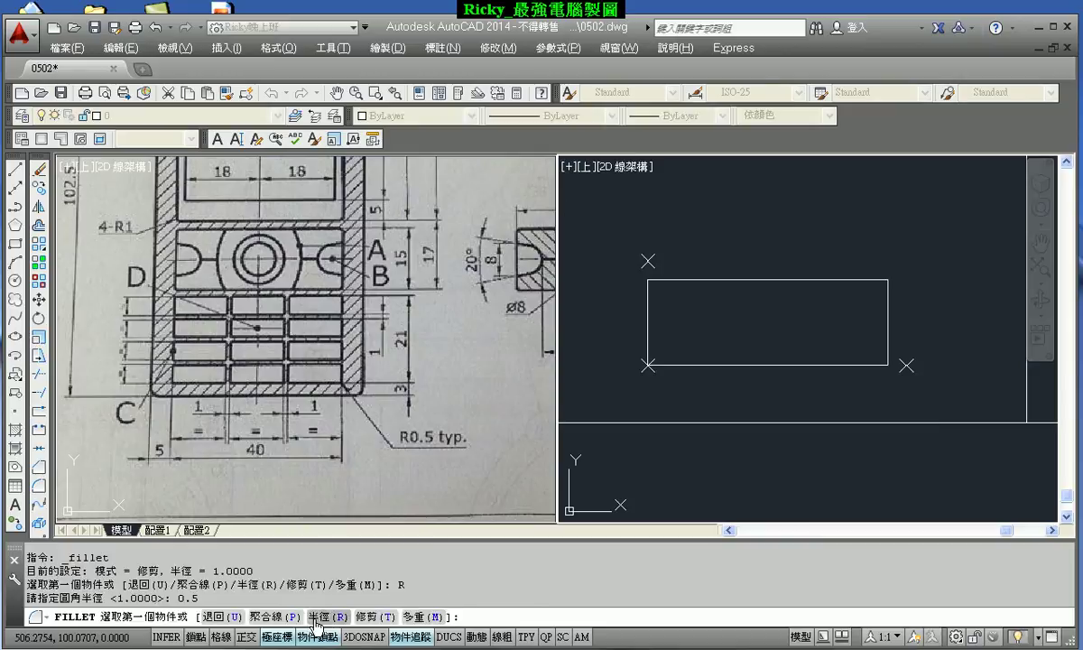
{"action": "left_click", "coordinate": [270, 618]}
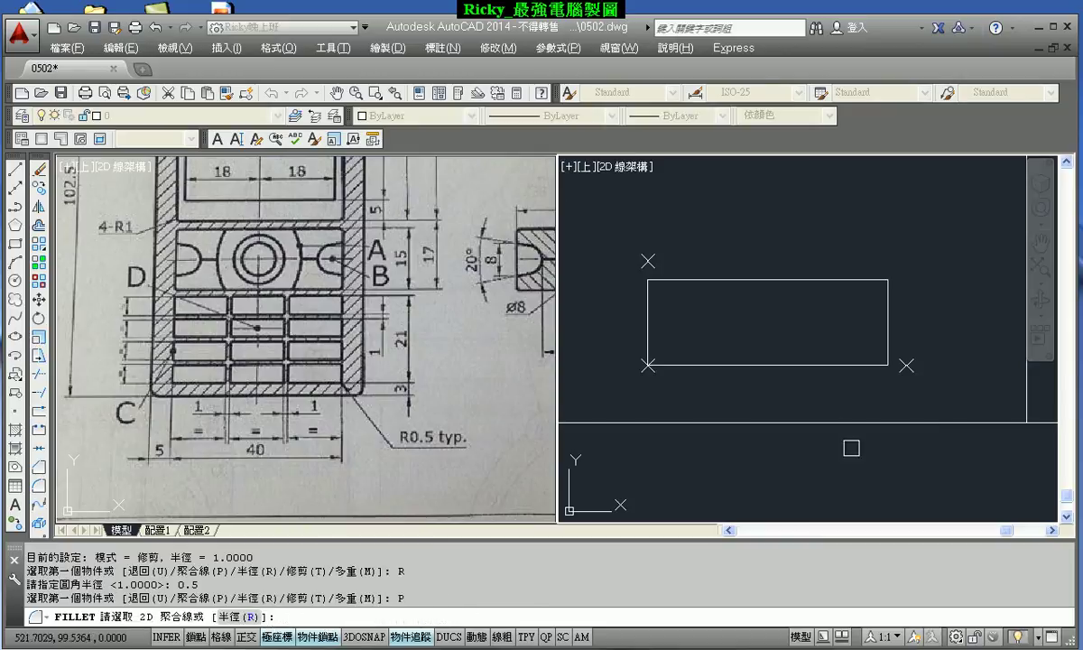
{"action": "left_click", "coordinate": [777, 371]}
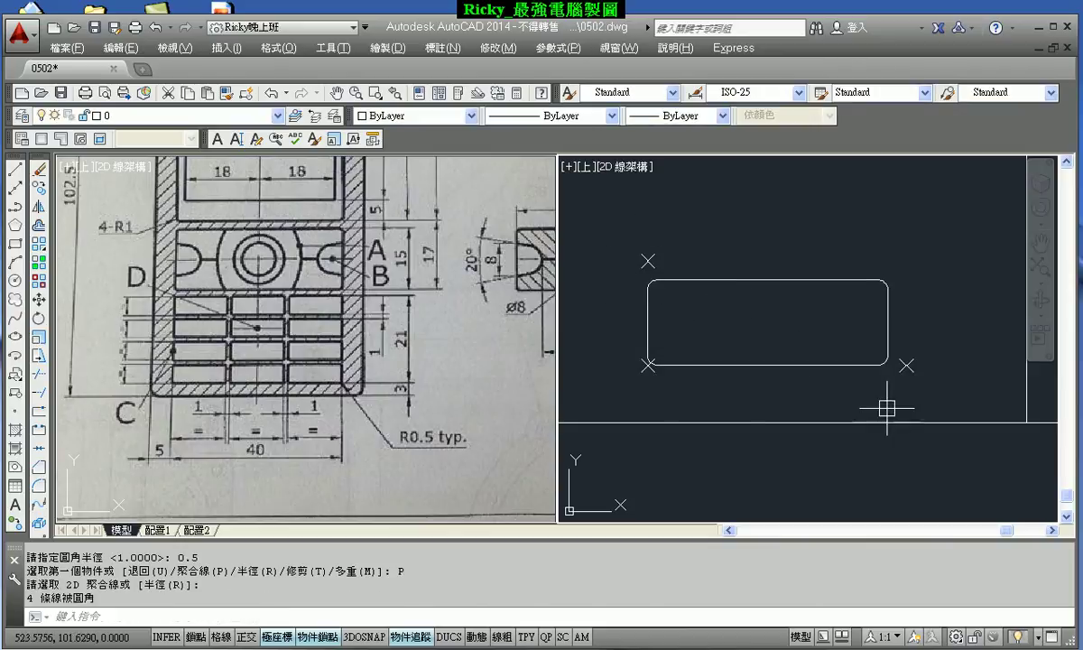
- Pan back to the rounded rectangle and bring up the rectangular Array dialog
{"action": "scroll", "coordinate": [634, 372], "scroll_direction": "up", "scroll_amount": 5}
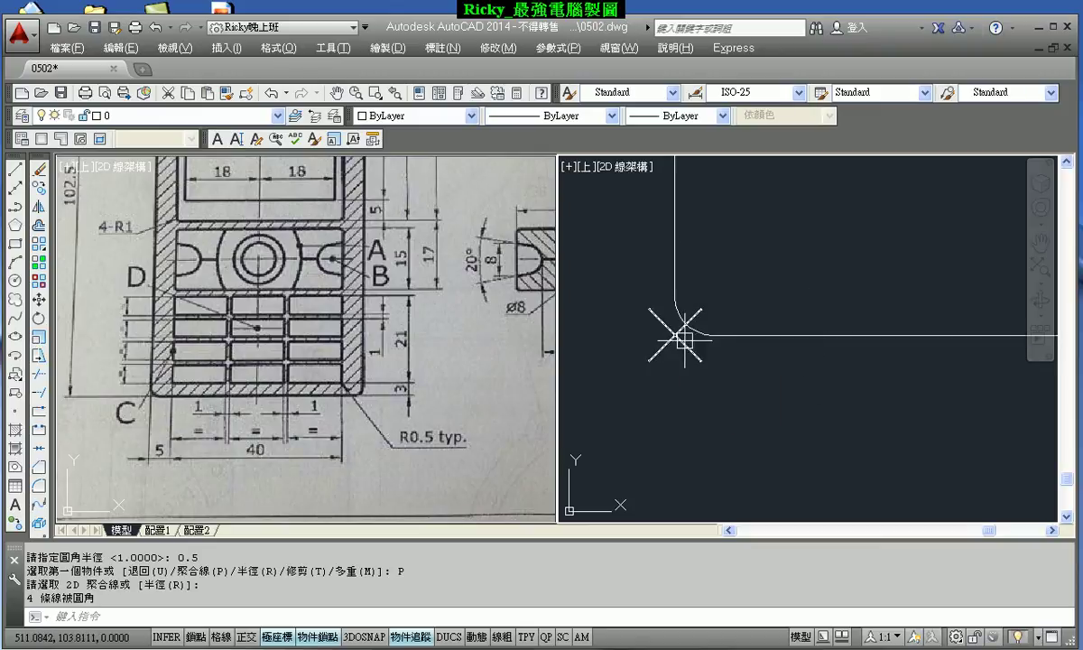
{"action": "scroll", "coordinate": [729, 283], "scroll_direction": "down", "scroll_amount": 5}
{"action": "mouse_move", "coordinate": [798, 271]}
{"action": "middle_mouse_down"}
{"action": "mouse_move", "coordinate": [689, 302]}
{"action": "mouse_move", "coordinate": [702, 316]}
{"action": "middle_mouse_up"}
{"action": "scroll", "coordinate": [695, 298], "scroll_direction": "down", "scroll_amount": 2}
{"action": "middle_click_drag", "start_coordinate": [696, 277], "coordinate": [677, 314]}
{"action": "scroll", "coordinate": [678, 325], "scroll_direction": "up", "scroll_amount": 2}
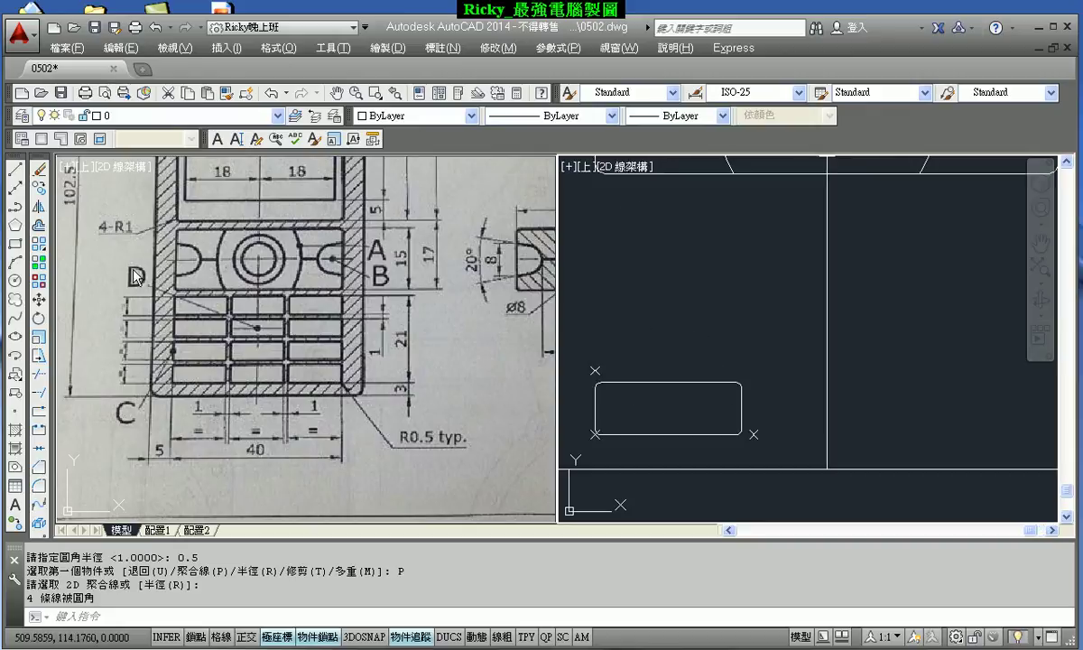
{"action": "left_click", "coordinate": [39, 244]}
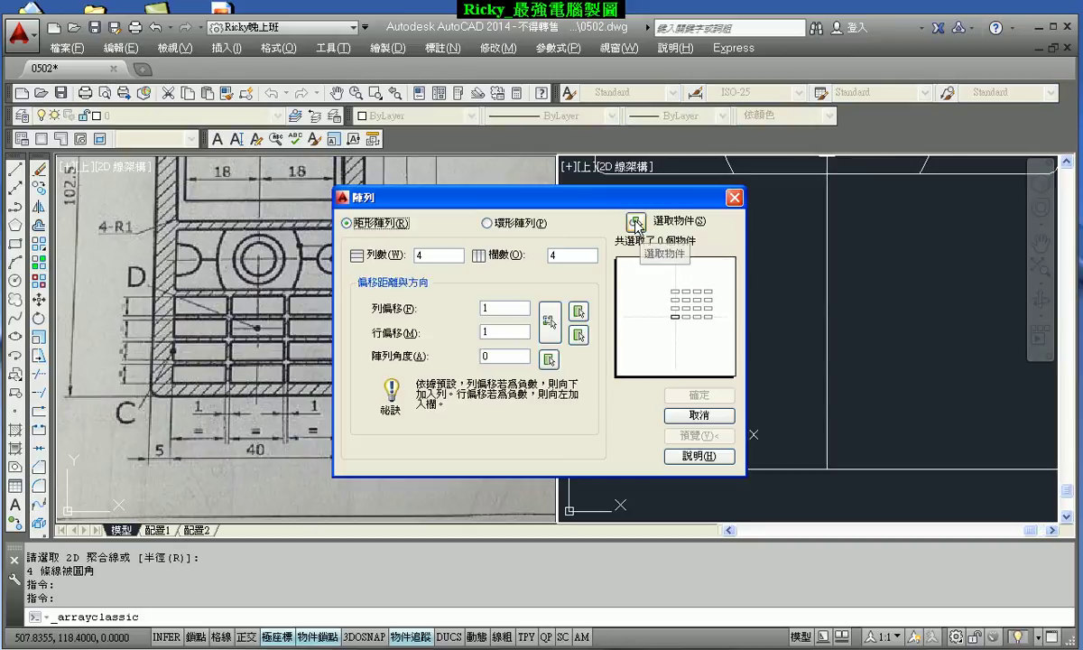
- Select the rounded key rectangle for the array and set 4 rows and 3 columns
{"action": "left_click", "coordinate": [636, 222]}
{"action": "left_click", "coordinate": [691, 381]}
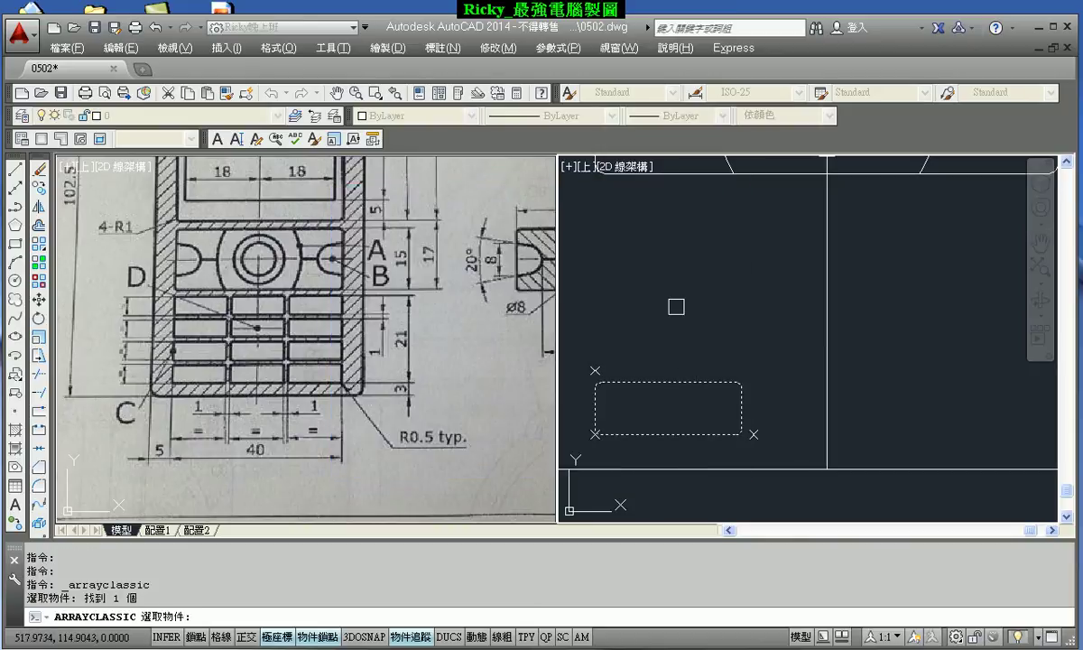
{"action": "key", "text": "Return"}
{"action": "left_click_drag", "start_coordinate": [415, 199], "coordinate": [557, 172]}
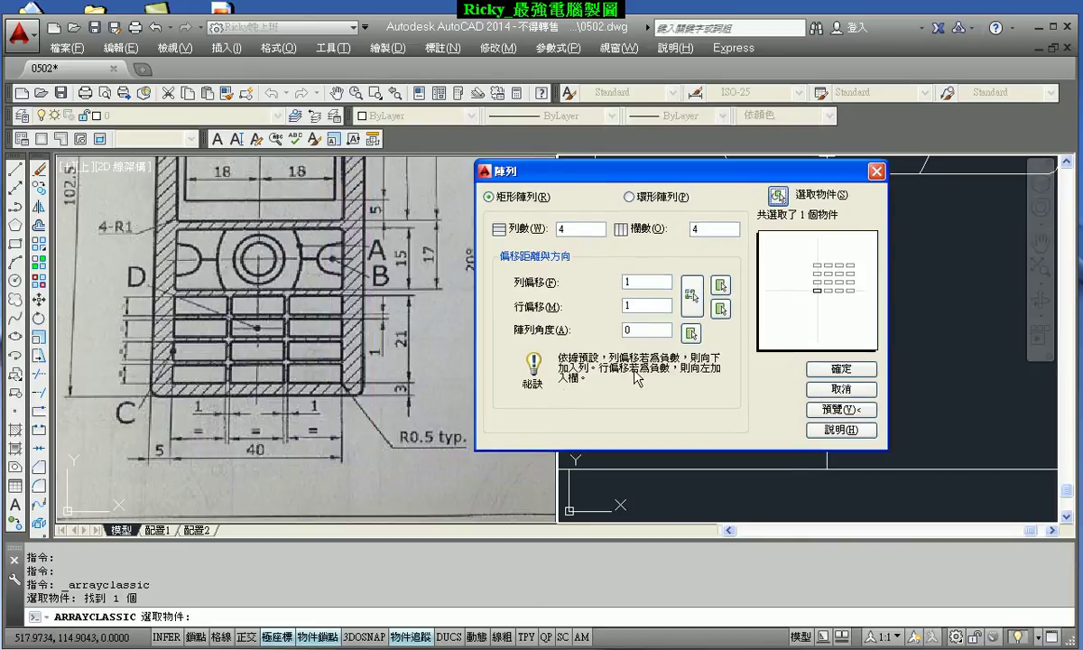
{"action": "double_click", "coordinate": [583, 233]}
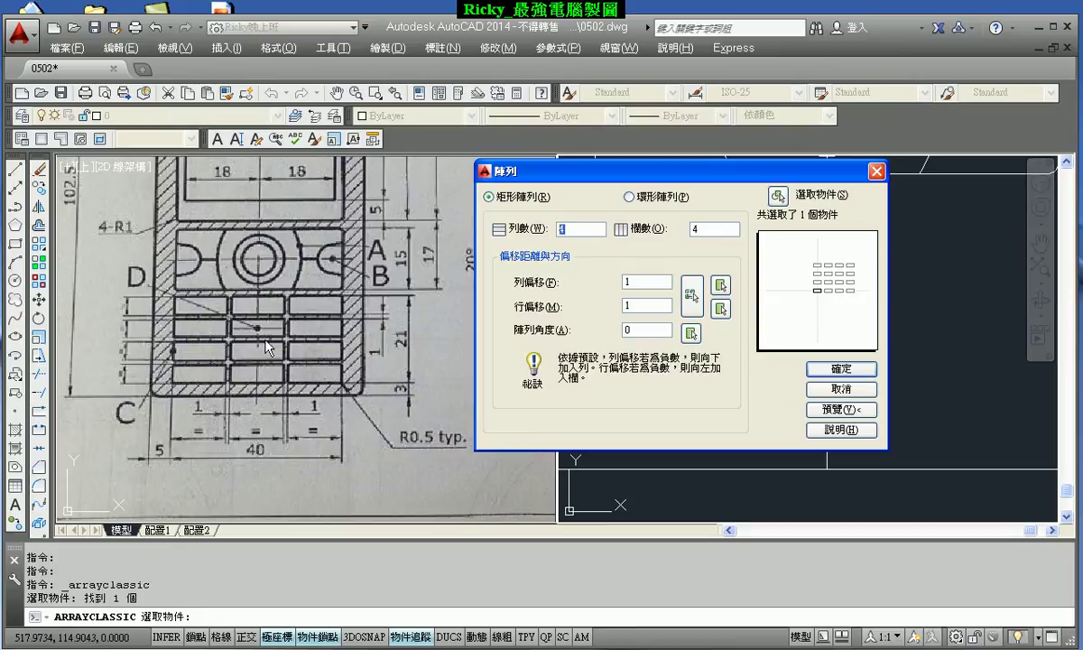
{"action": "key", "text": "Tab"}
{"action": "type", "text": "3"}
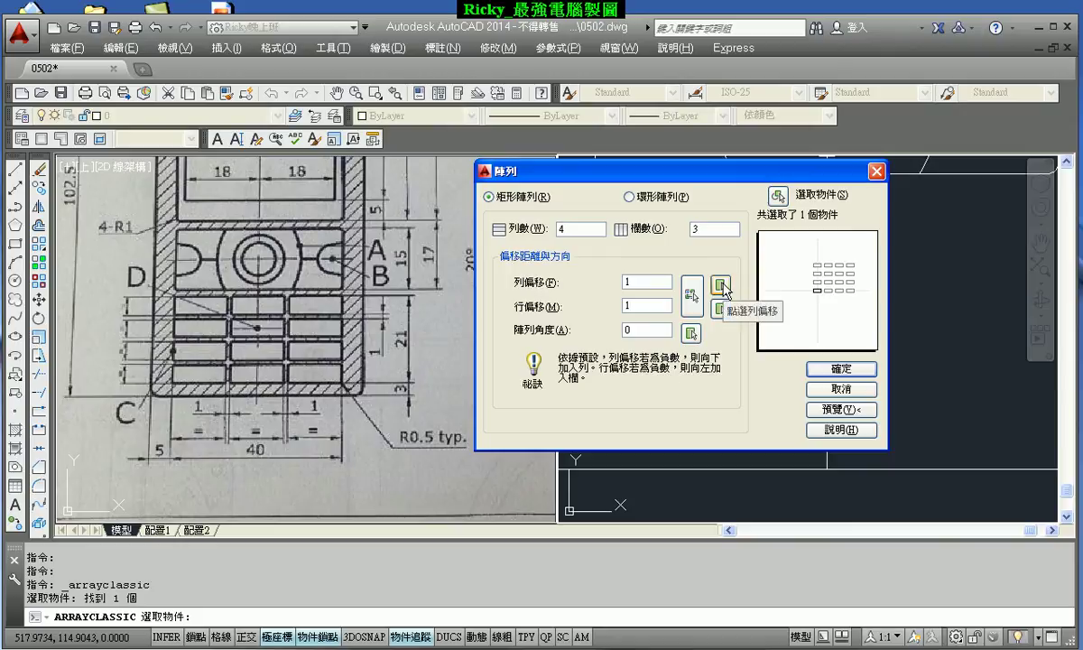
- Pick a 5.5 row offset and 13.6667 column offset from the drawing, then create the array
{"action": "left_click", "coordinate": [721, 286]}
{"action": "left_click", "coordinate": [596, 433]}
{"action": "scroll", "coordinate": [600, 431], "scroll_direction": "up", "scroll_amount": 2}
{"action": "scroll", "coordinate": [641, 410], "scroll_direction": "up", "scroll_amount": 2}
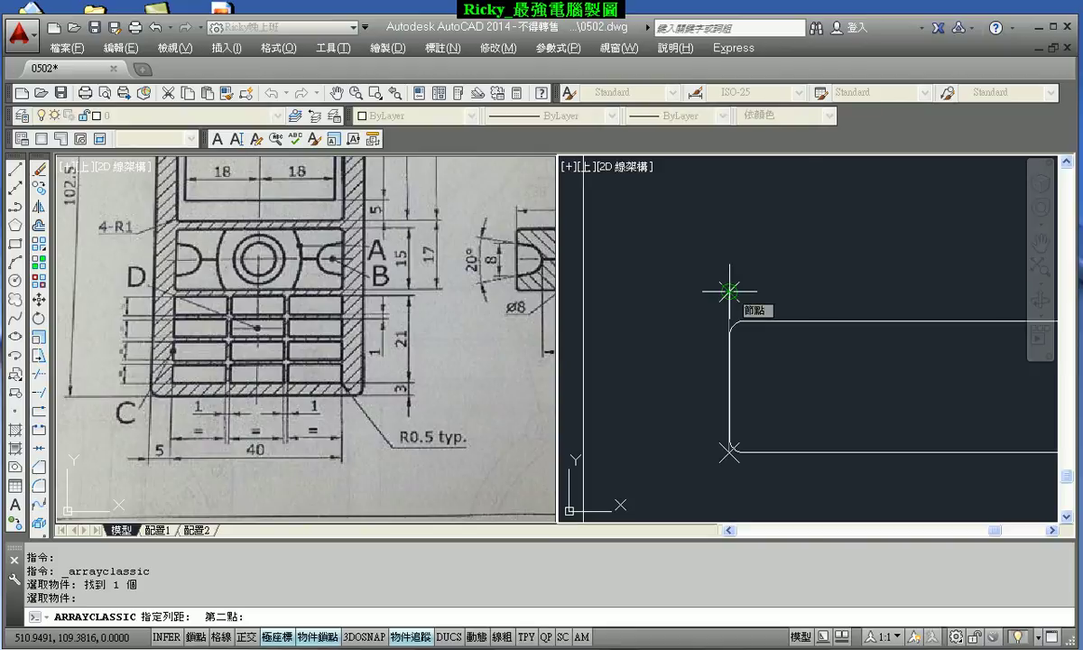
{"action": "left_click", "coordinate": [729, 291]}
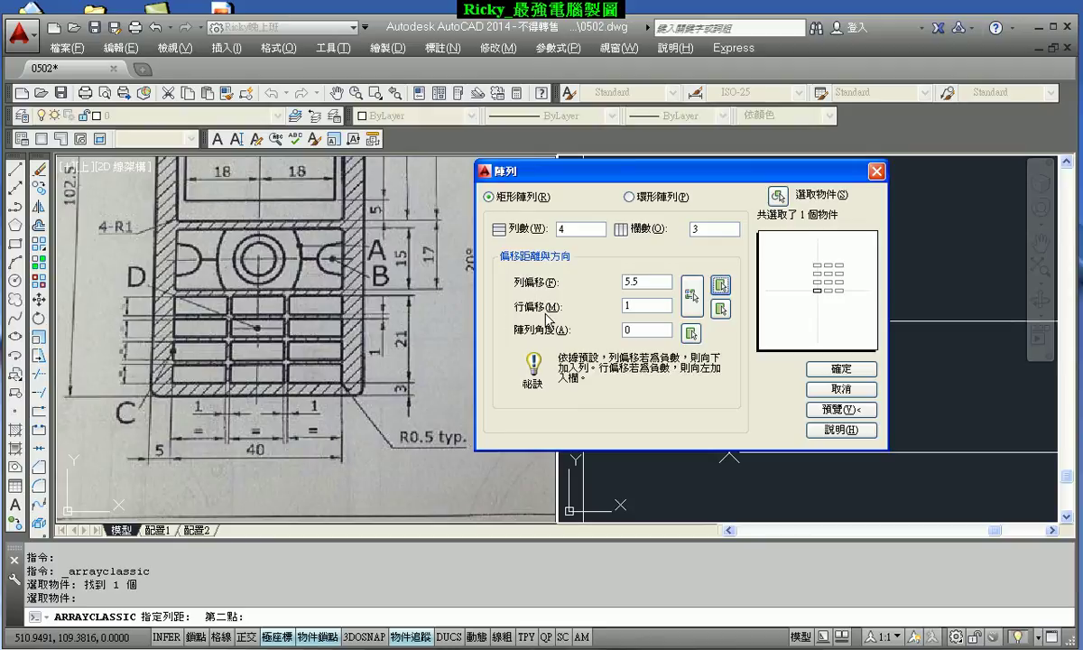
{"action": "left_click", "coordinate": [721, 310]}
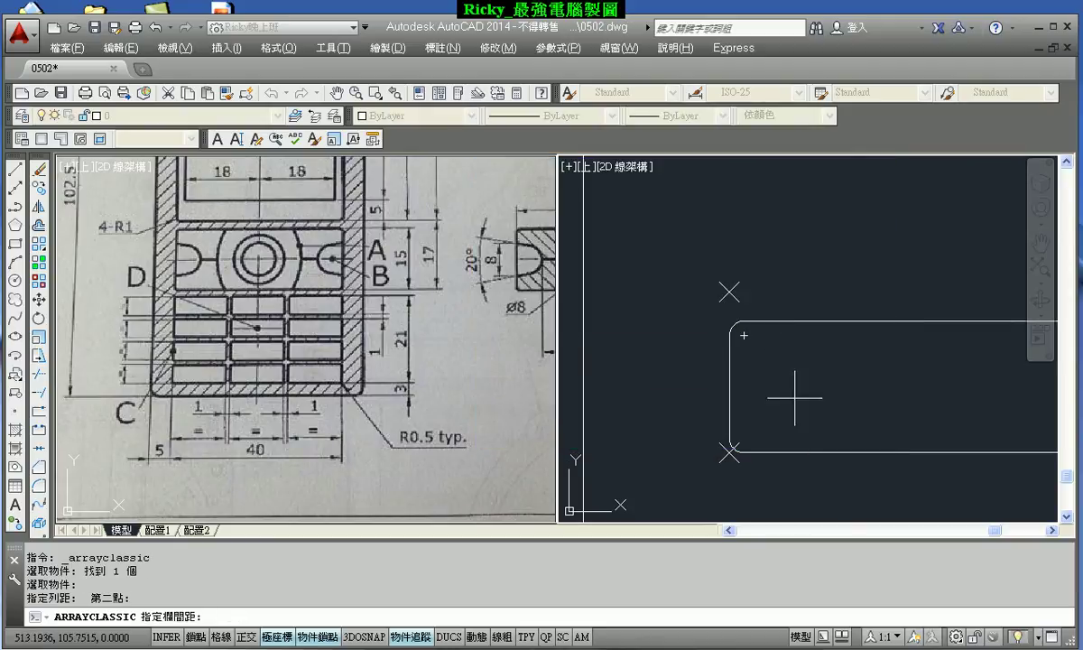
{"action": "left_click", "coordinate": [730, 451]}
{"action": "scroll", "coordinate": [683, 370], "scroll_direction": "down", "scroll_amount": 2}
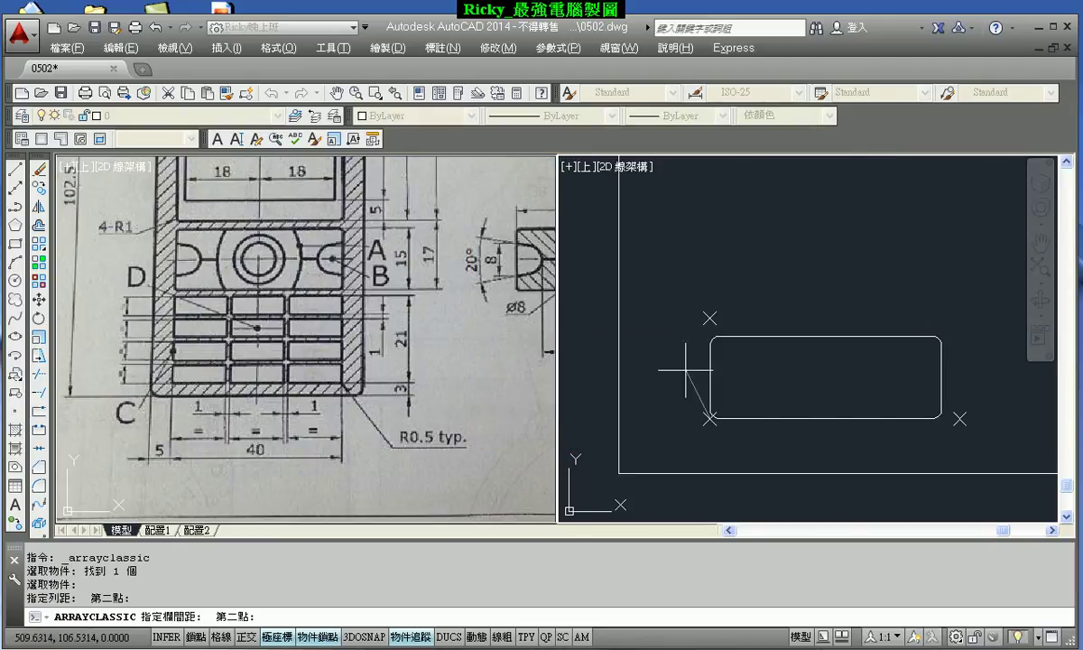
{"action": "left_click", "coordinate": [959, 418]}
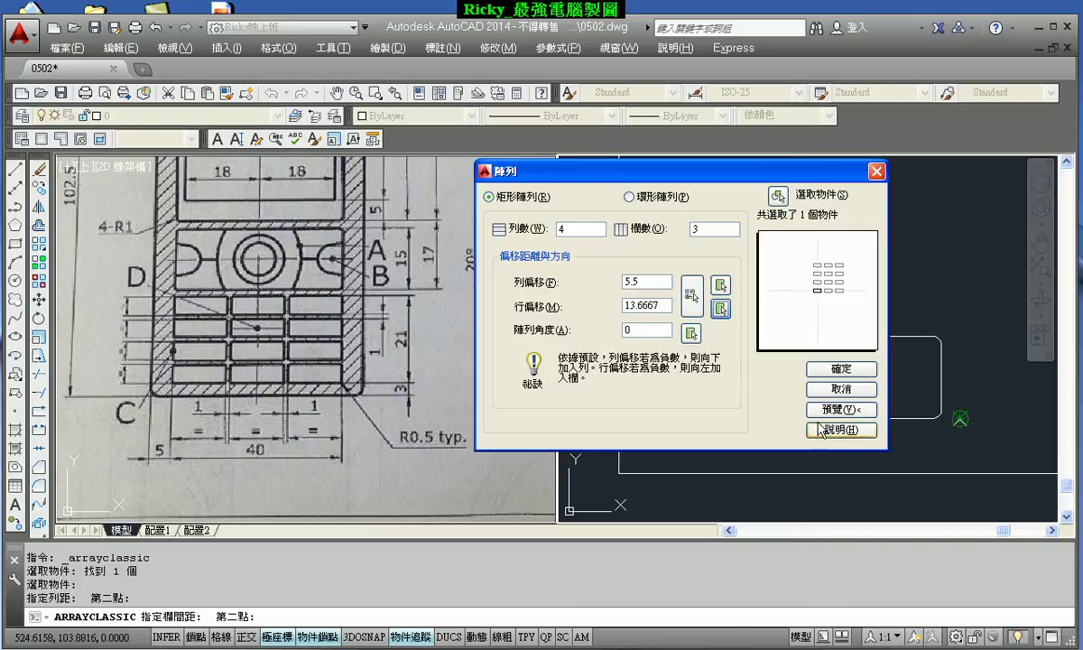
{"action": "left_click", "coordinate": [841, 370]}
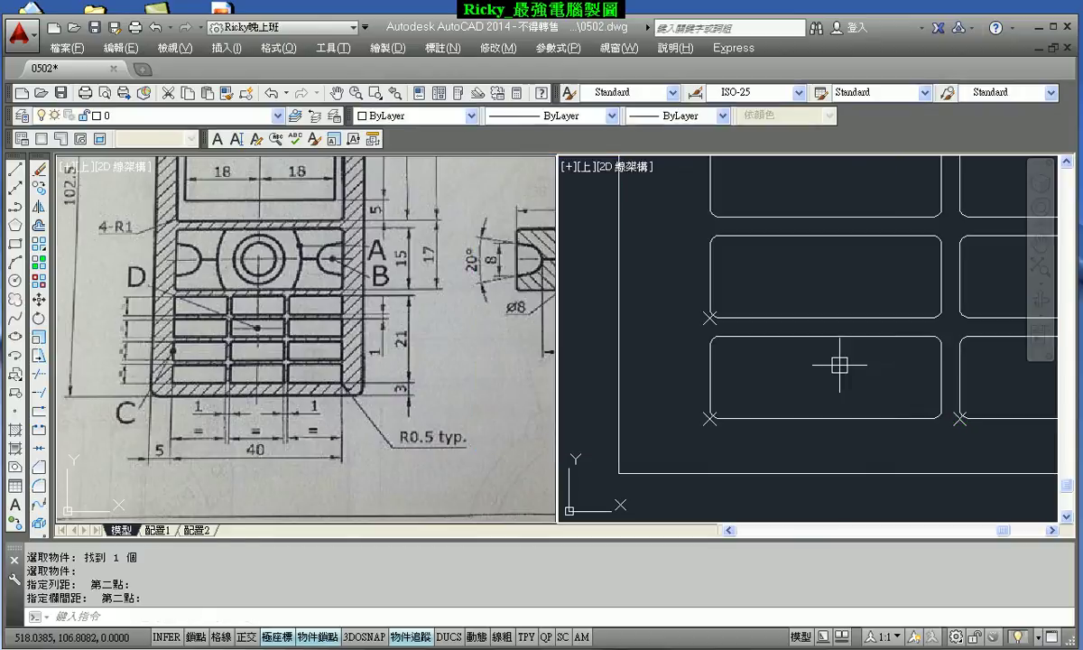
- Window-select and delete the three helper point markers around the key grid
{"action": "left_click", "coordinate": [701, 320]}
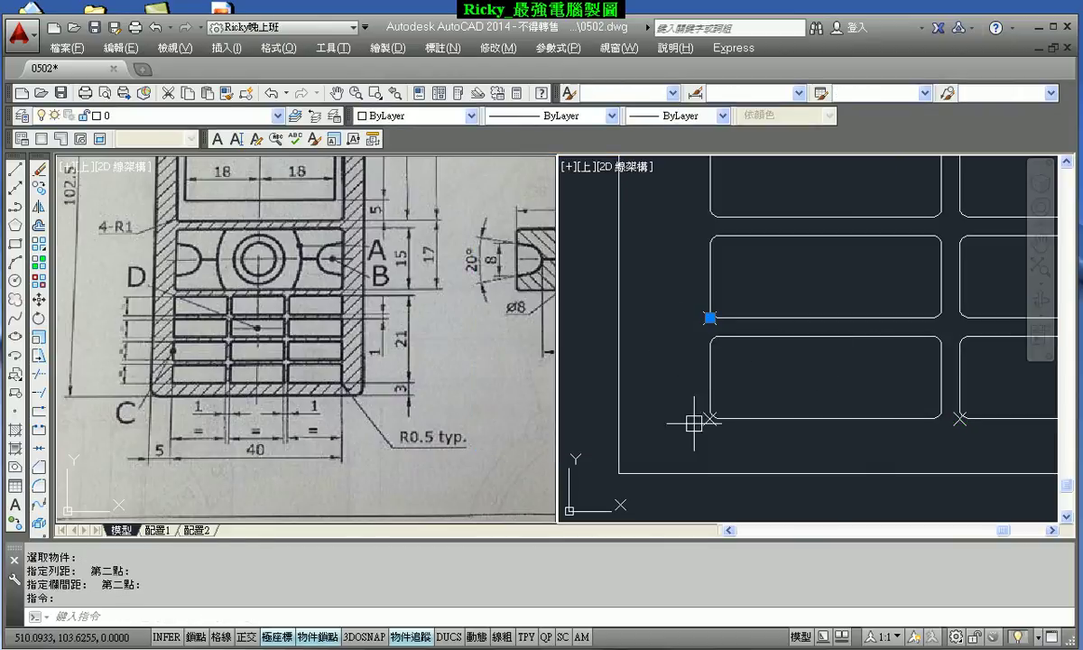
{"action": "left_click", "coordinate": [702, 424]}
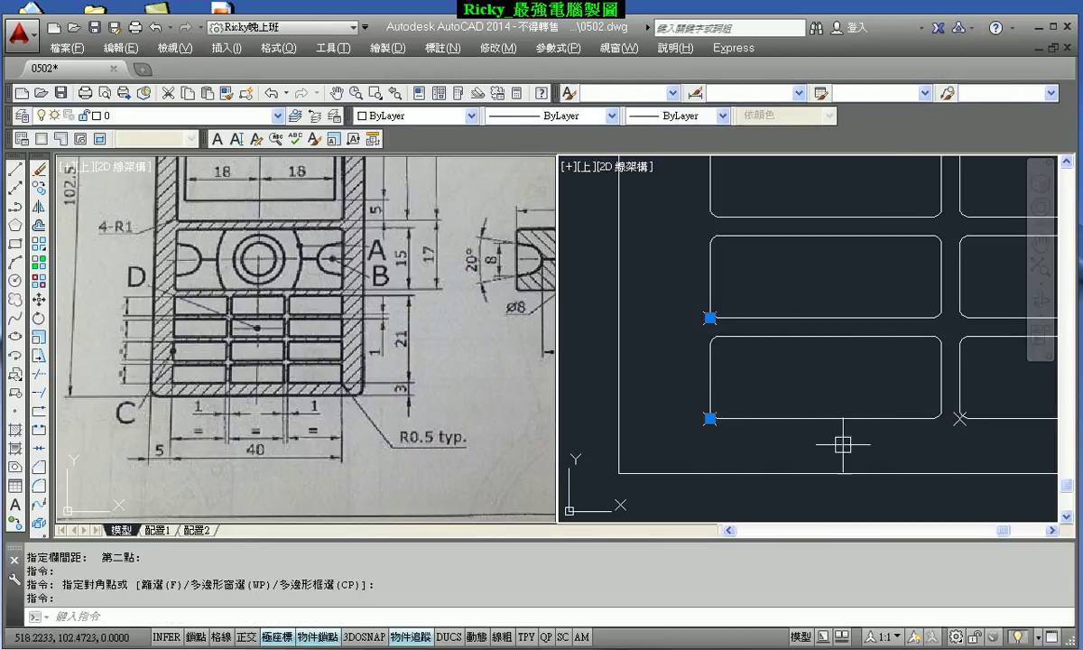
{"action": "left_click", "coordinate": [899, 400]}
{"action": "key", "text": "Delete"}
{"action": "scroll", "coordinate": [703, 350], "scroll_direction": "down", "scroll_amount": 2}
{"action": "scroll", "coordinate": [703, 350], "scroll_direction": "down", "scroll_amount": 3}
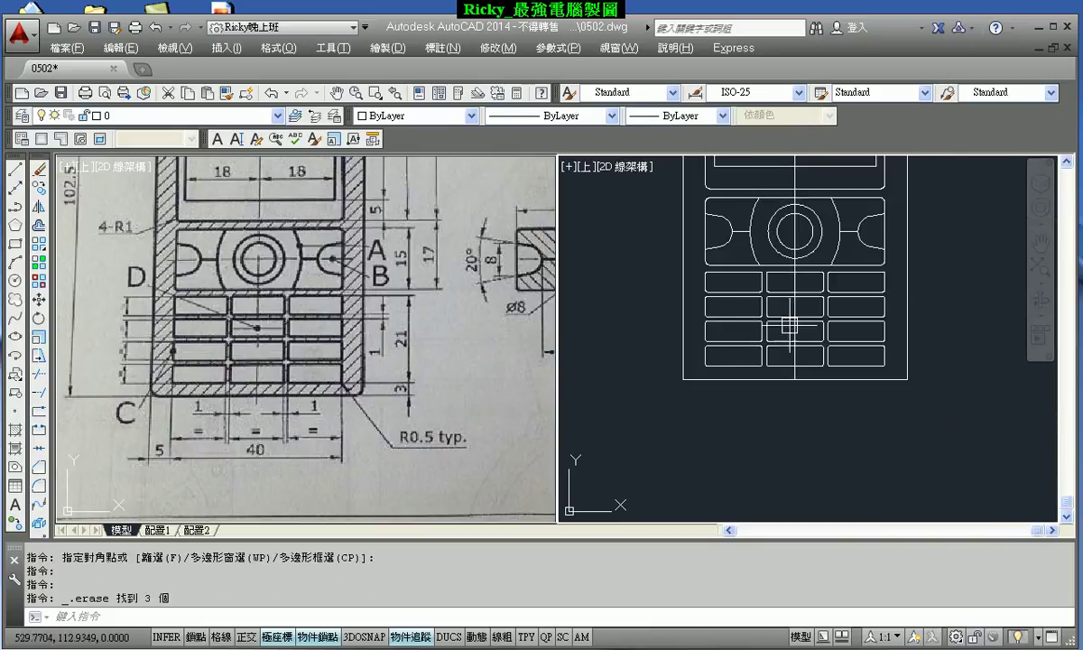
{"action": "middle_click_drag", "start_coordinate": [786, 319], "coordinate": [767, 390]}
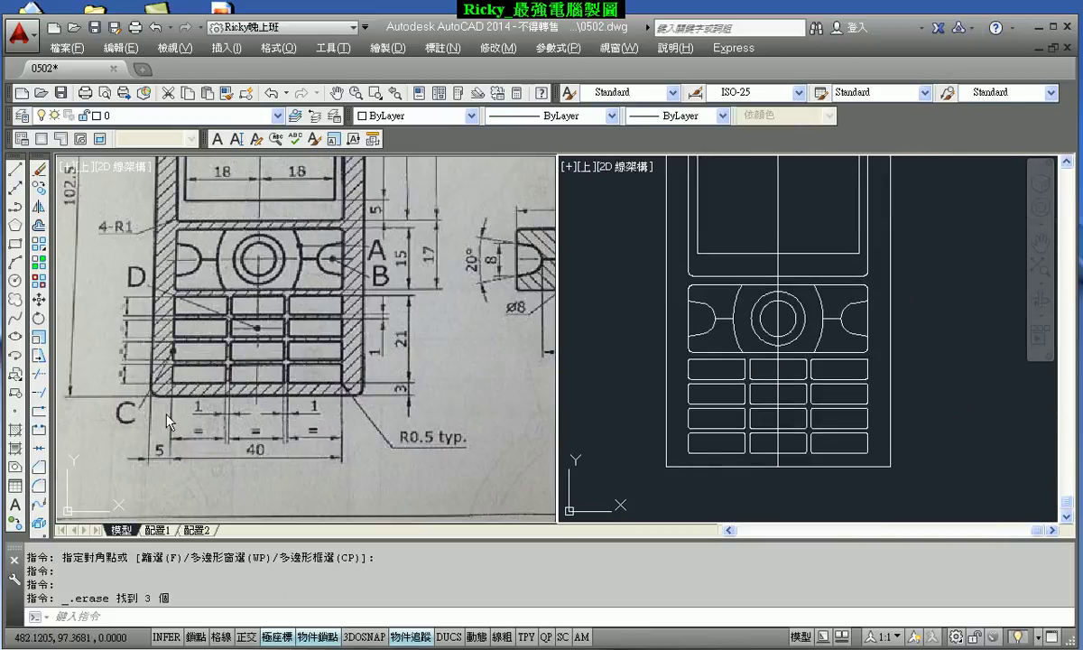
- Zoom to bring the reference's upper half, with its 4-R2 corners, into view
{"action": "scroll", "coordinate": [398, 399], "scroll_direction": "down", "scroll_amount": 4}
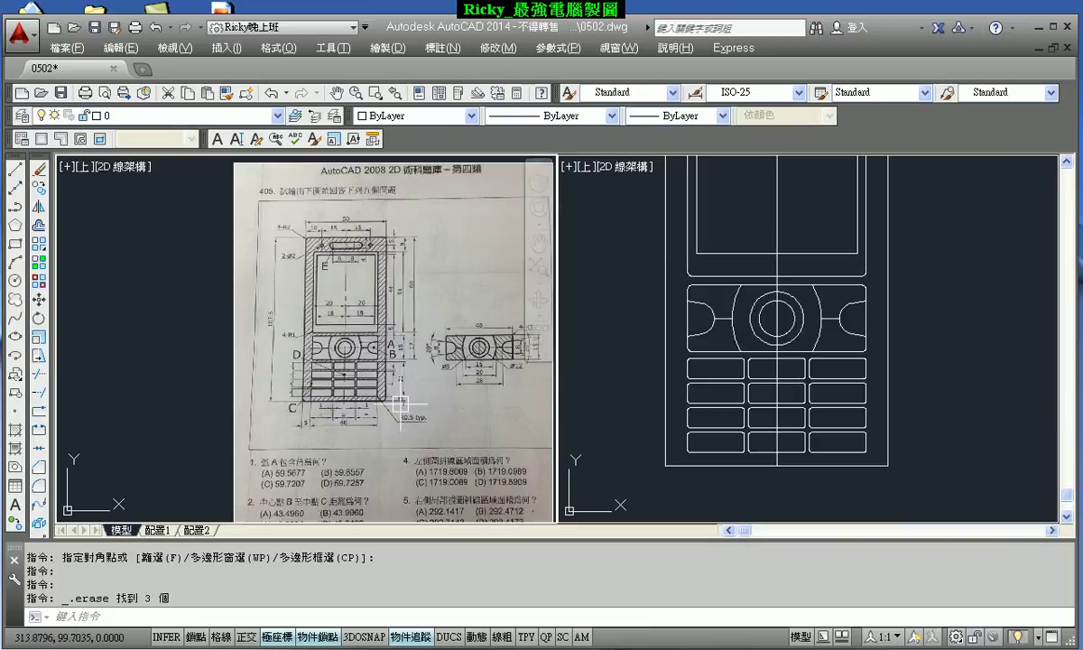
{"action": "scroll", "coordinate": [257, 210], "scroll_direction": "up", "scroll_amount": 5}
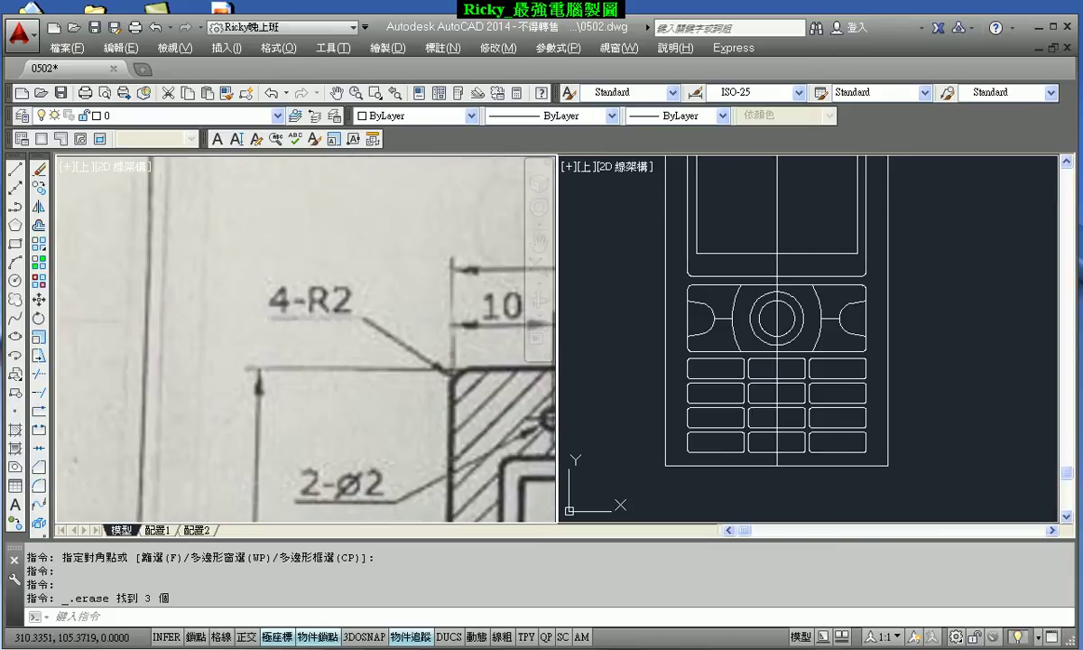
{"action": "scroll", "coordinate": [314, 237], "scroll_direction": "down", "scroll_amount": 2}
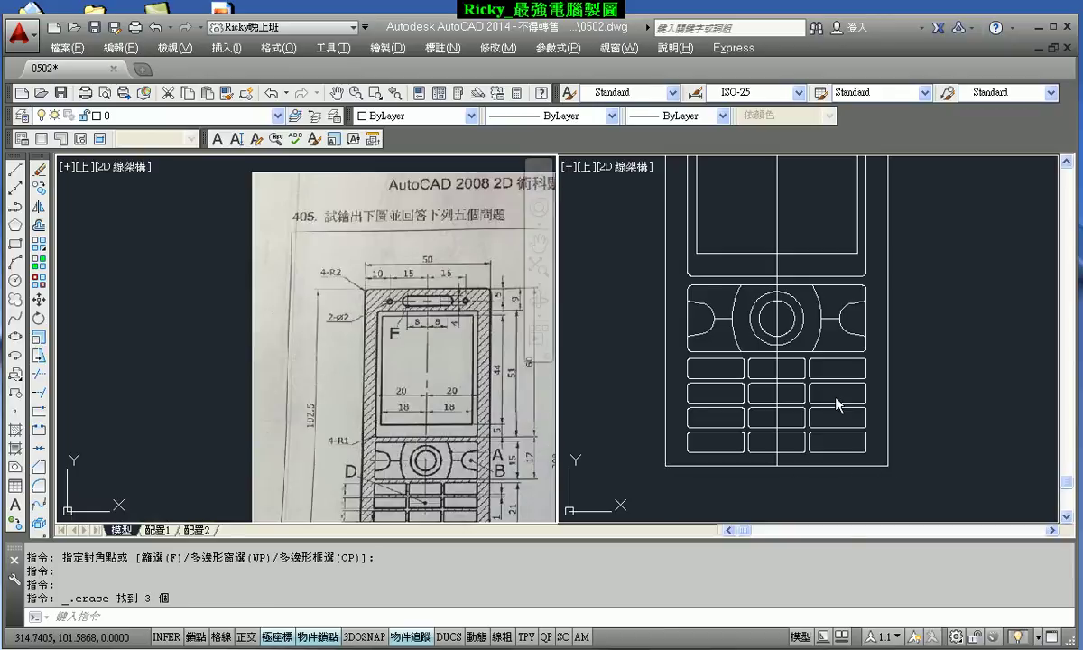
{"action": "left_click", "coordinate": [927, 355]}
{"action": "scroll", "coordinate": [741, 275], "scroll_direction": "down", "scroll_amount": 2}
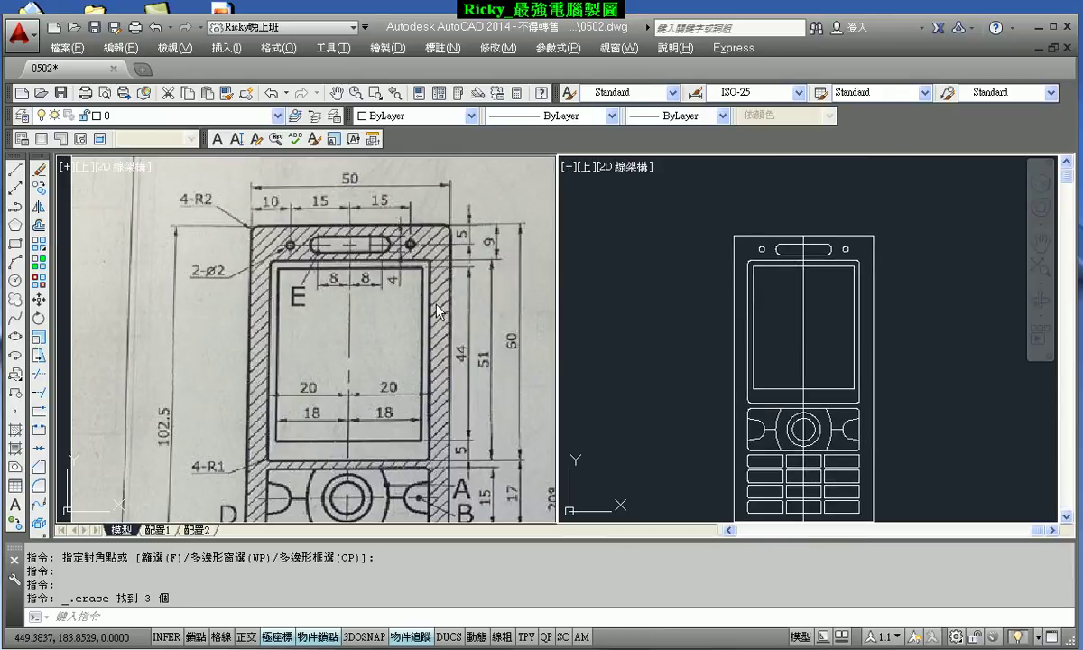
{"action": "left_click", "coordinate": [40, 489]}
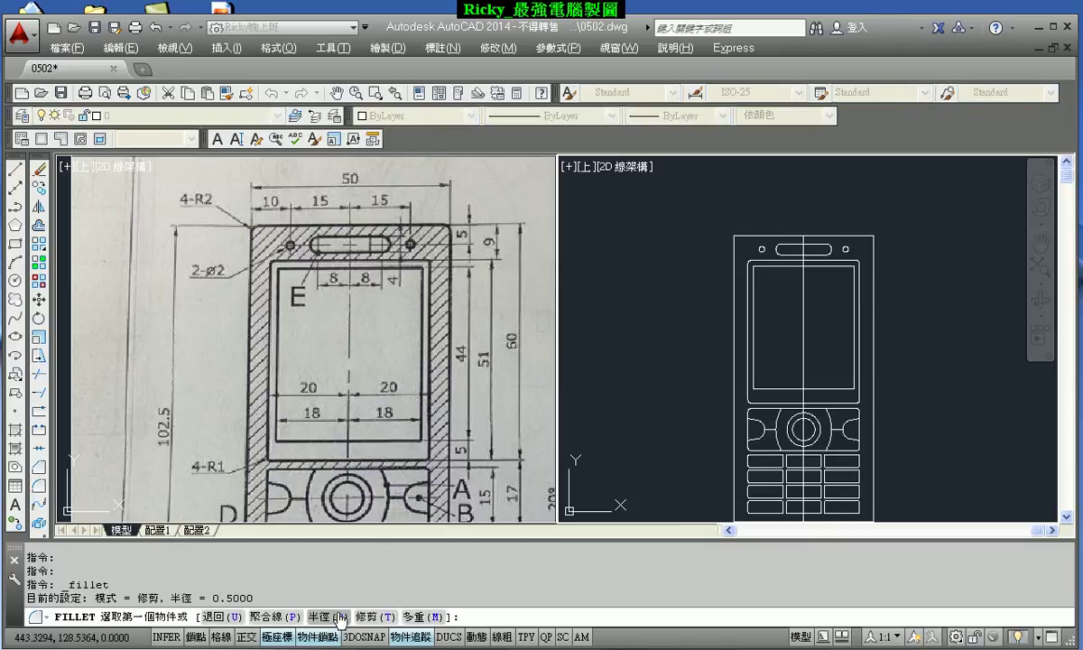
- Fillet the phone body's top-left and top-right corners at radius 2 in Multiple mode
{"action": "type", "text": "r"}
{"action": "key", "text": "Return"}
{"action": "key", "text": "Return"}
{"action": "type", "text": "m"}
{"action": "key", "text": "Return"}
{"action": "scroll", "coordinate": [776, 231], "scroll_direction": "up", "scroll_amount": 2}
{"action": "left_click", "coordinate": [722, 237]}
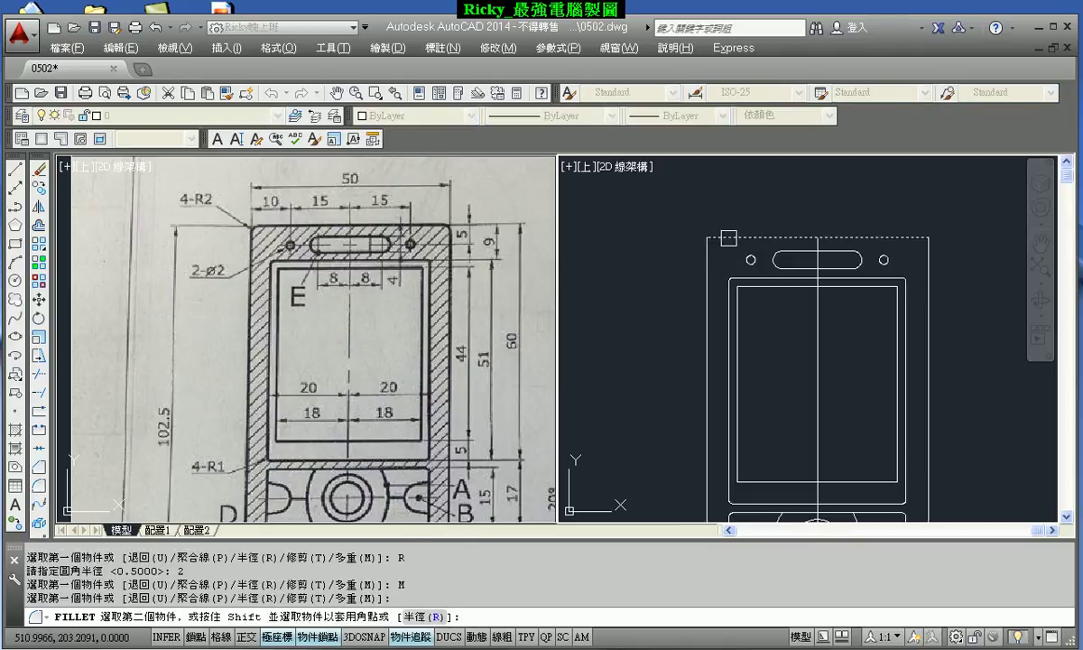
{"action": "left_click", "coordinate": [707, 276]}
{"action": "left_click", "coordinate": [844, 237]}
{"action": "left_click", "coordinate": [931, 277]}
- Round the body's bottom-left and bottom-right corners at radius 2
{"action": "scroll", "coordinate": [903, 270], "scroll_direction": "down", "scroll_amount": 4}
{"action": "scroll", "coordinate": [794, 433], "scroll_direction": "up", "scroll_amount": 5}
{"action": "scroll", "coordinate": [749, 388], "scroll_direction": "up", "scroll_amount": 3}
{"action": "left_click", "coordinate": [739, 381]}
{"action": "left_click", "coordinate": [745, 344]}
{"action": "scroll", "coordinate": [813, 343], "scroll_direction": "down", "scroll_amount": 3}
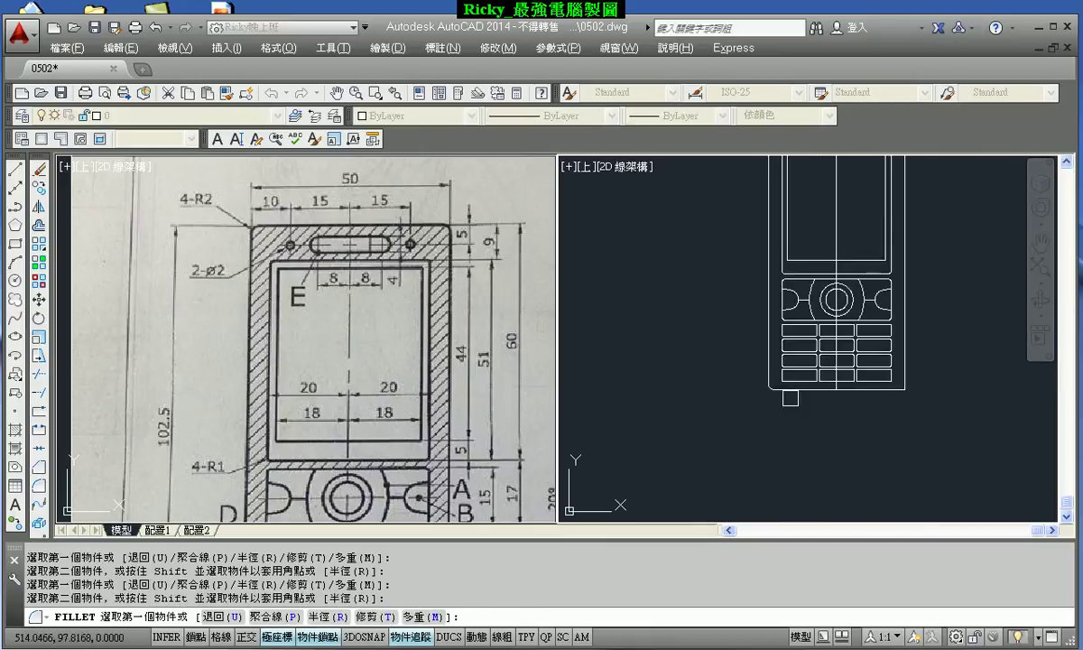
{"action": "scroll", "coordinate": [867, 375], "scroll_direction": "up", "scroll_amount": 3}
{"action": "left_click", "coordinate": [890, 361]}
{"action": "left_click", "coordinate": [870, 387]}
{"action": "scroll", "coordinate": [870, 386], "scroll_direction": "down", "scroll_amount": 3}
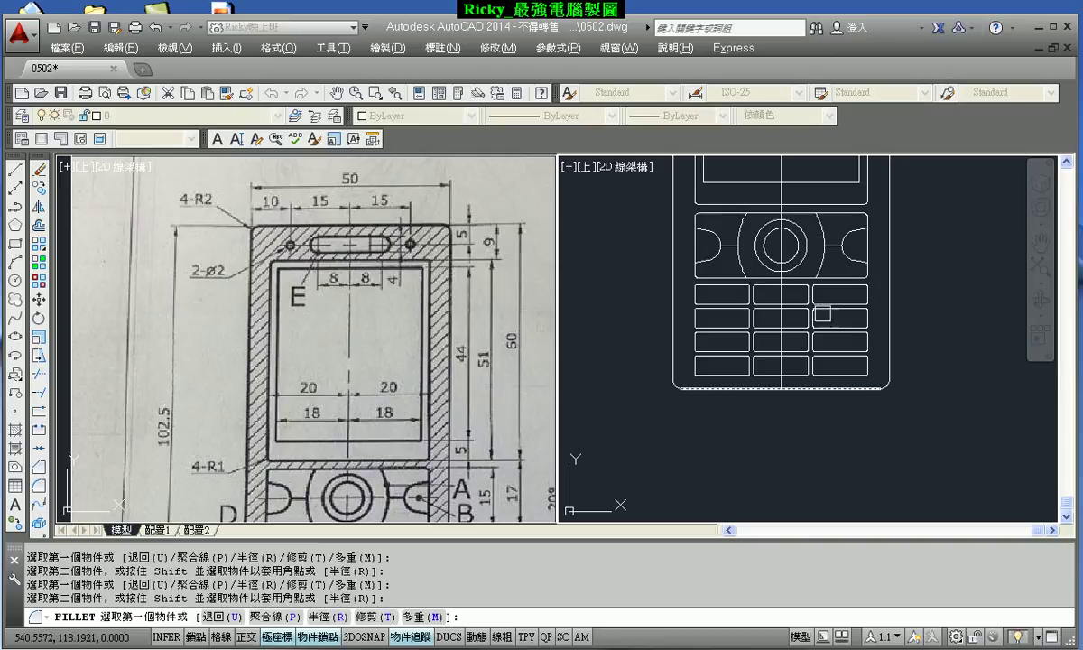
{"action": "key", "text": "Escape"}
- Delete the vertical centre line running through the phone body
{"action": "scroll", "coordinate": [794, 298], "scroll_direction": "up", "scroll_amount": 2}
{"action": "left_click", "coordinate": [782, 287]}
{"action": "key", "text": "Delete"}
{"action": "scroll", "coordinate": [867, 285], "scroll_direction": "down", "scroll_amount": 3}
{"action": "scroll", "coordinate": [726, 307], "scroll_direction": "up", "scroll_amount": 1}
{"action": "scroll", "coordinate": [718, 290], "scroll_direction": "up", "scroll_amount": 1}
{"action": "scroll", "coordinate": [841, 314], "scroll_direction": "up", "scroll_amount": 1}
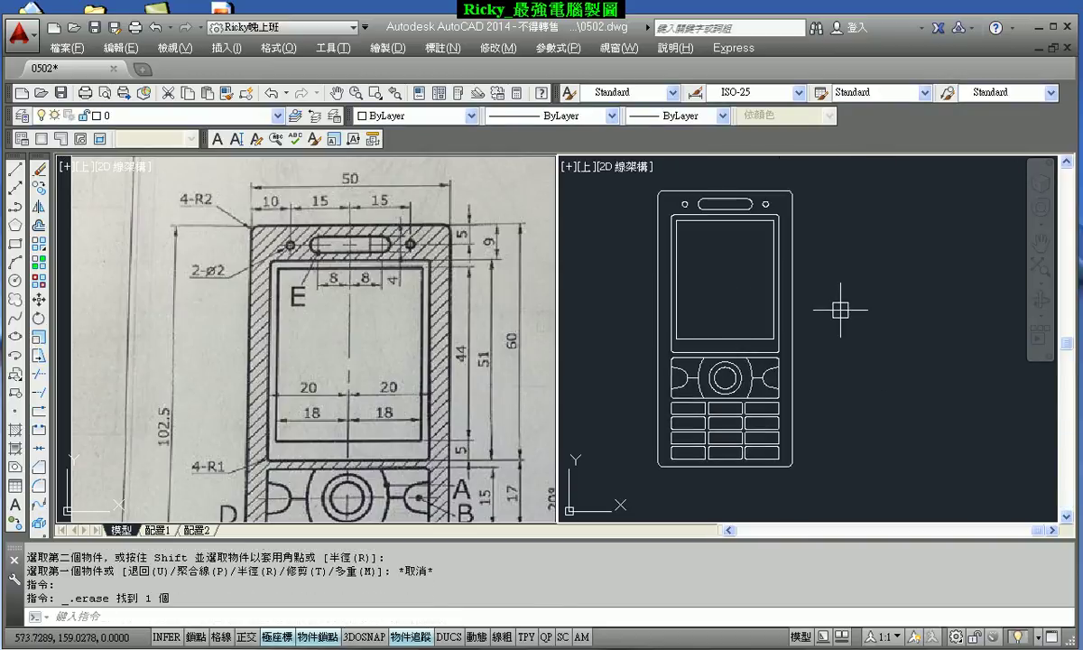